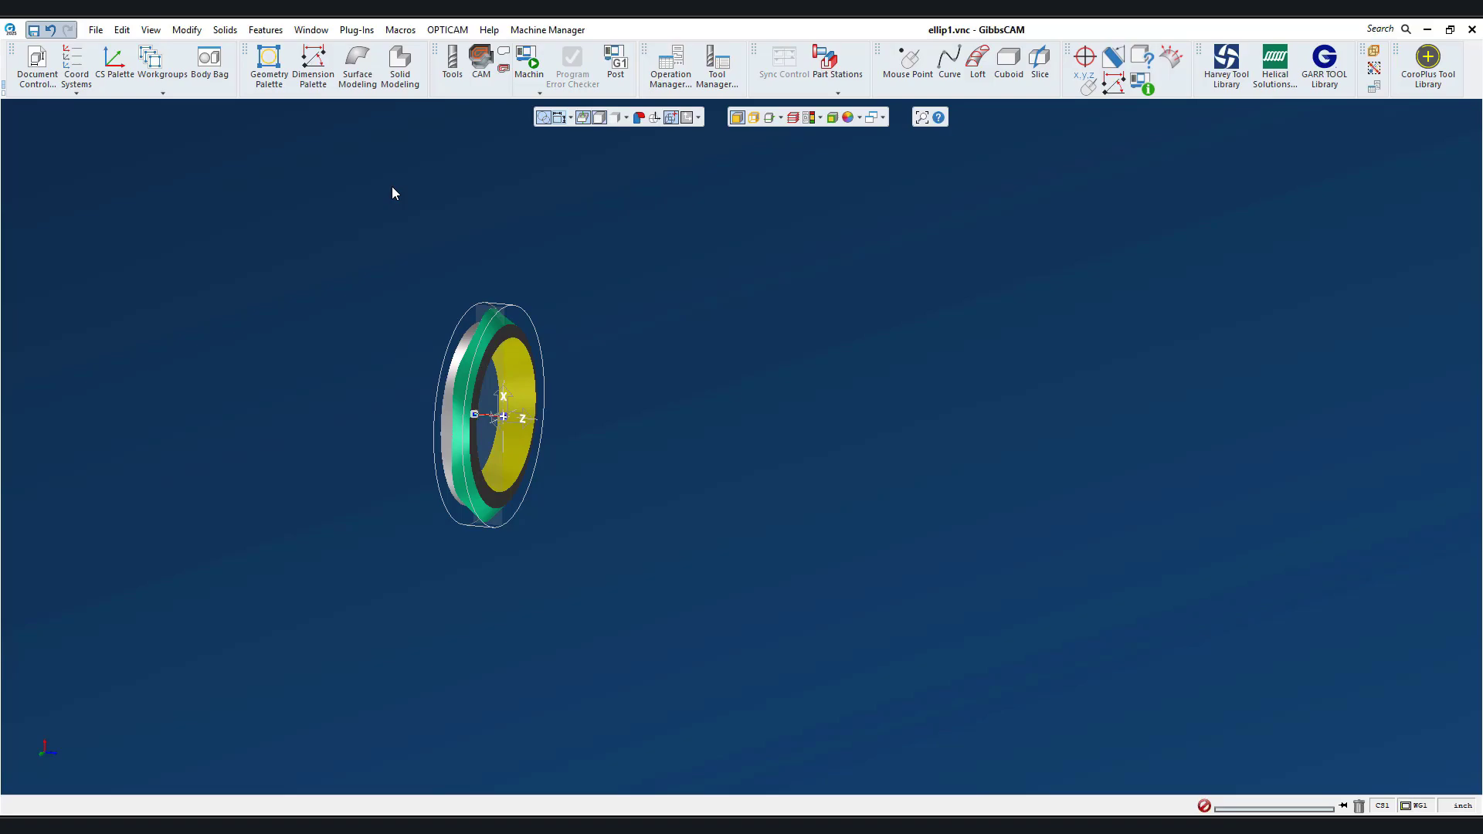
Show the Tools and Process palettes
{"action": "left_click", "coordinate": [480, 61]}
{"action": "left_click", "coordinate": [454, 63]}
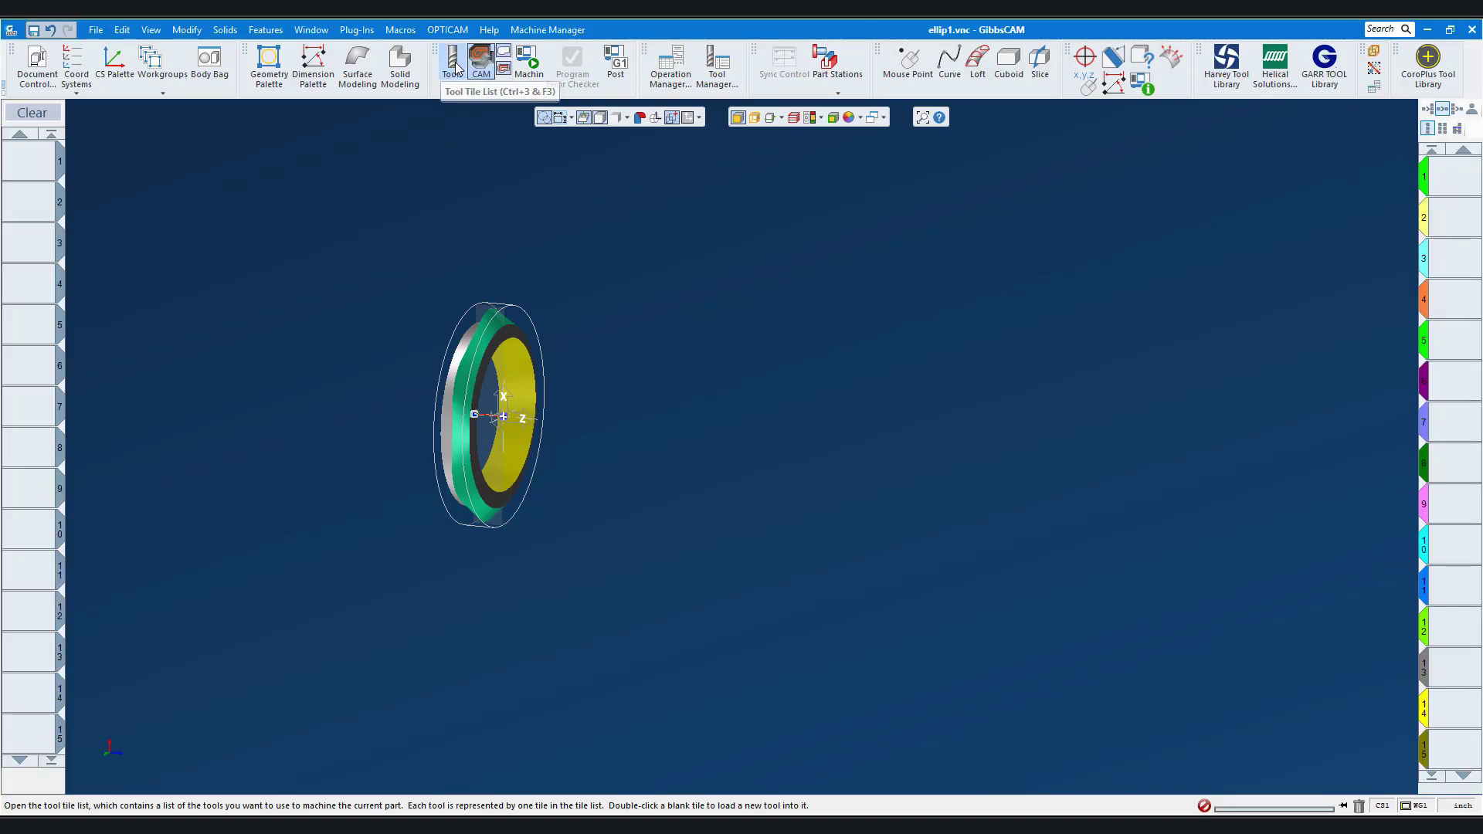
{"action": "scroll", "coordinate": [418, 293], "scroll_direction": "up", "scroll_amount": 5}
Load the Elli turn - OD - CNMG single process into slot 1 and open its settings
{"action": "right_click", "coordinate": [35, 511]}
{"action": "mouse_move", "coordinate": [120, 630]}
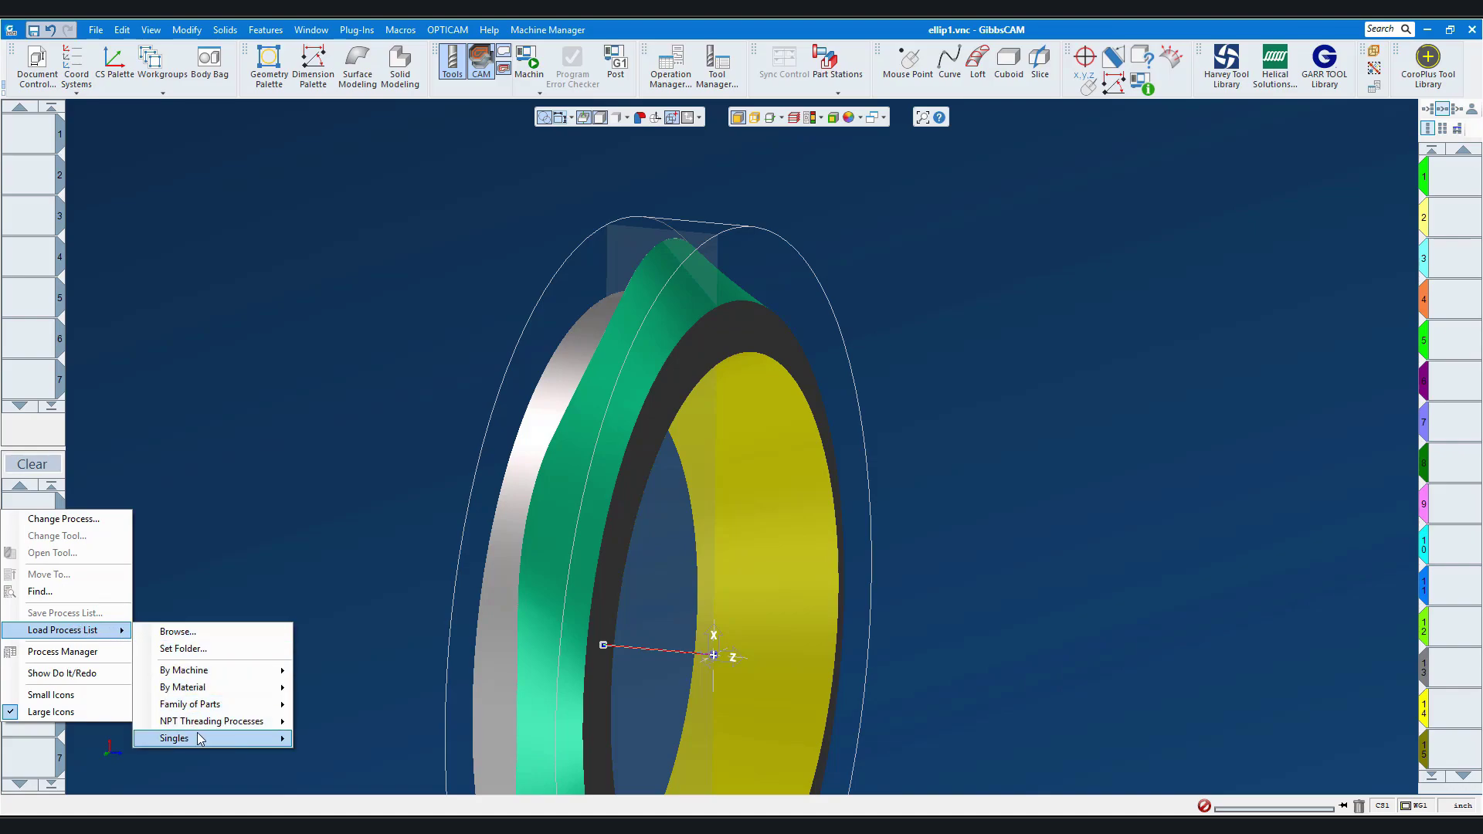
{"action": "mouse_move", "coordinate": [198, 739]}
{"action": "mouse_move", "coordinate": [367, 687]}
{"action": "left_click", "coordinate": [477, 705]}
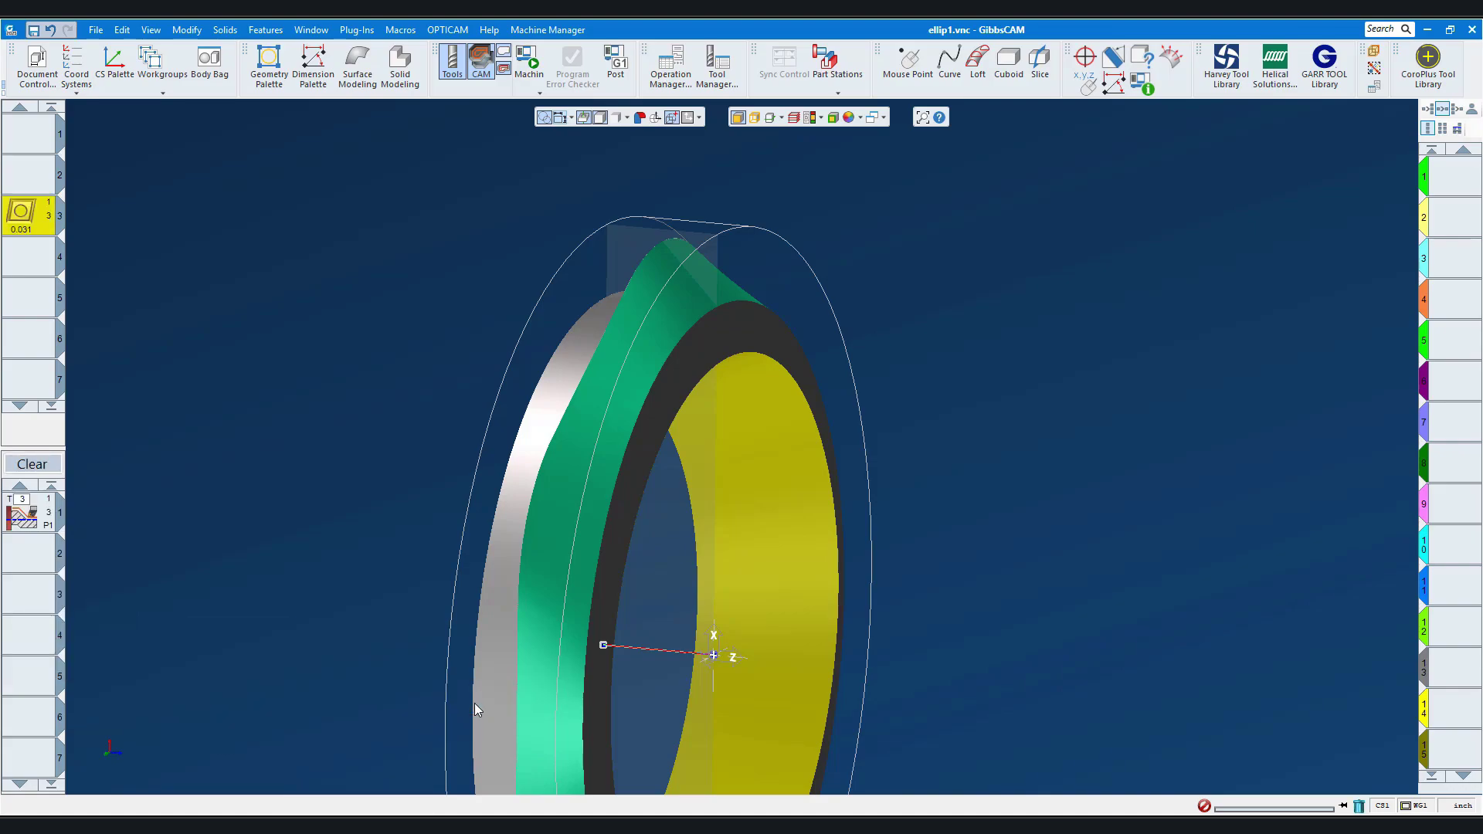
{"action": "left_click", "coordinate": [32, 516]}
{"action": "double_click", "coordinate": [32, 516]}
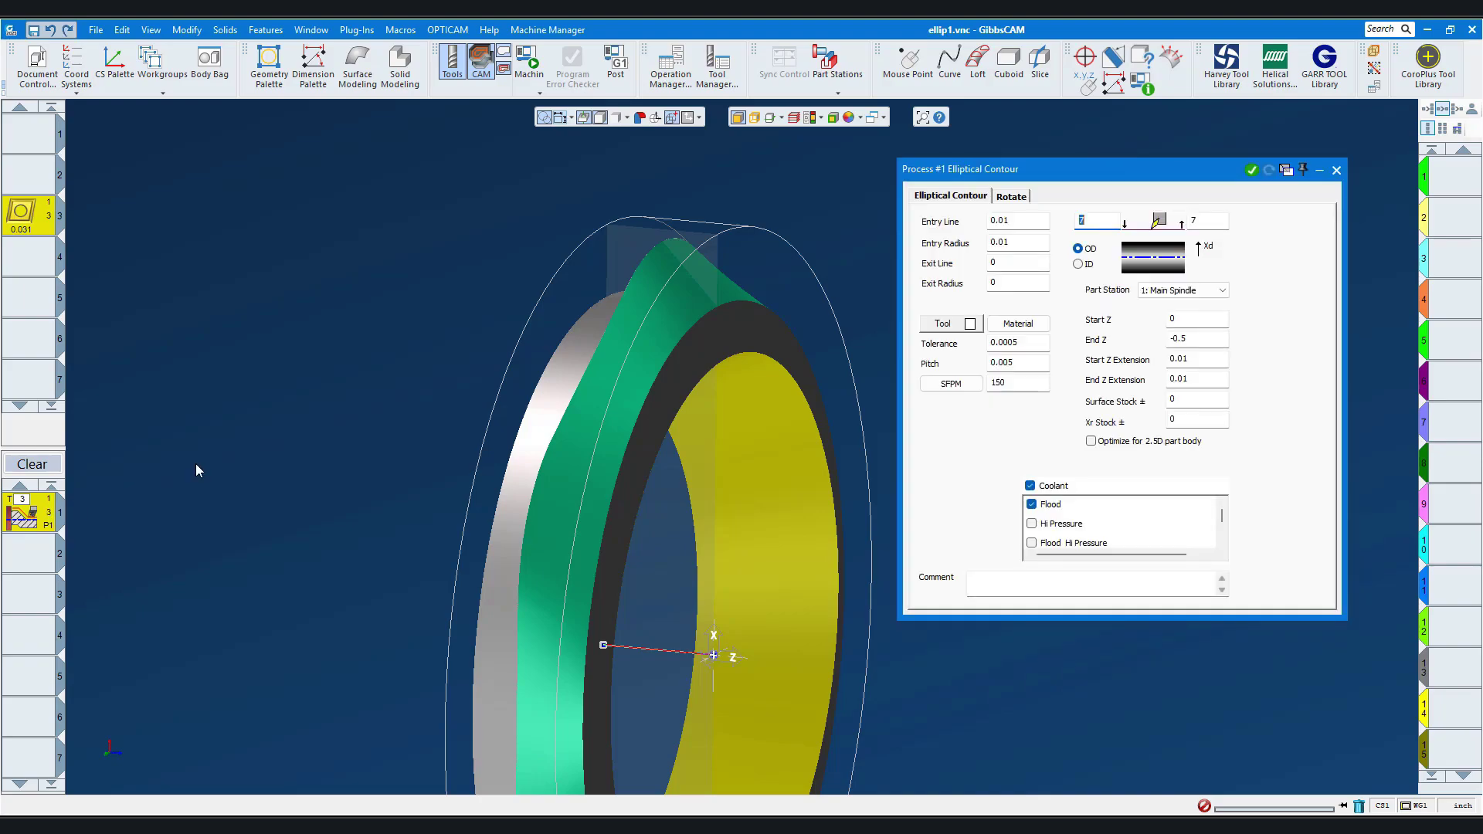
Review Entry Line, Entry Radius and 0.0005 Tolerance, and set Pitch to 0.02
{"action": "left_click_drag", "start_coordinate": [1098, 176], "coordinate": [1146, 162]}
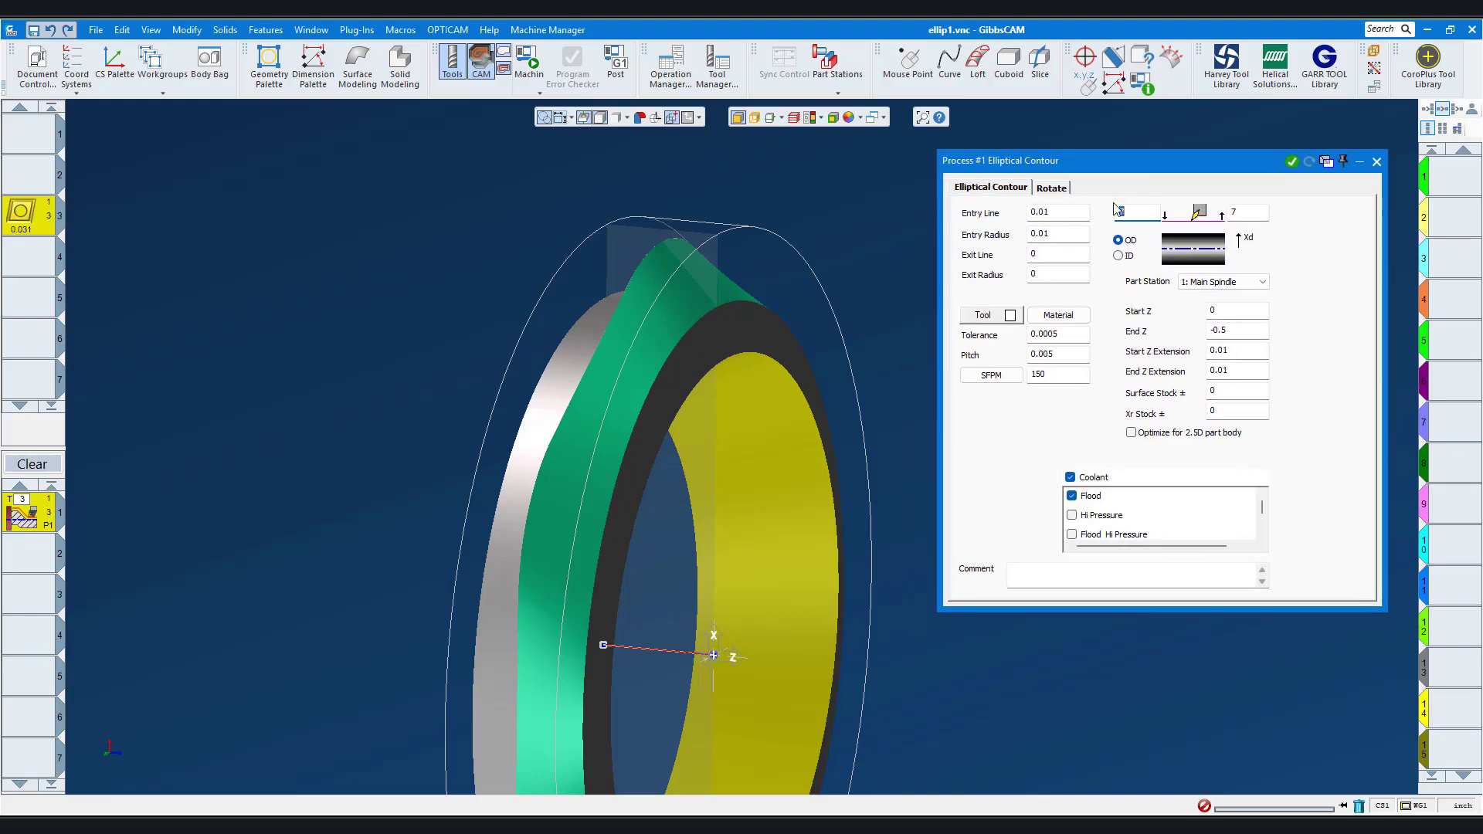
{"action": "left_click", "coordinate": [1077, 218]}
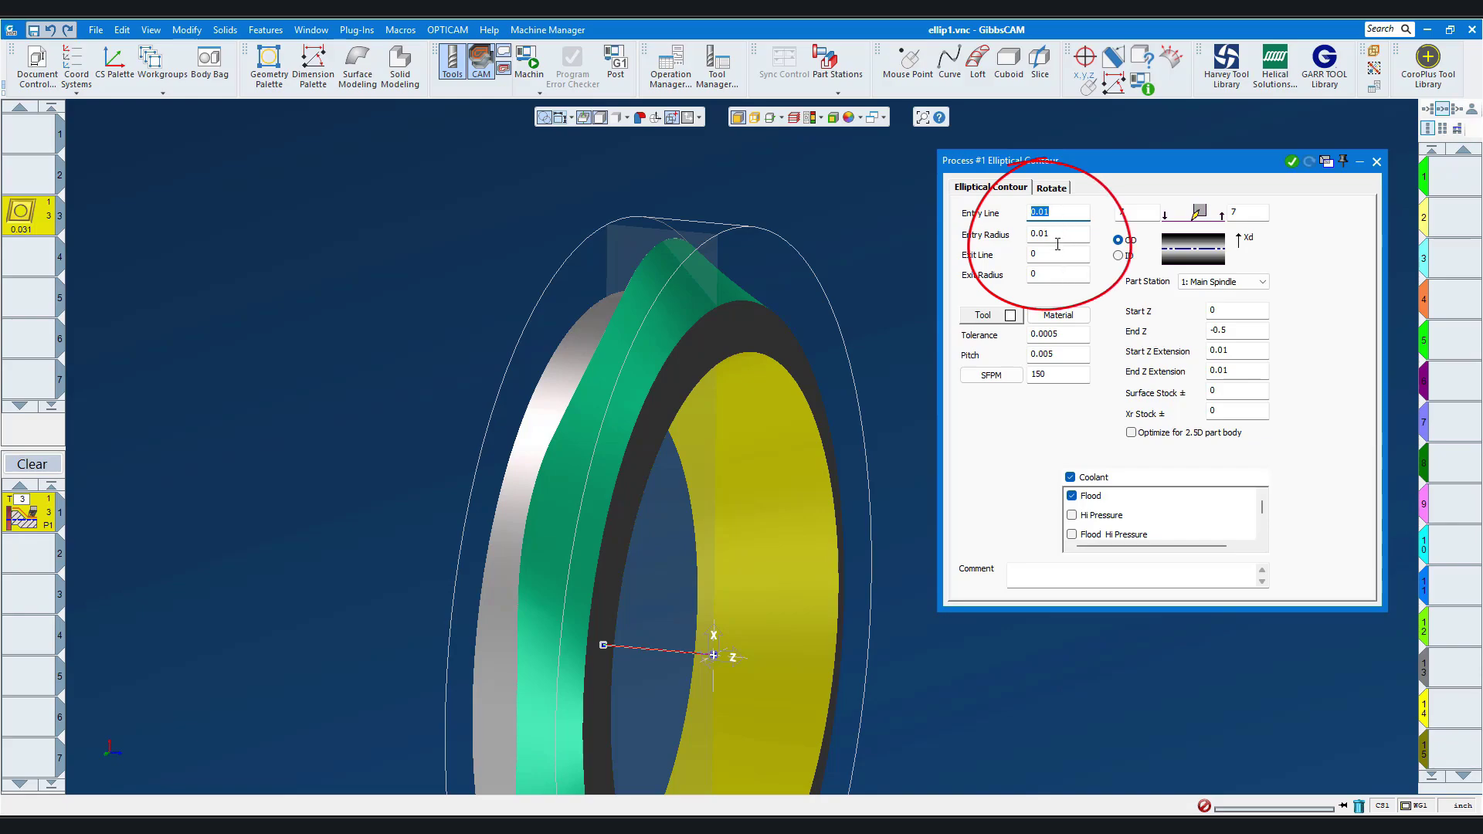
{"action": "left_click", "coordinate": [1060, 235]}
{"action": "left_click", "coordinate": [1068, 337]}
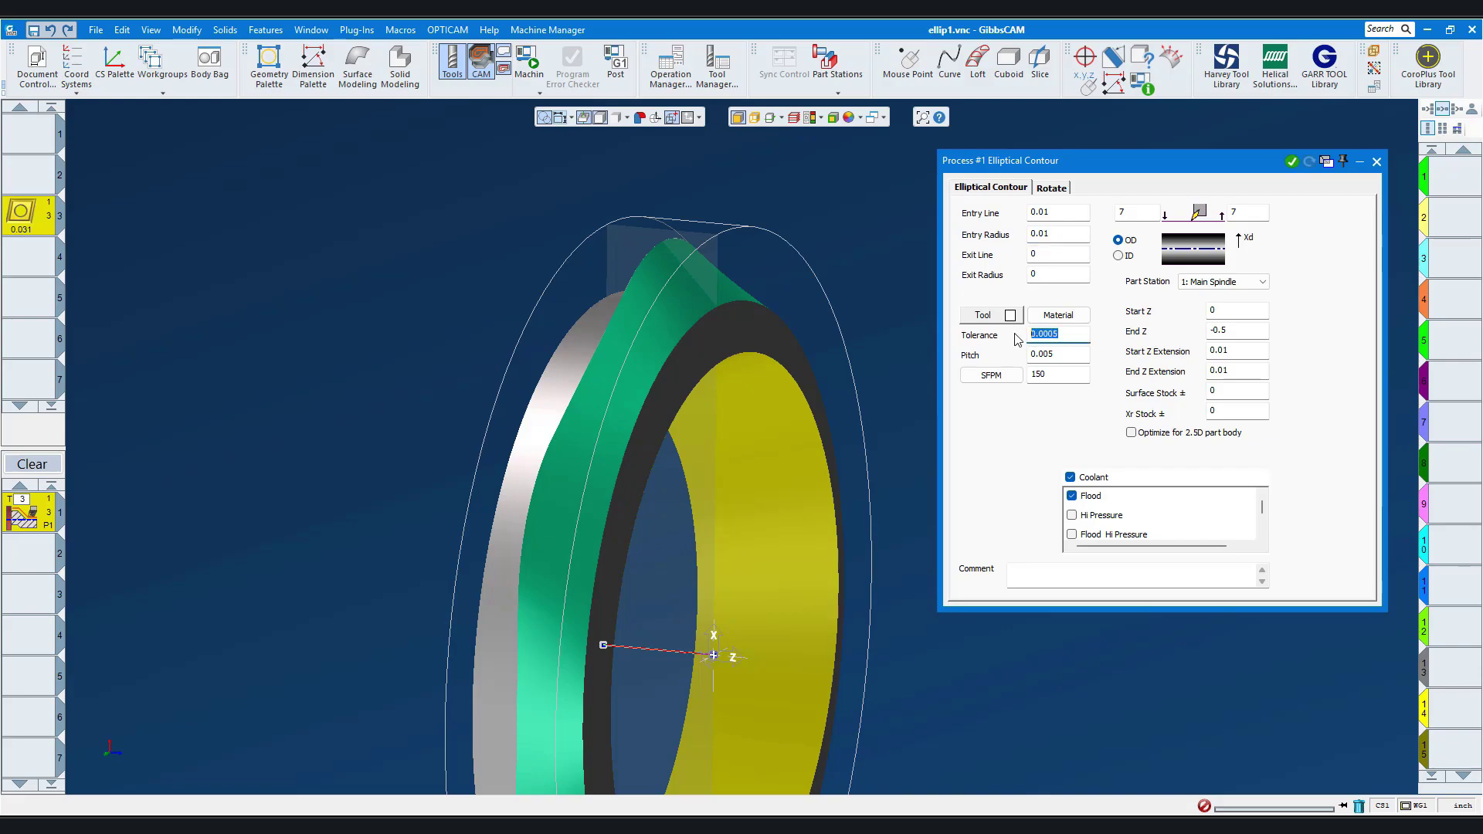
{"action": "left_click", "coordinate": [1045, 352]}
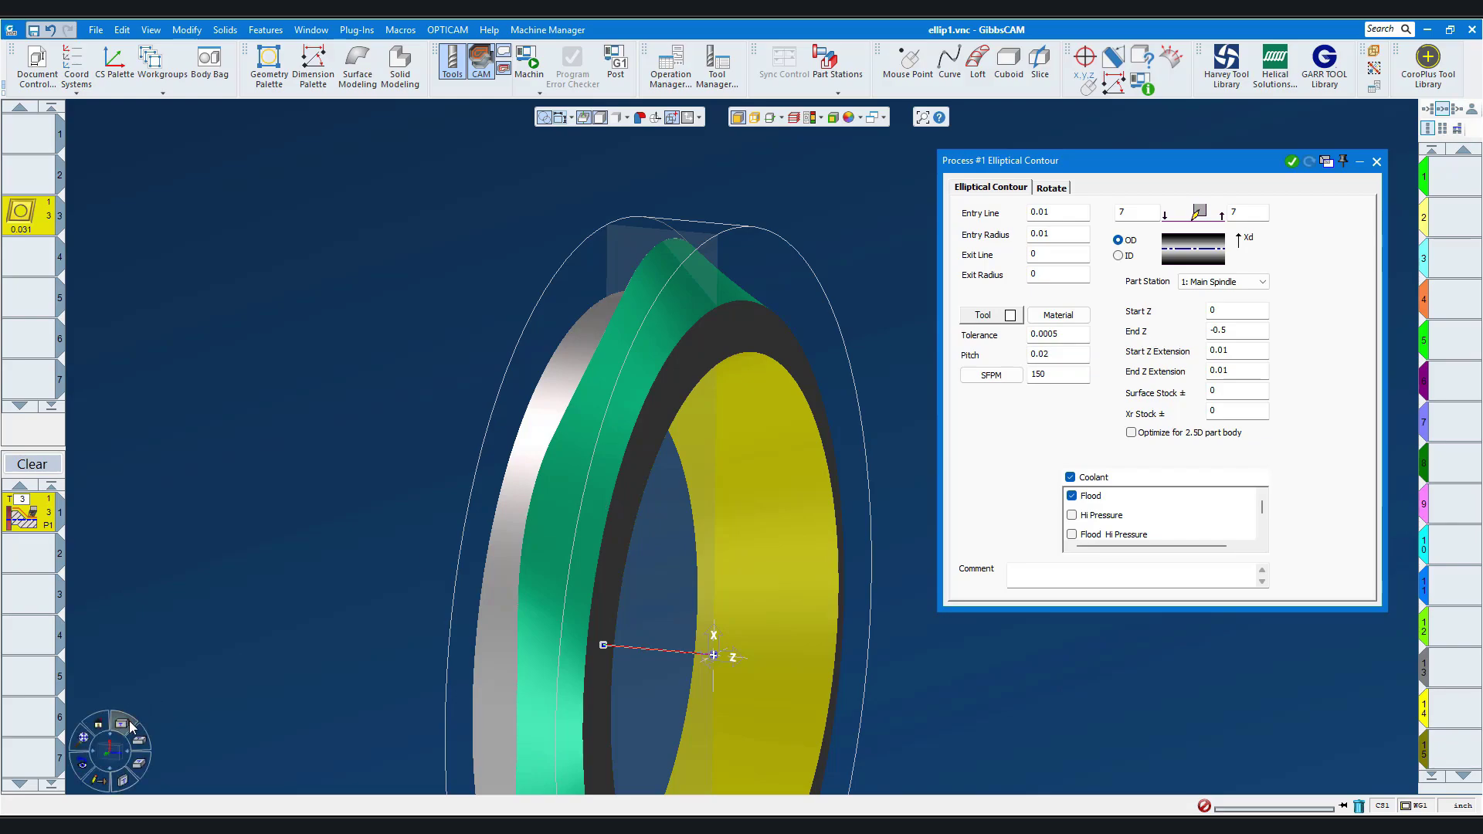
Check End Z -0.5, 0.01 Z extensions, stock values and 2.5D option, then collapse the dialog
{"action": "left_click", "coordinate": [137, 737]}
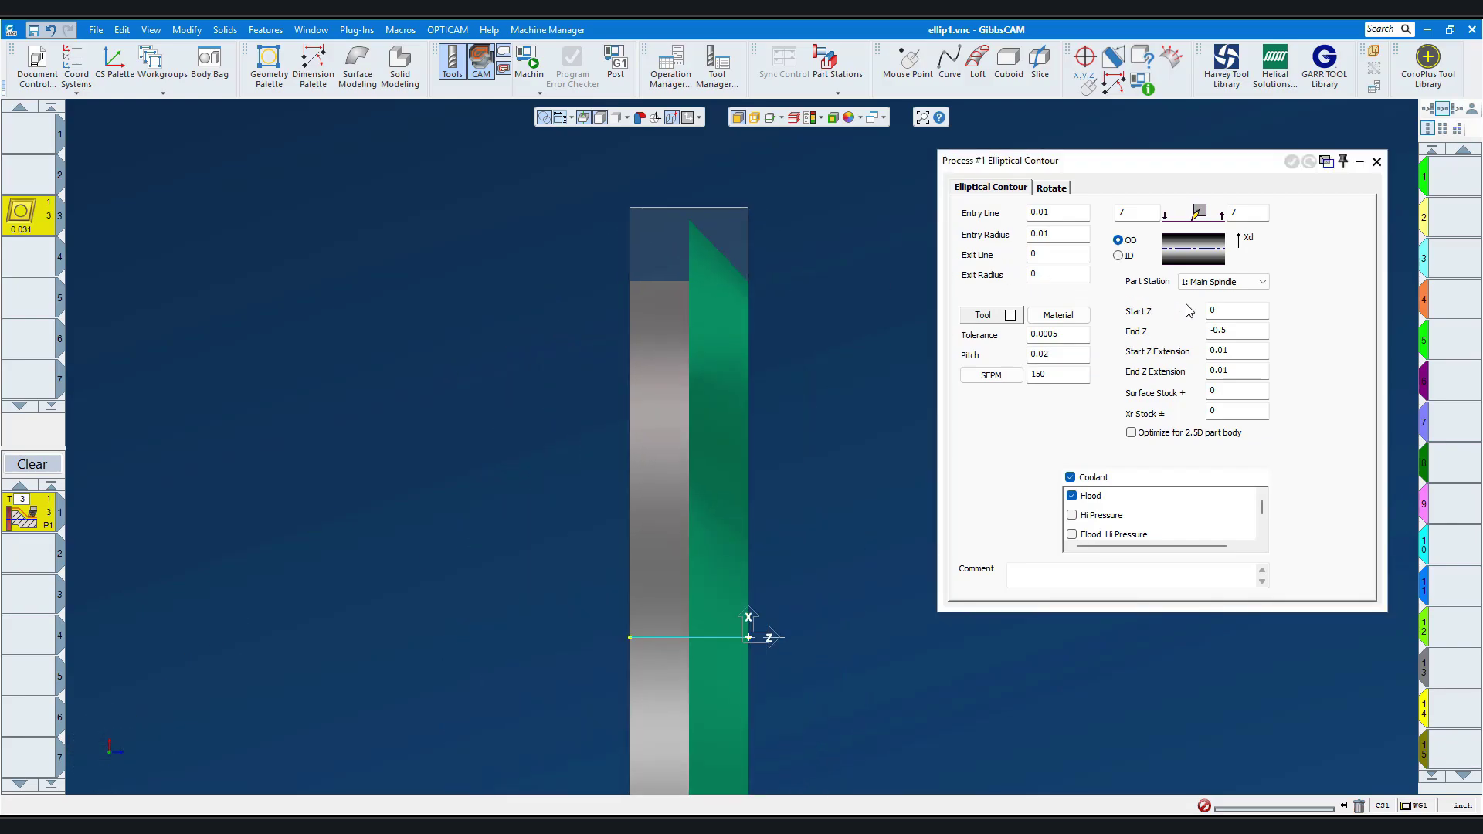
{"action": "double_click", "coordinate": [1231, 329]}
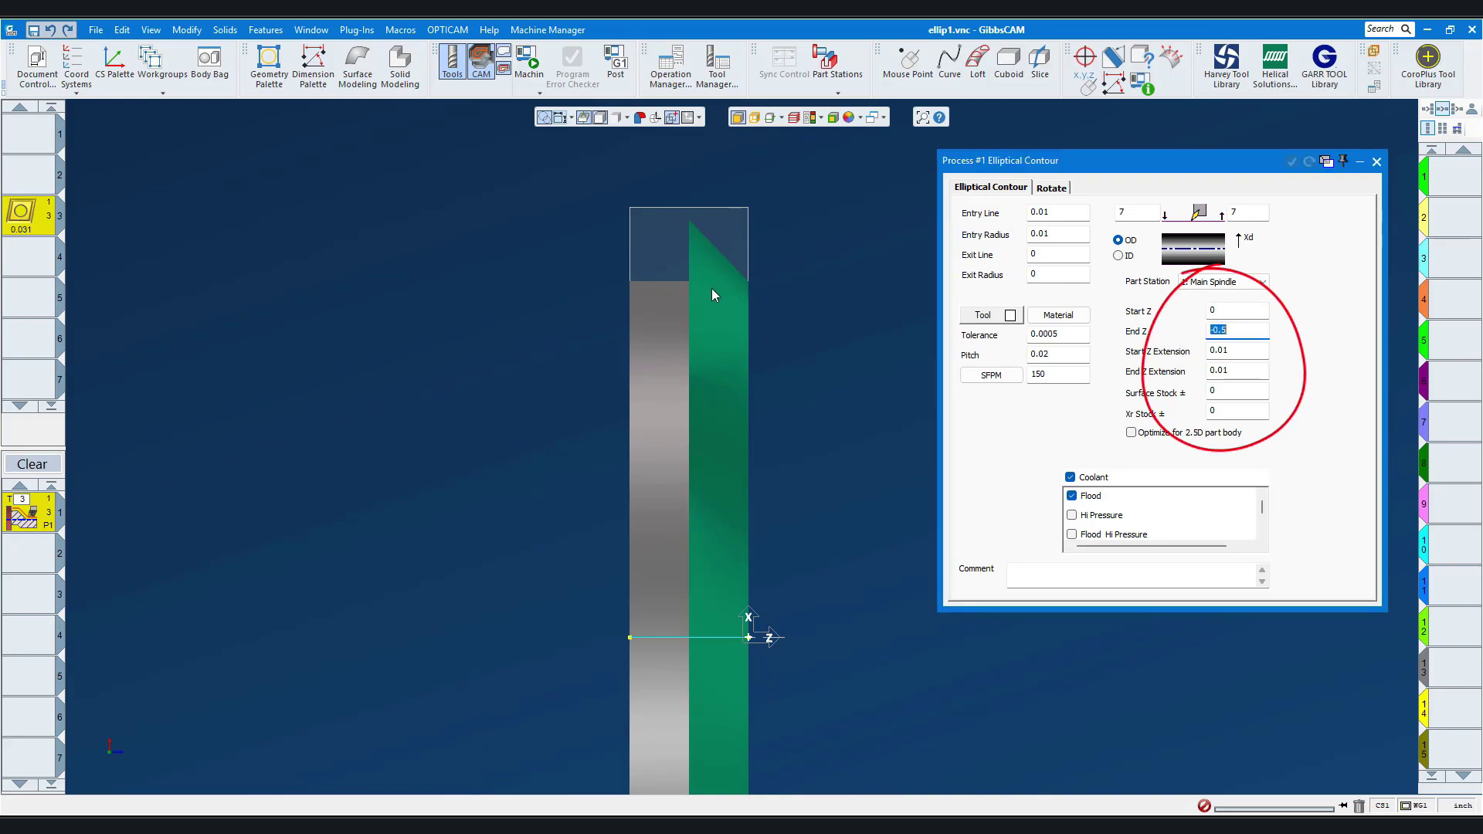
{"action": "left_click", "coordinate": [1260, 356]}
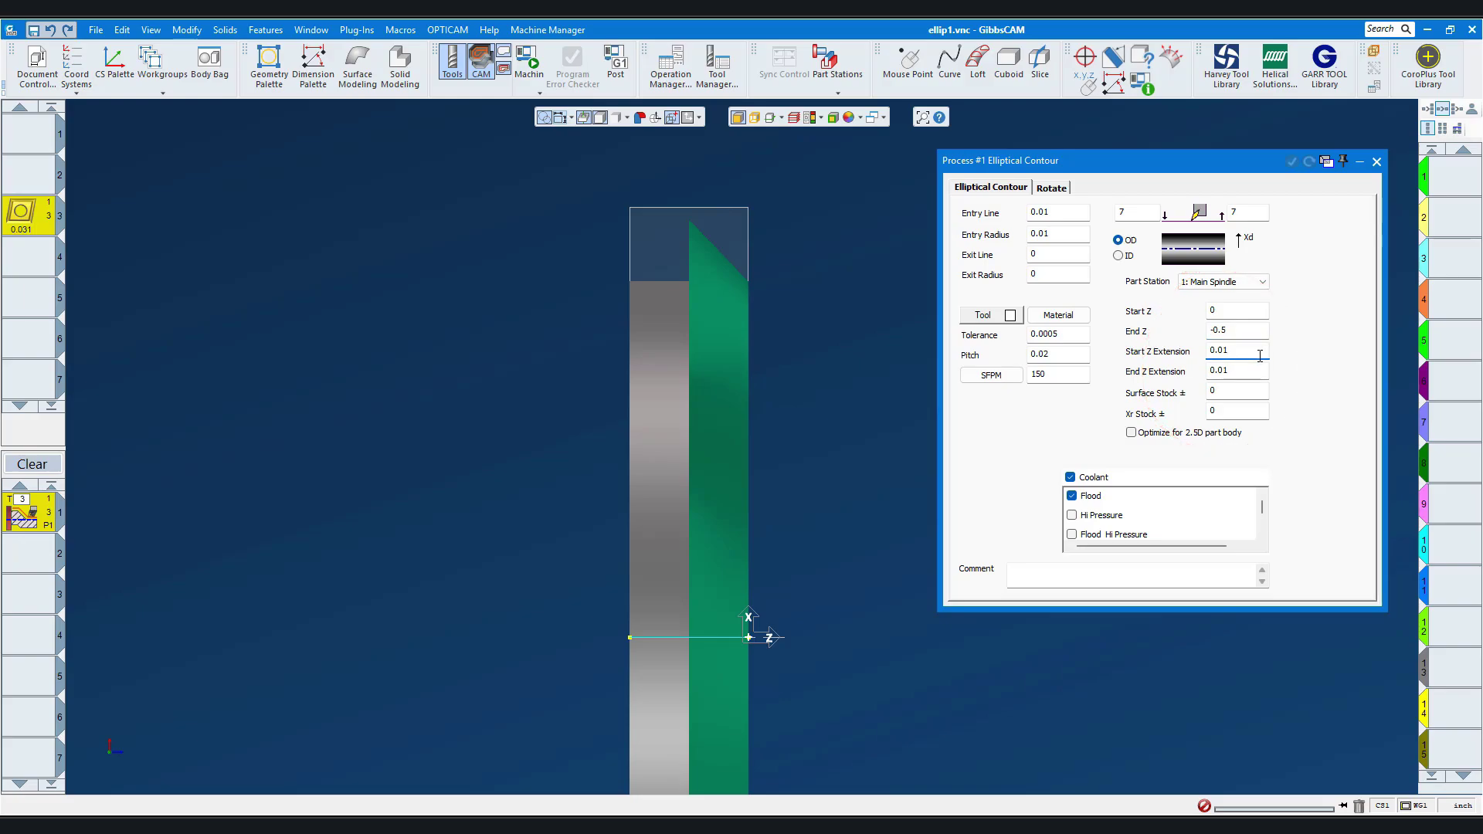
{"action": "left_click", "coordinate": [1253, 369]}
{"action": "double_click", "coordinate": [1248, 393]}
{"action": "double_click", "coordinate": [1247, 413]}
{"action": "left_click", "coordinate": [1131, 434]}
{"action": "double_click", "coordinate": [1148, 166]}
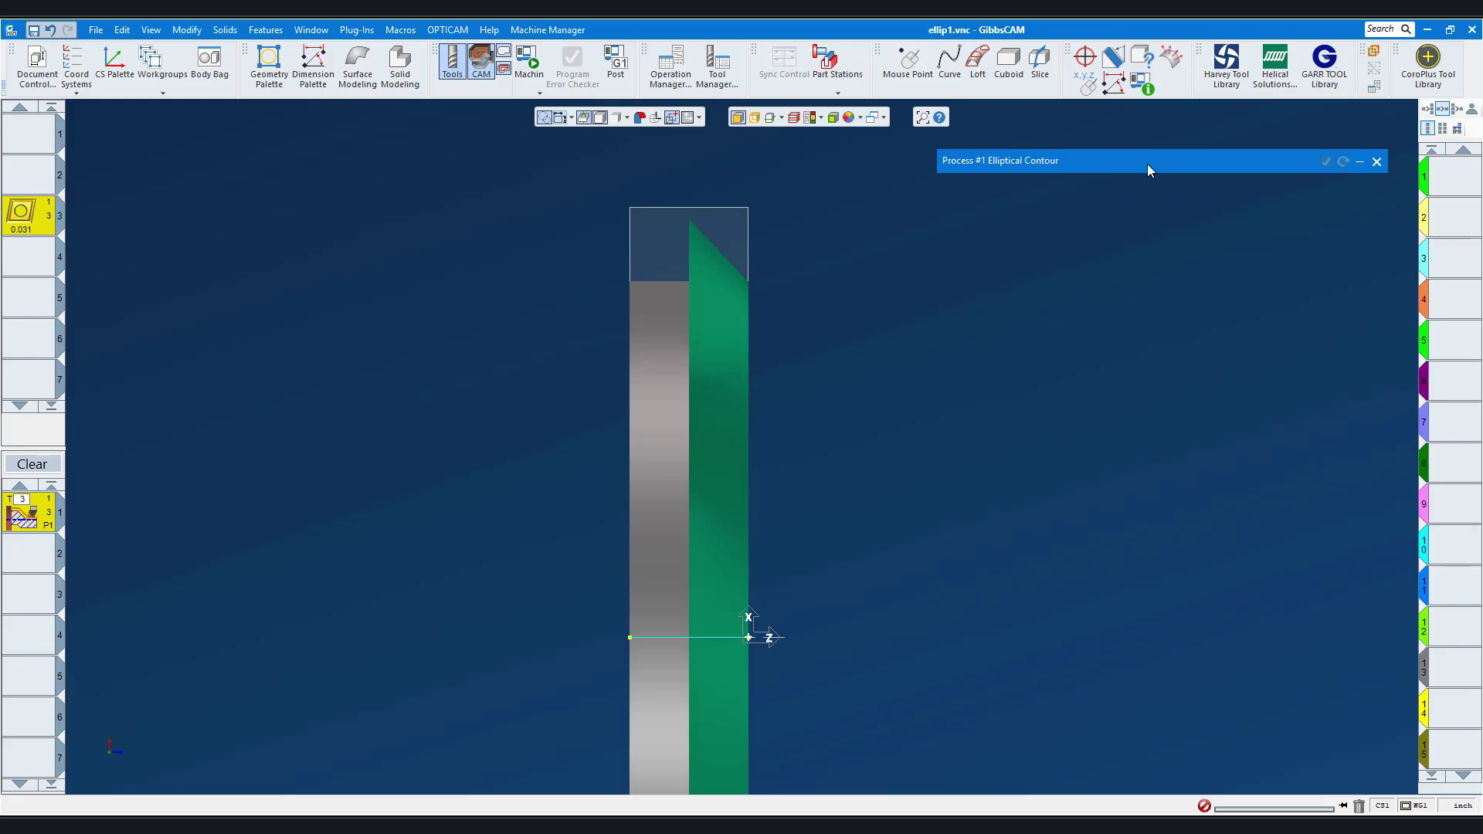
Query the raised OD face with Solid Inquiry, confirming it is a single BSpline surface
{"action": "middle_click_drag", "start_coordinate": [1035, 468], "coordinate": [671, 570]}
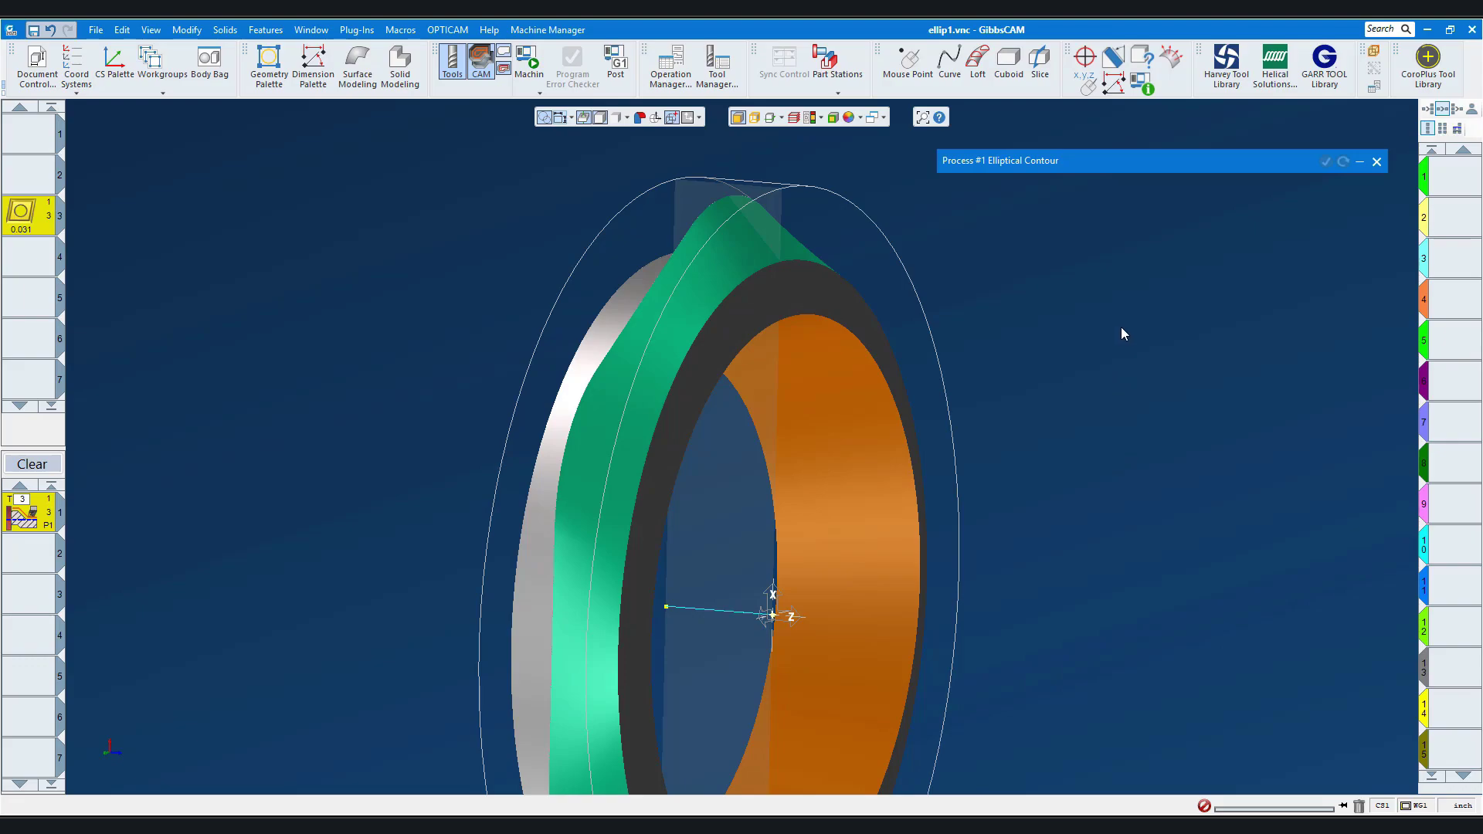
{"action": "left_click", "coordinate": [1135, 62]}
{"action": "left_click_drag", "start_coordinate": [744, 290], "coordinate": [1167, 281]}
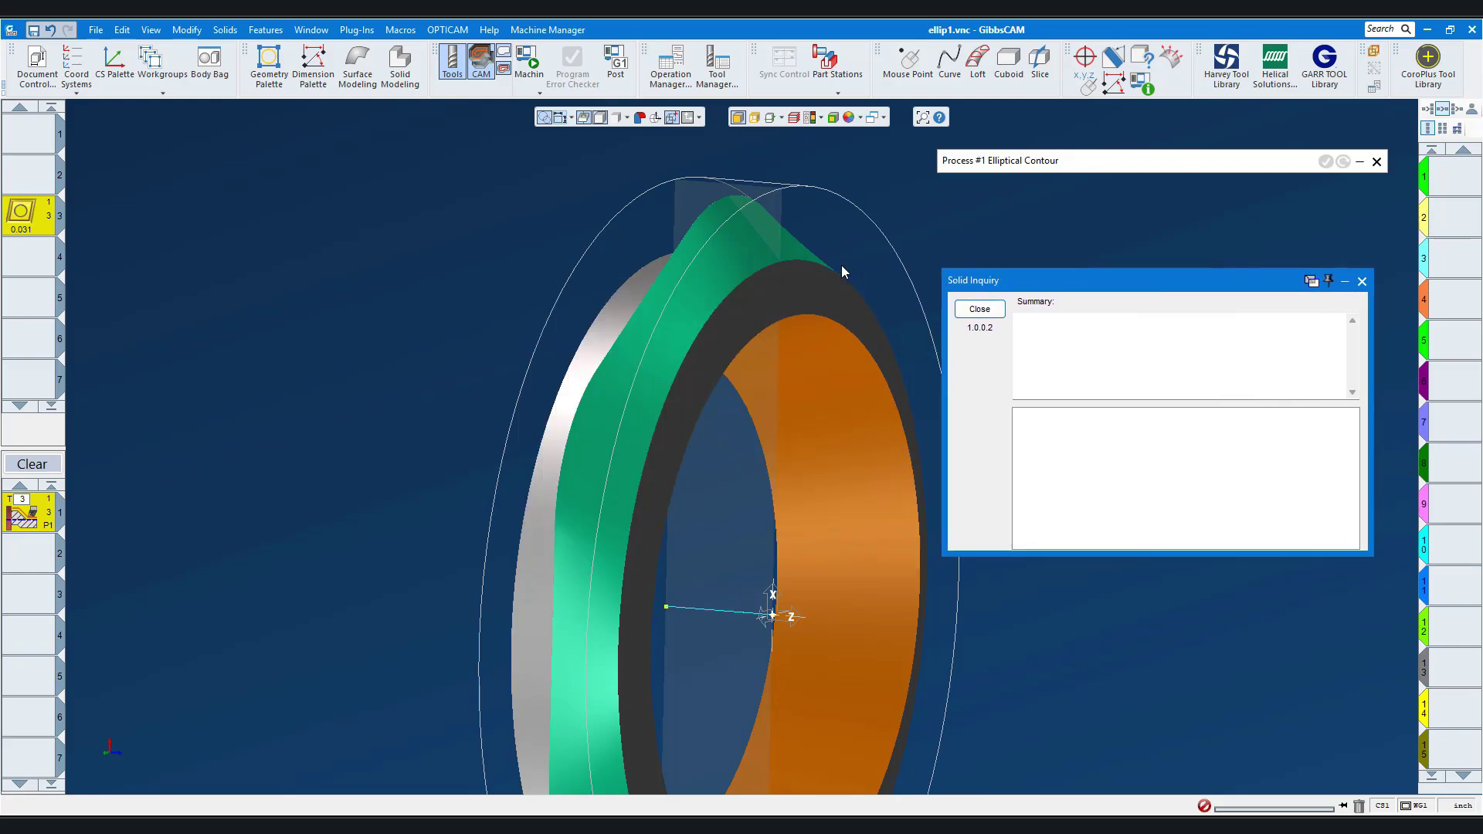
{"action": "left_click", "coordinate": [725, 242]}
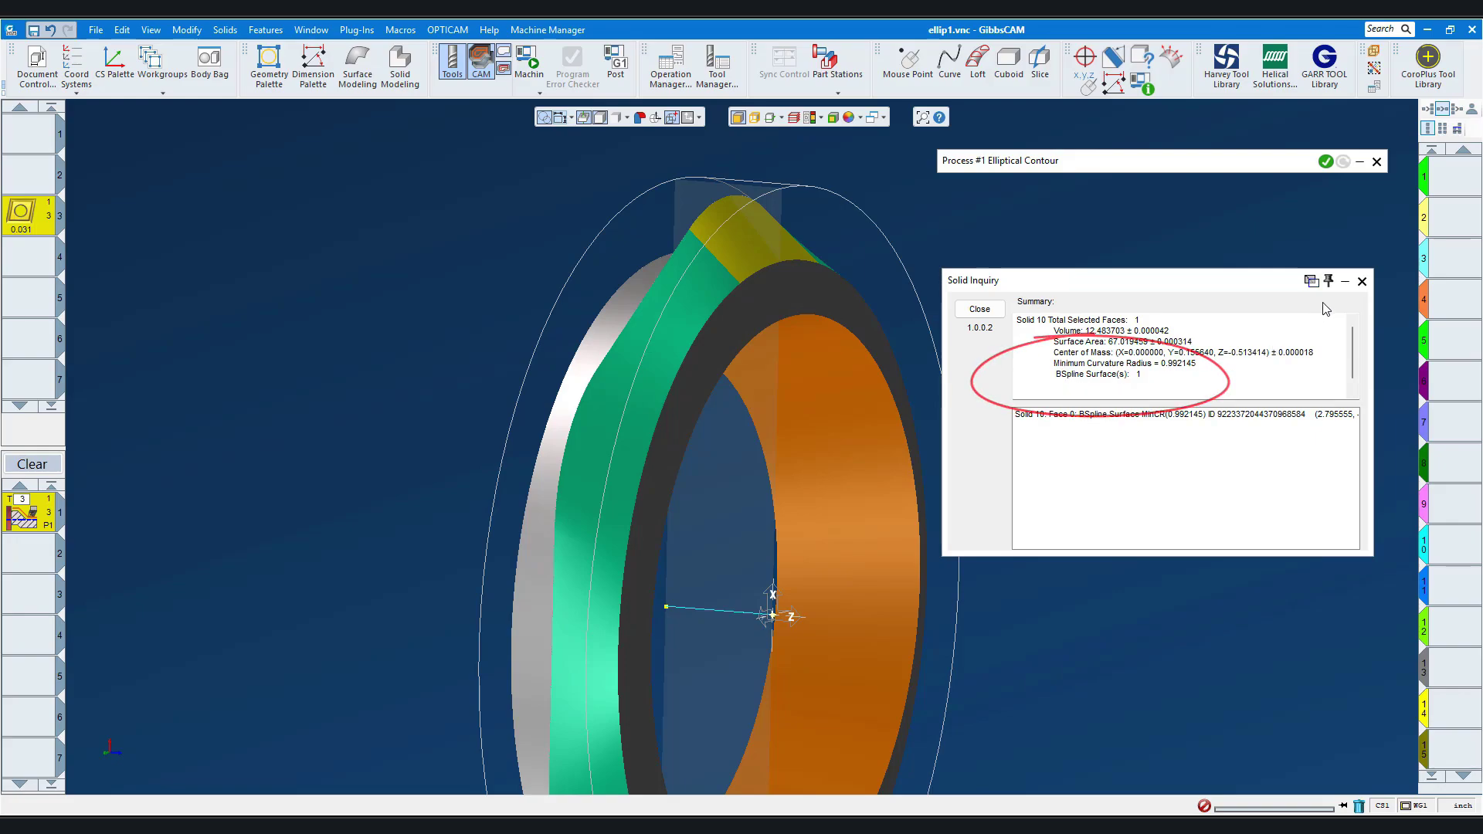
{"action": "left_click", "coordinate": [1362, 281]}
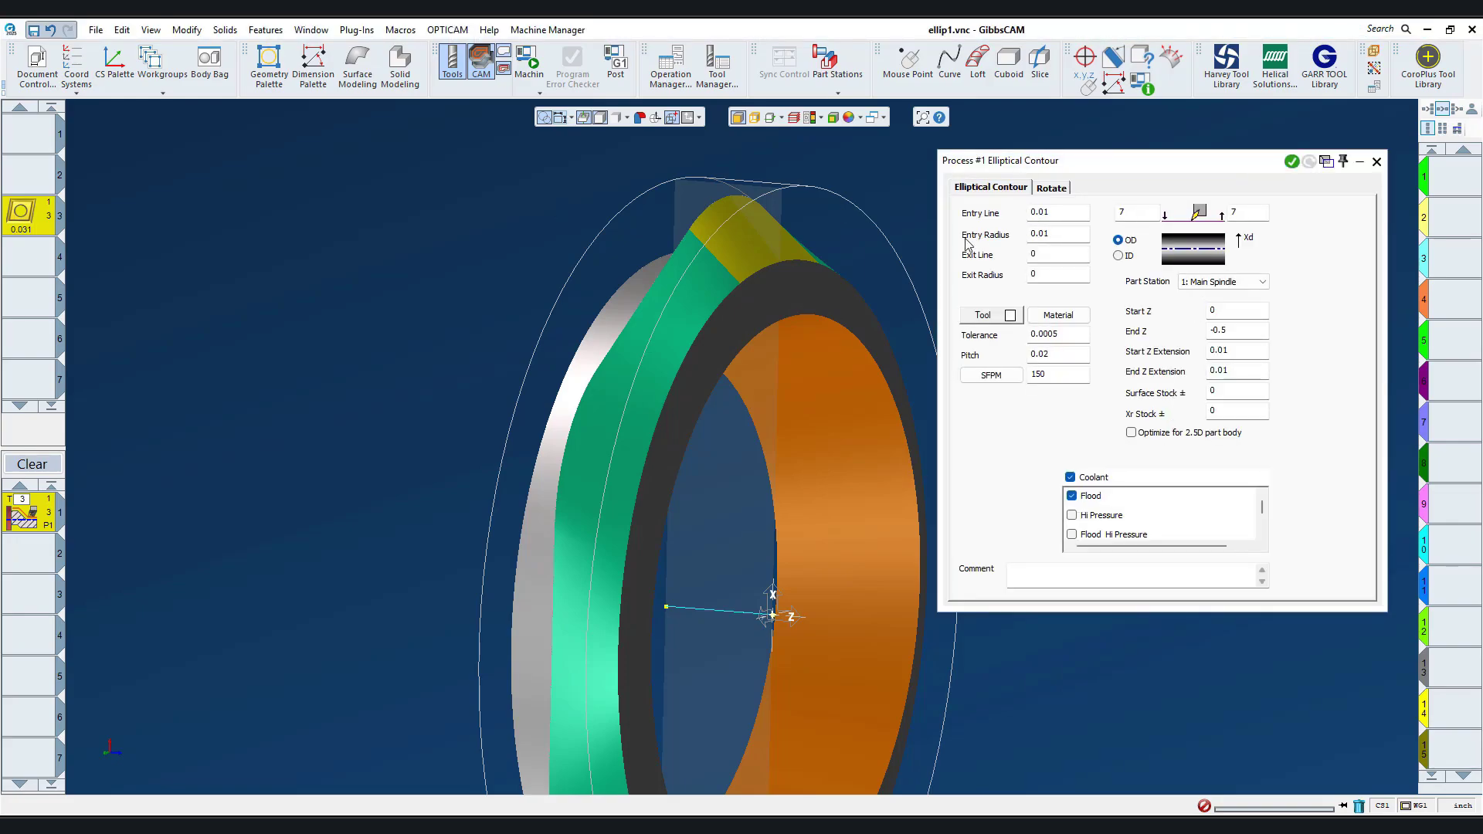
Select the OD feature in Feature Manager and generate the elliptical contour as operation 1
{"action": "left_click", "coordinate": [266, 29]}
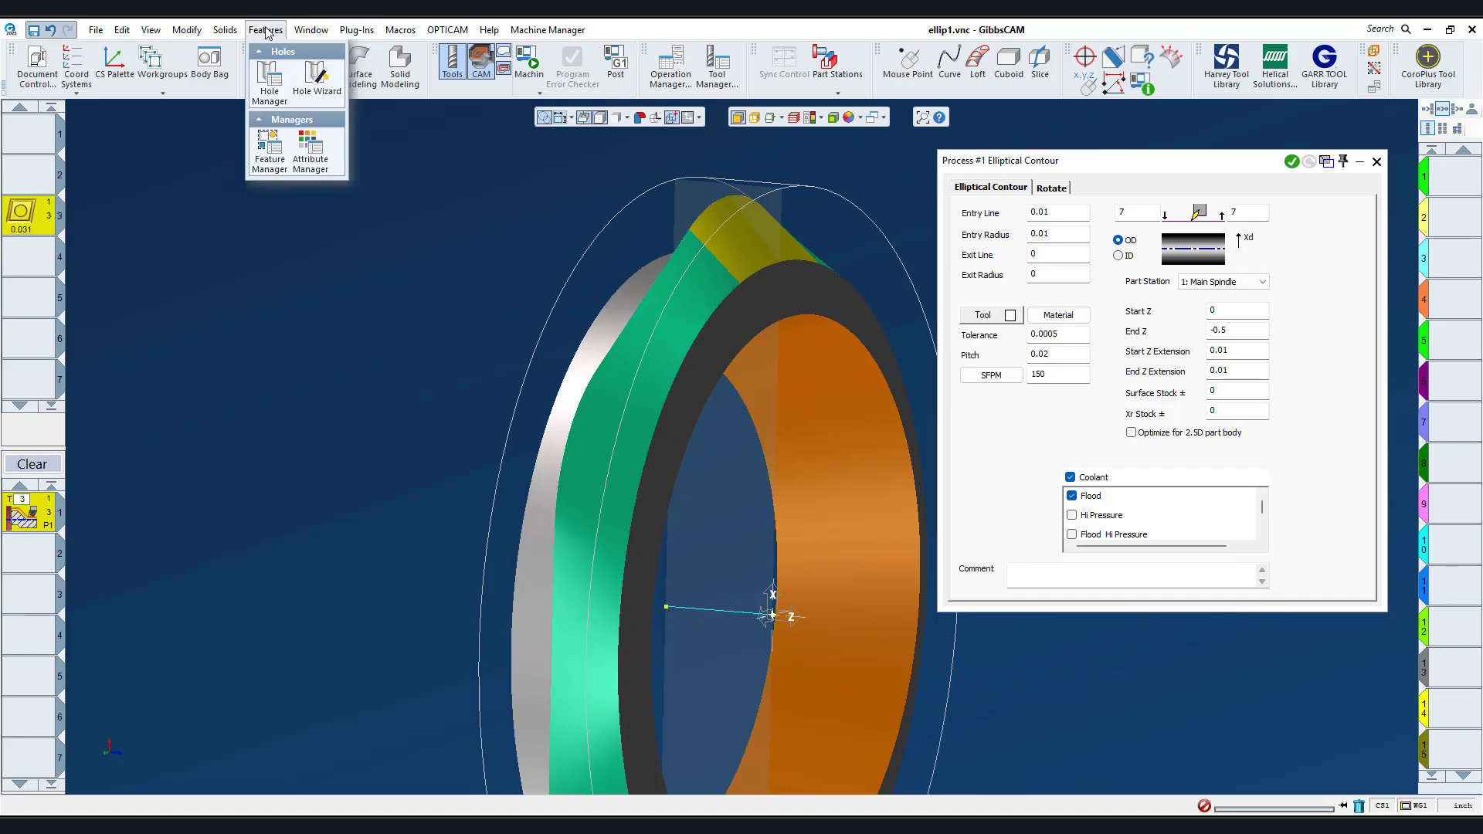
{"action": "left_click", "coordinate": [269, 159]}
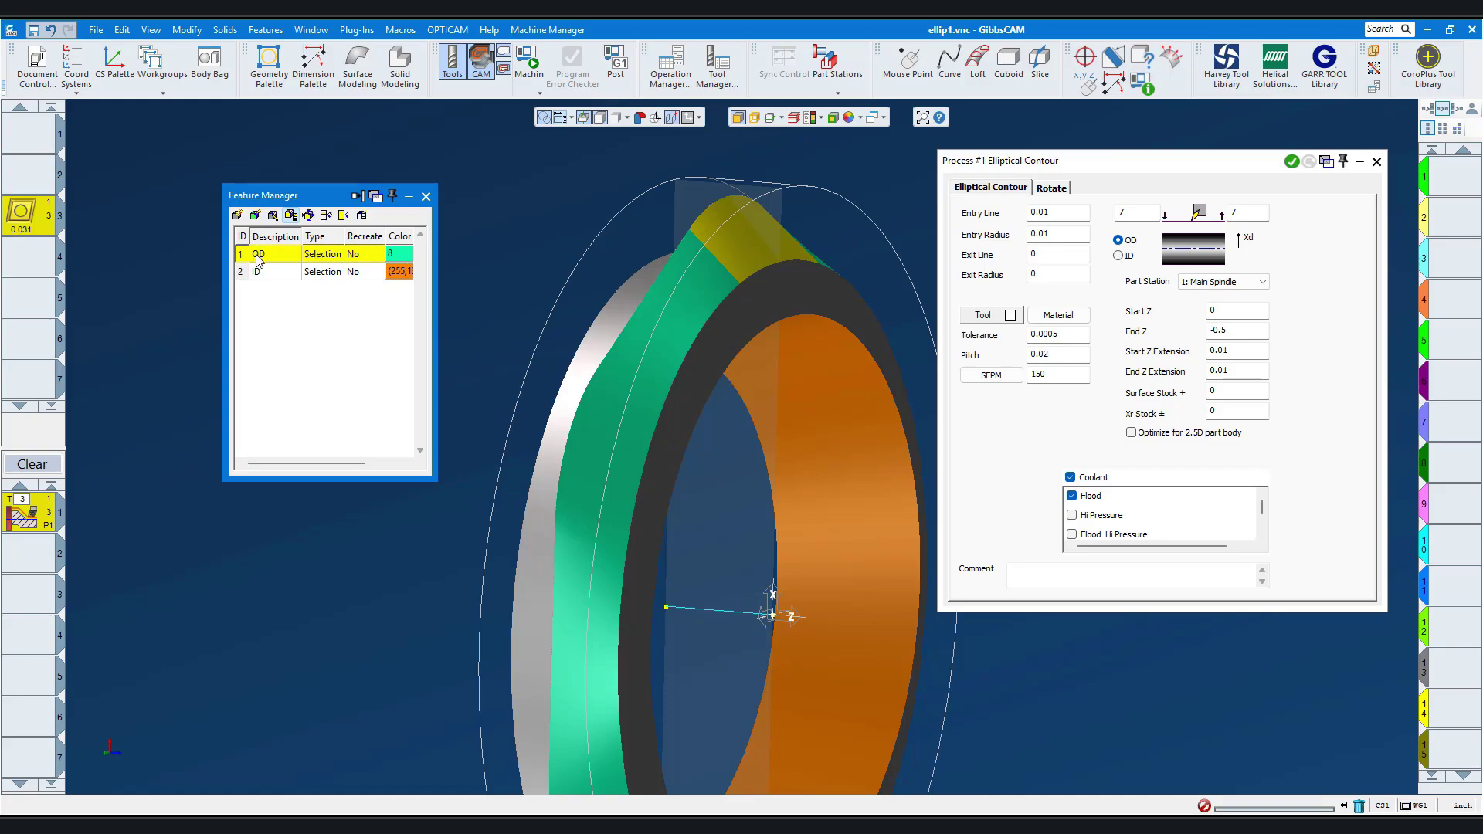
{"action": "left_click", "coordinate": [286, 255]}
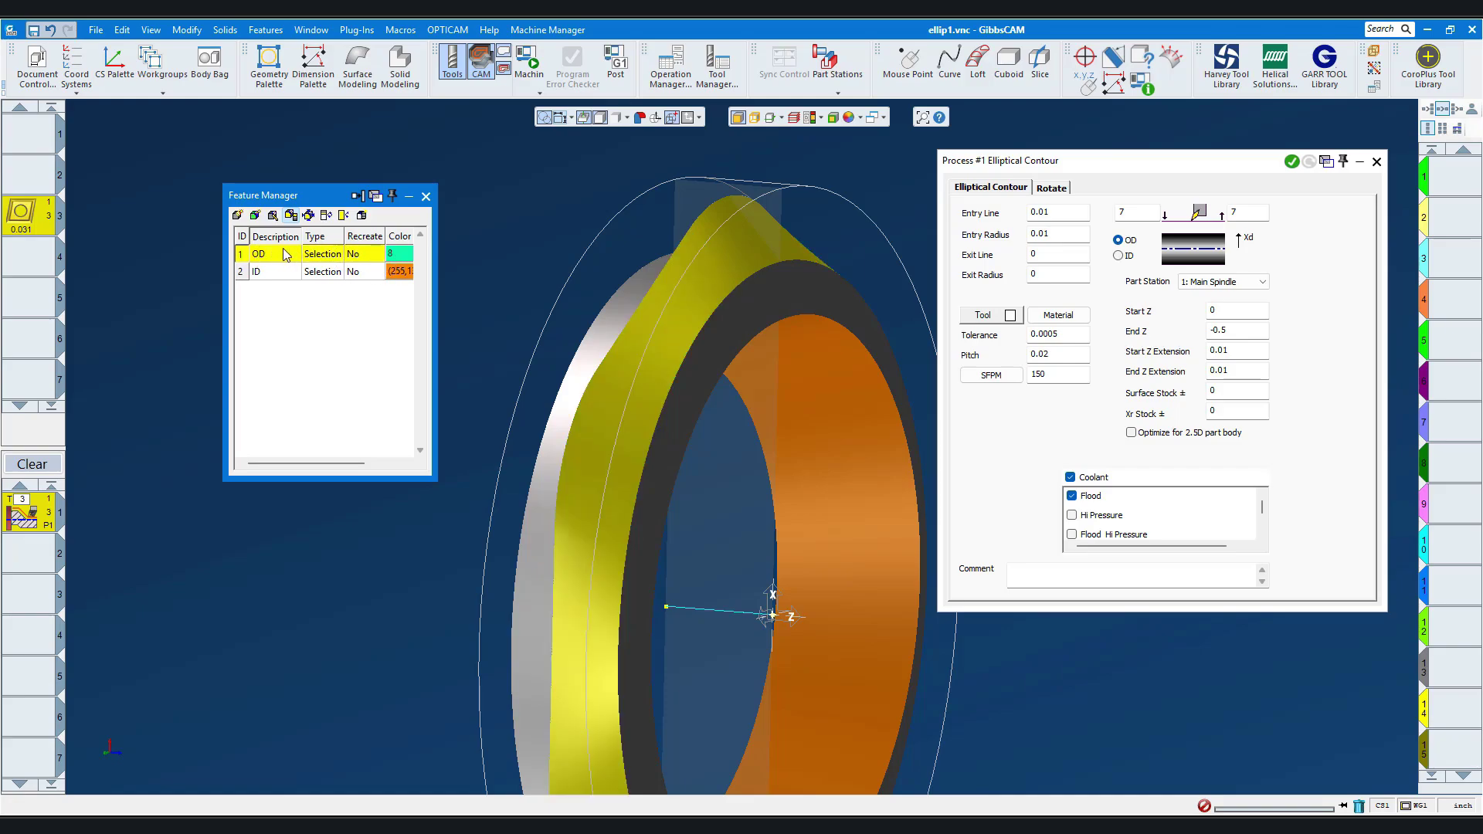
{"action": "left_click", "coordinate": [1291, 163]}
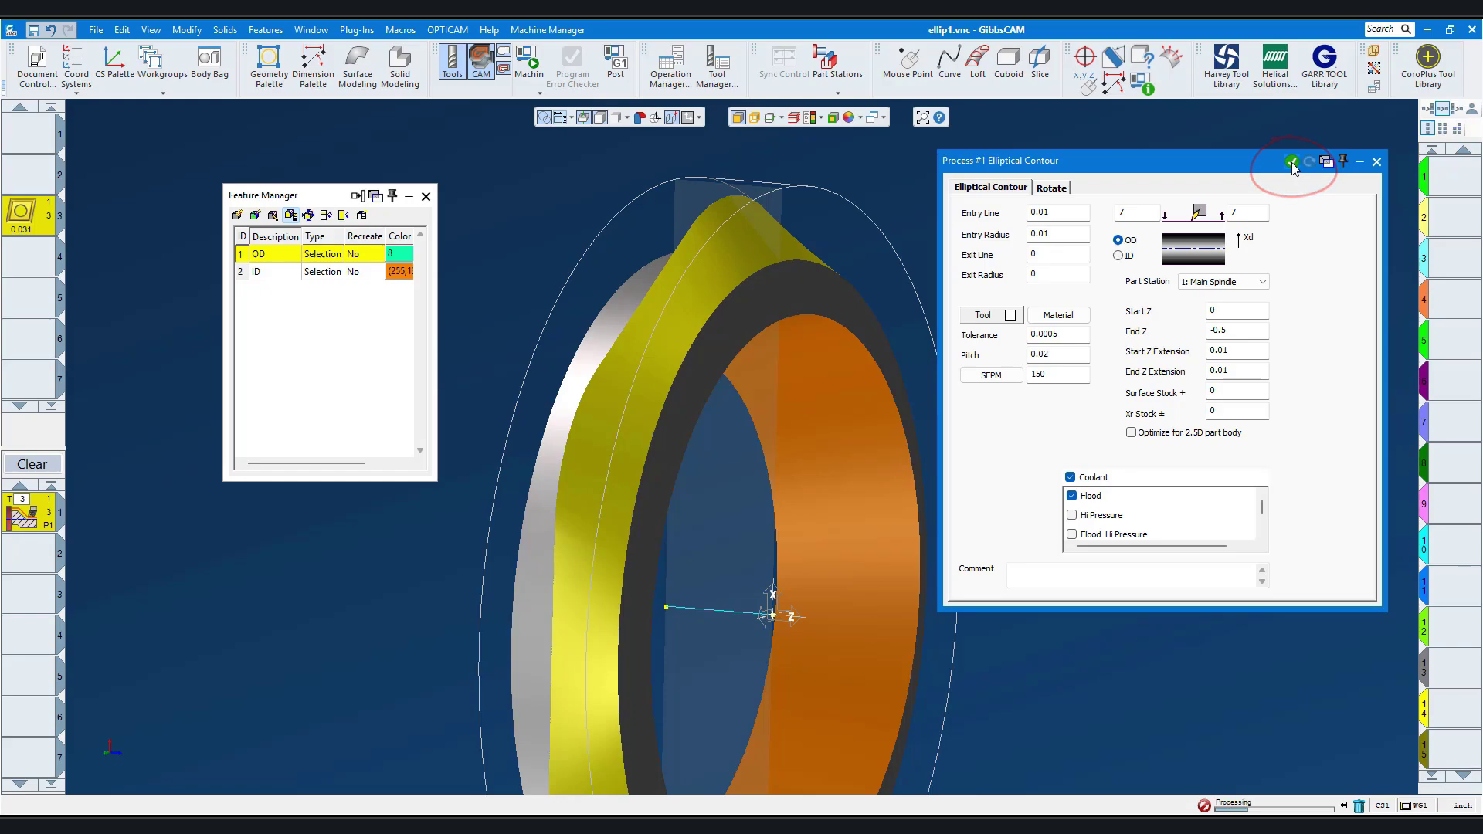
Simulate operation 1 in Machine Sim, zooming in on the stepped OD passes, then close it
{"action": "left_click", "coordinate": [1376, 161]}
{"action": "left_click", "coordinate": [529, 60]}
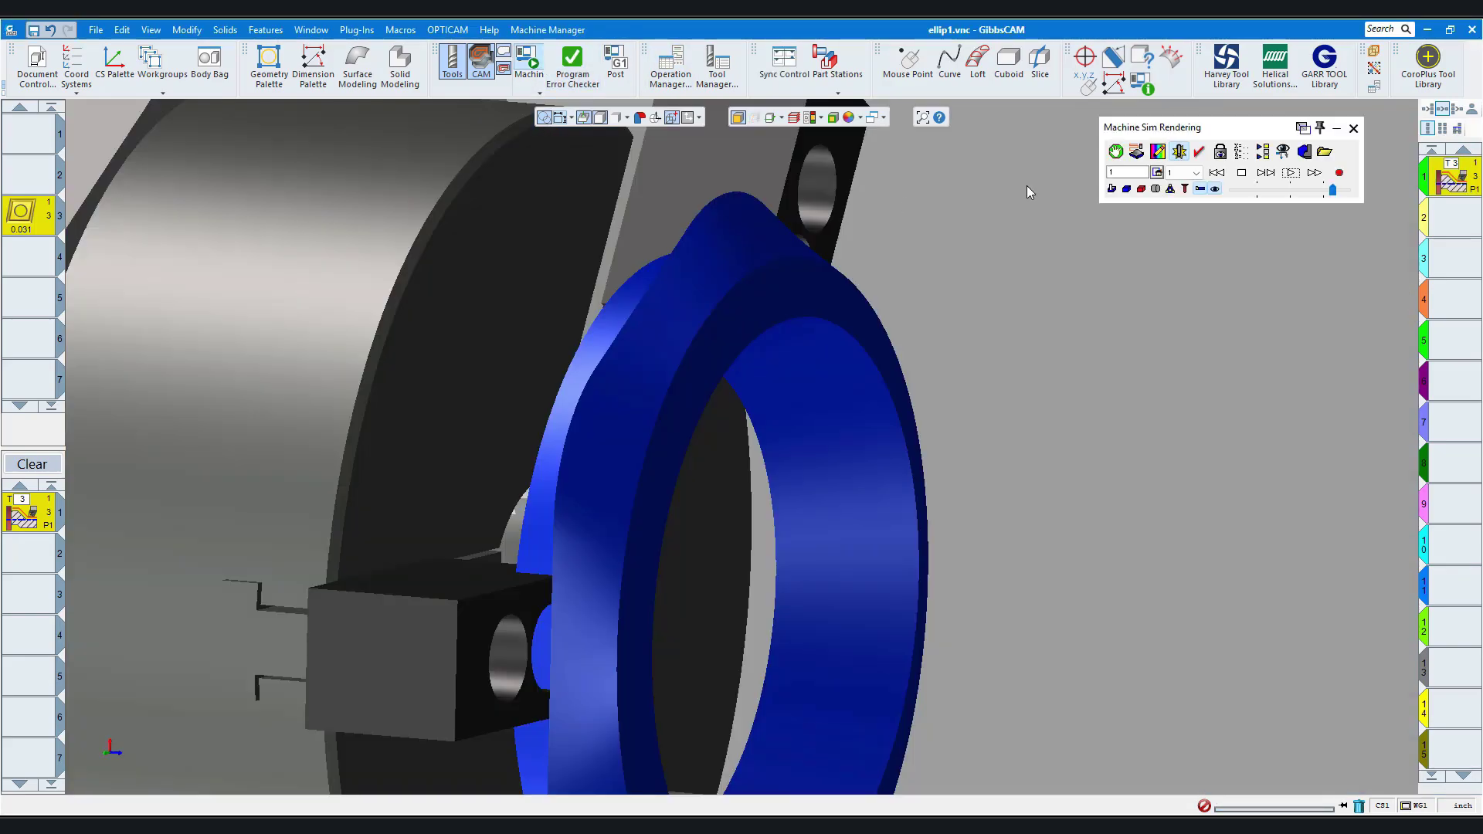
{"action": "left_click", "coordinate": [1290, 173]}
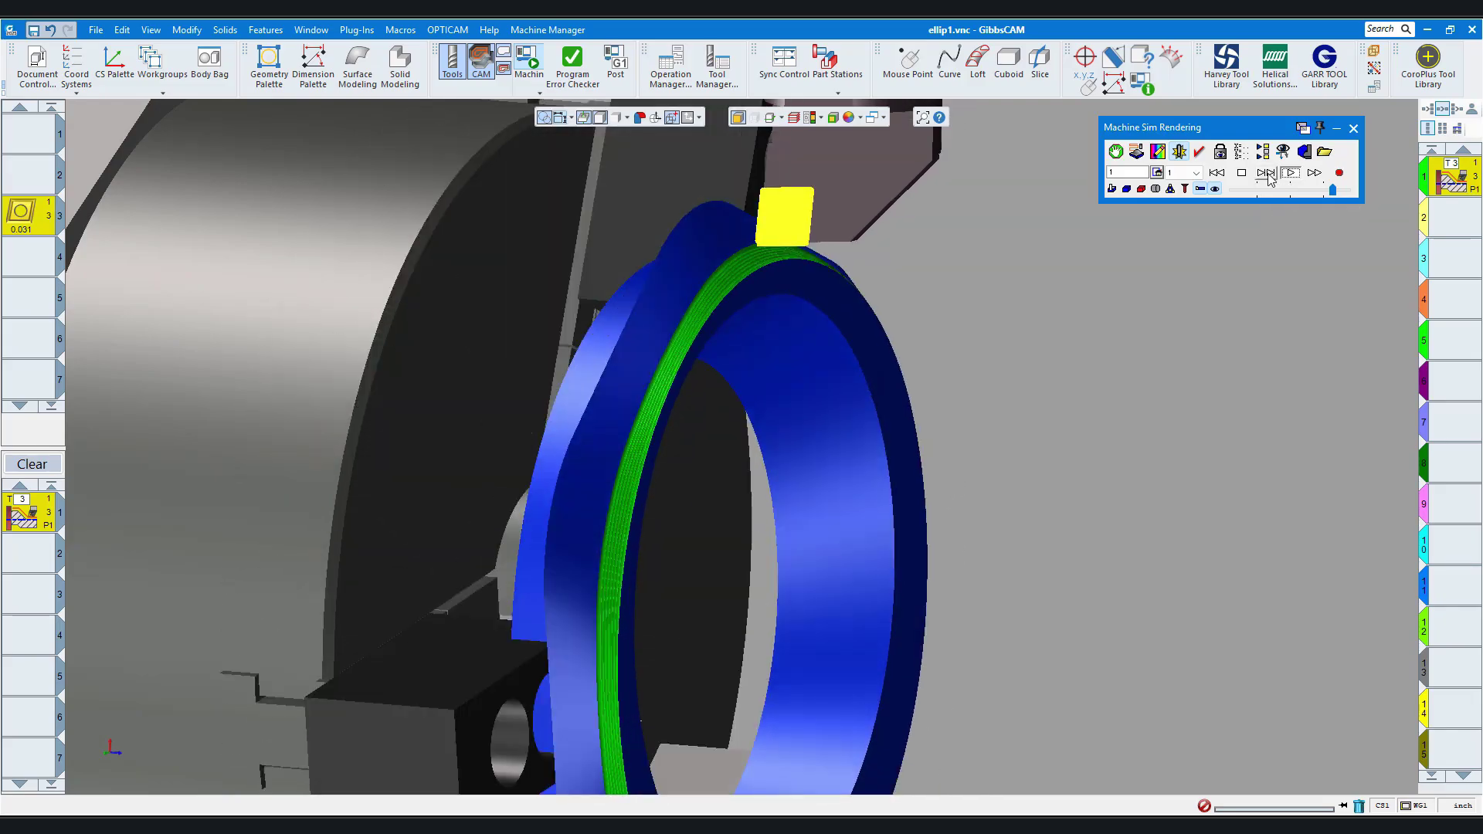
{"action": "scroll", "coordinate": [637, 230], "scroll_direction": "up", "scroll_amount": 5}
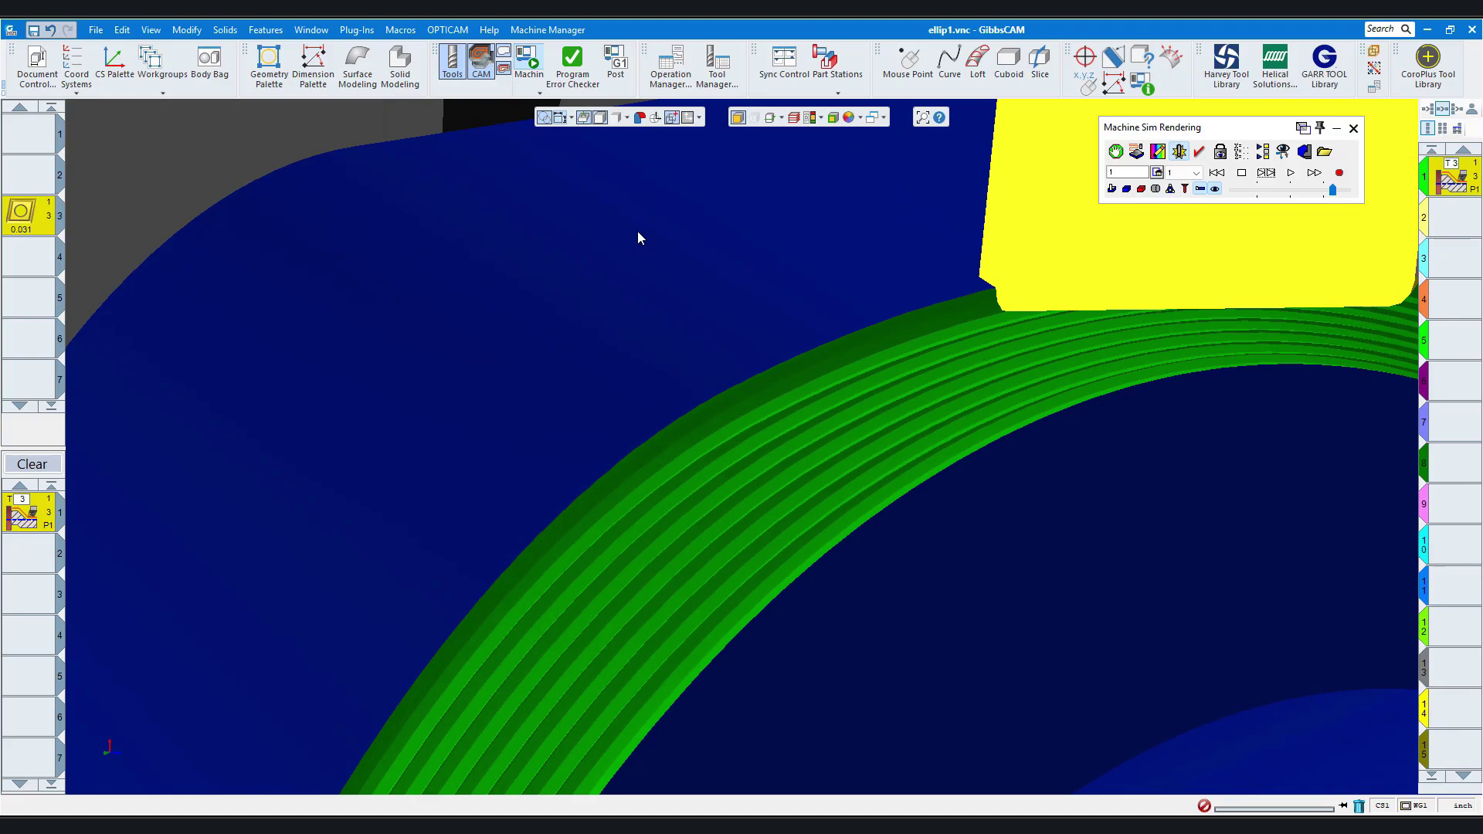
{"action": "left_click", "coordinate": [1353, 128]}
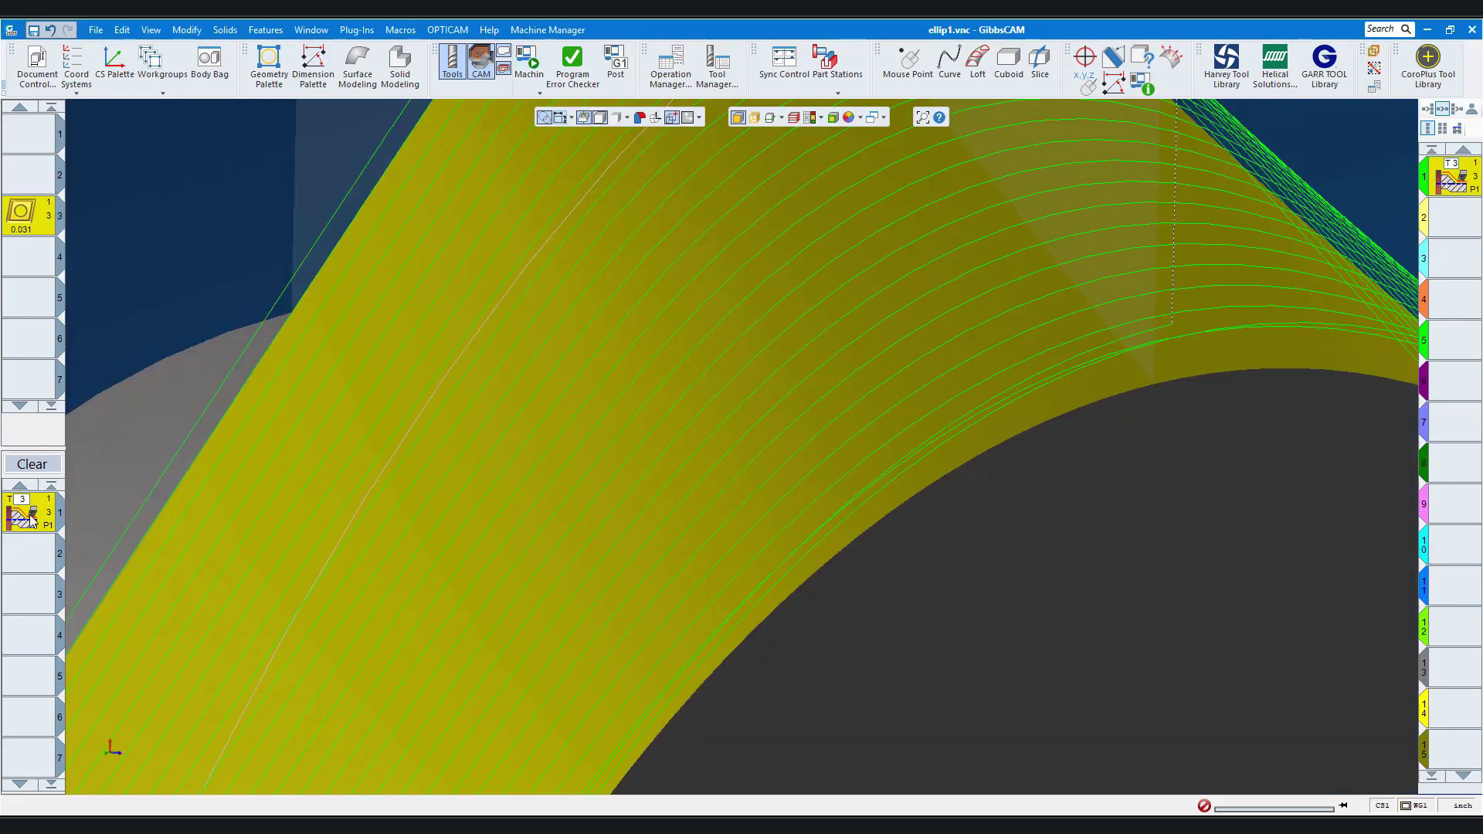
Confirm process 1's 0.02 pitch, zoom to fit the ring, and select empty process slot 2
{"action": "double_click", "coordinate": [31, 518]}
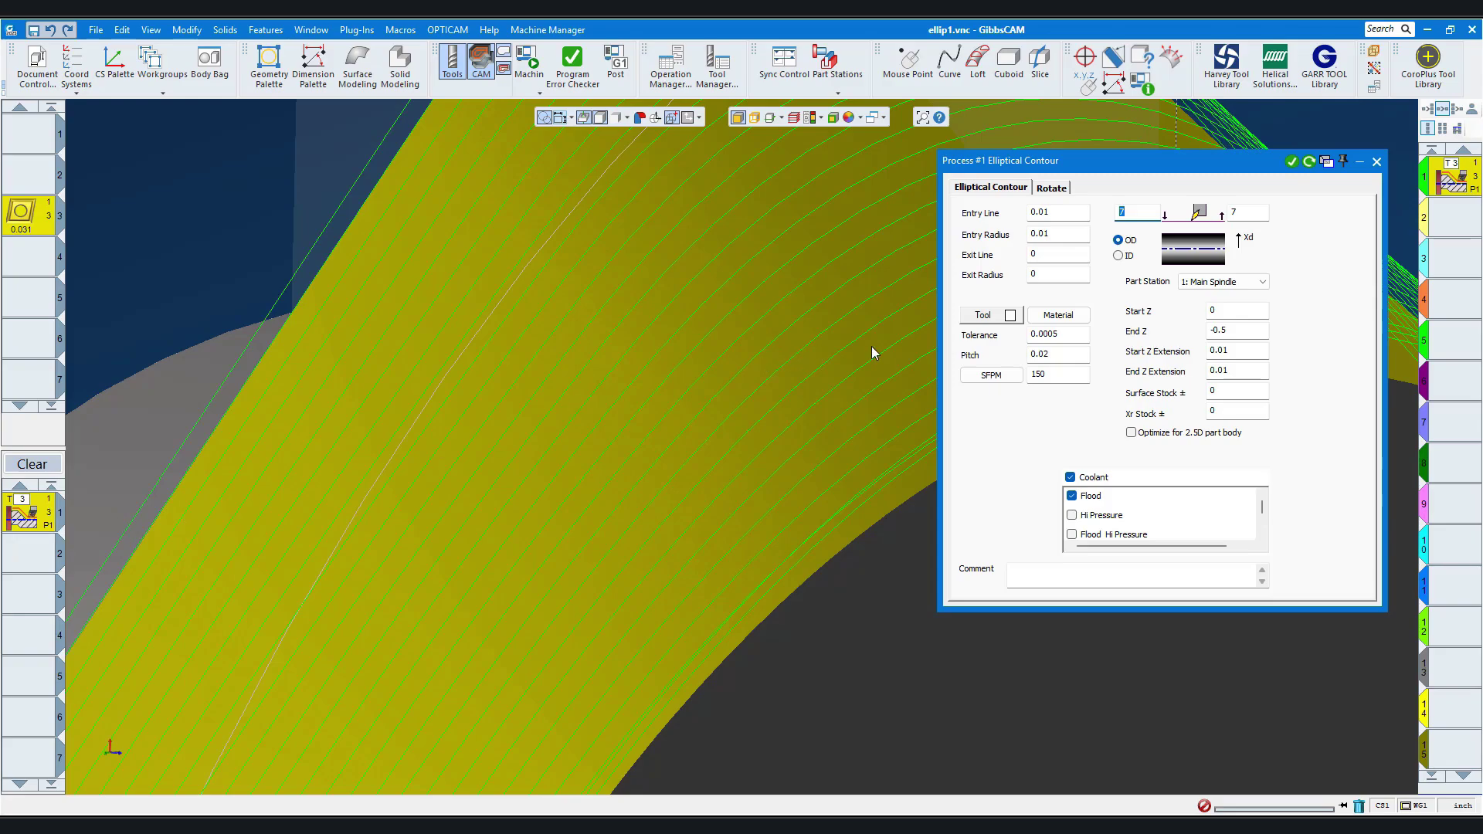
{"action": "double_click", "coordinate": [1079, 358]}
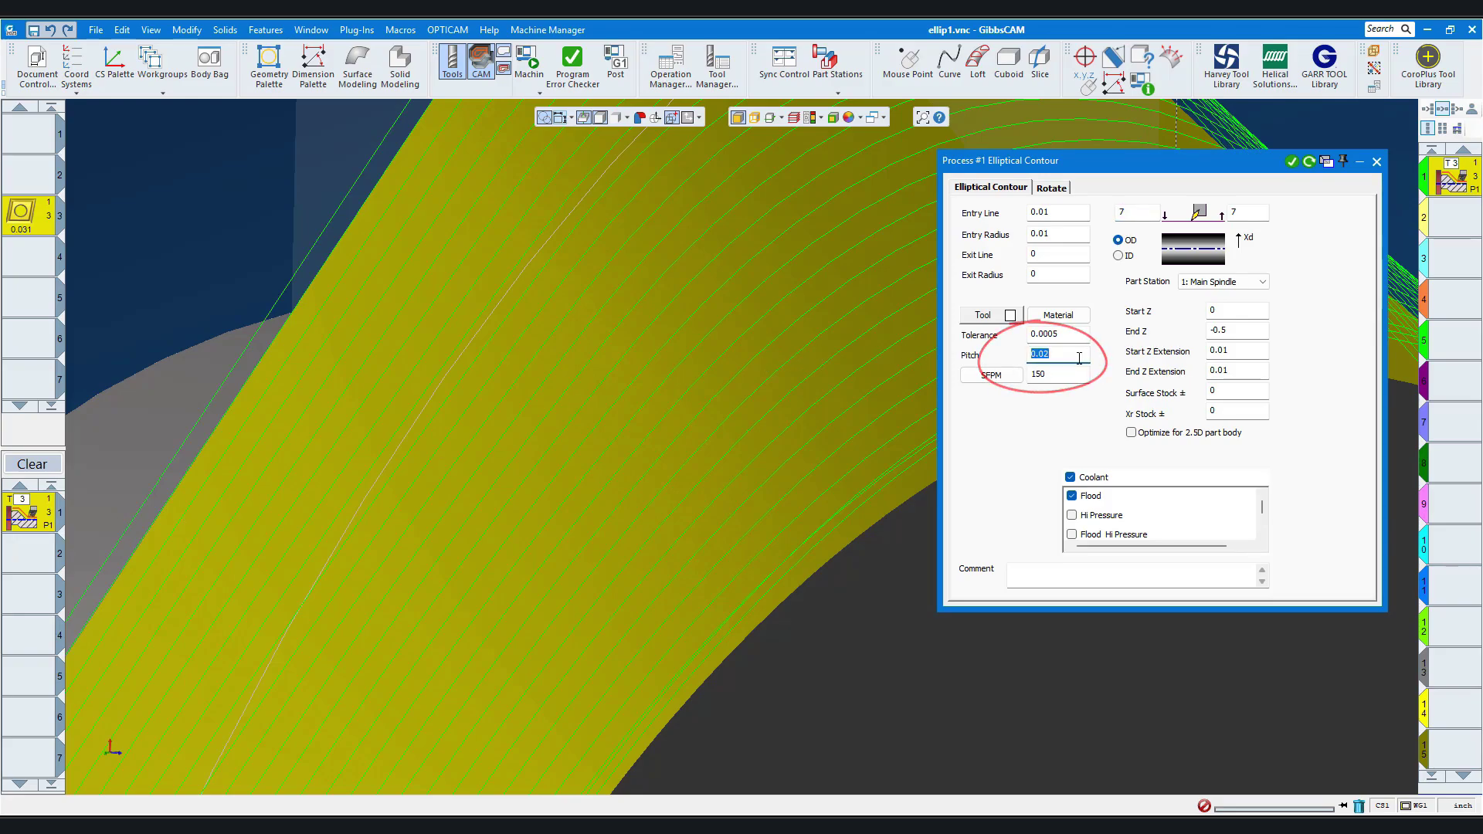
{"action": "left_click", "coordinate": [1291, 161]}
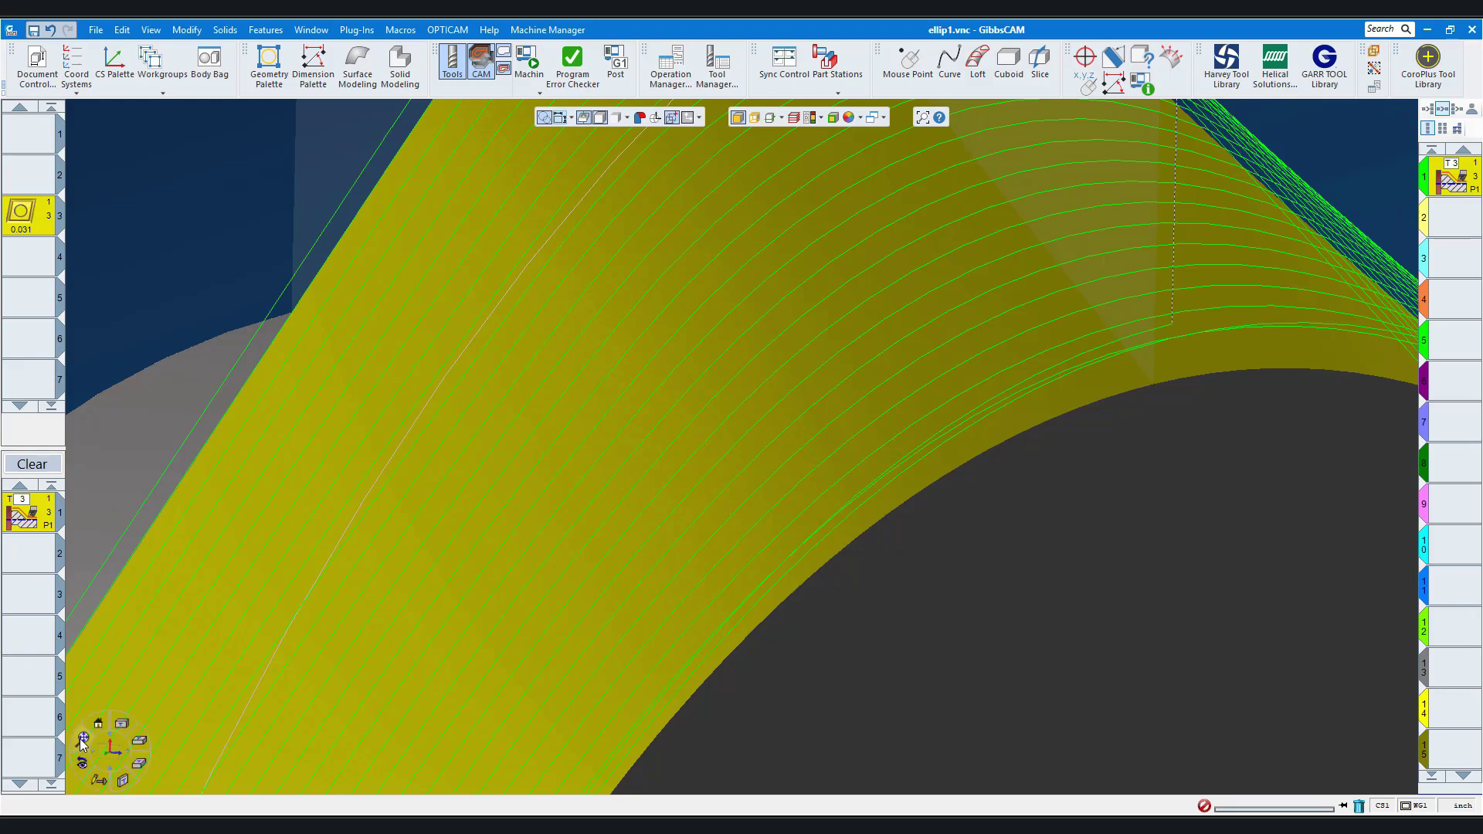
{"action": "left_click", "coordinate": [104, 743]}
{"action": "left_click", "coordinate": [1435, 221]}
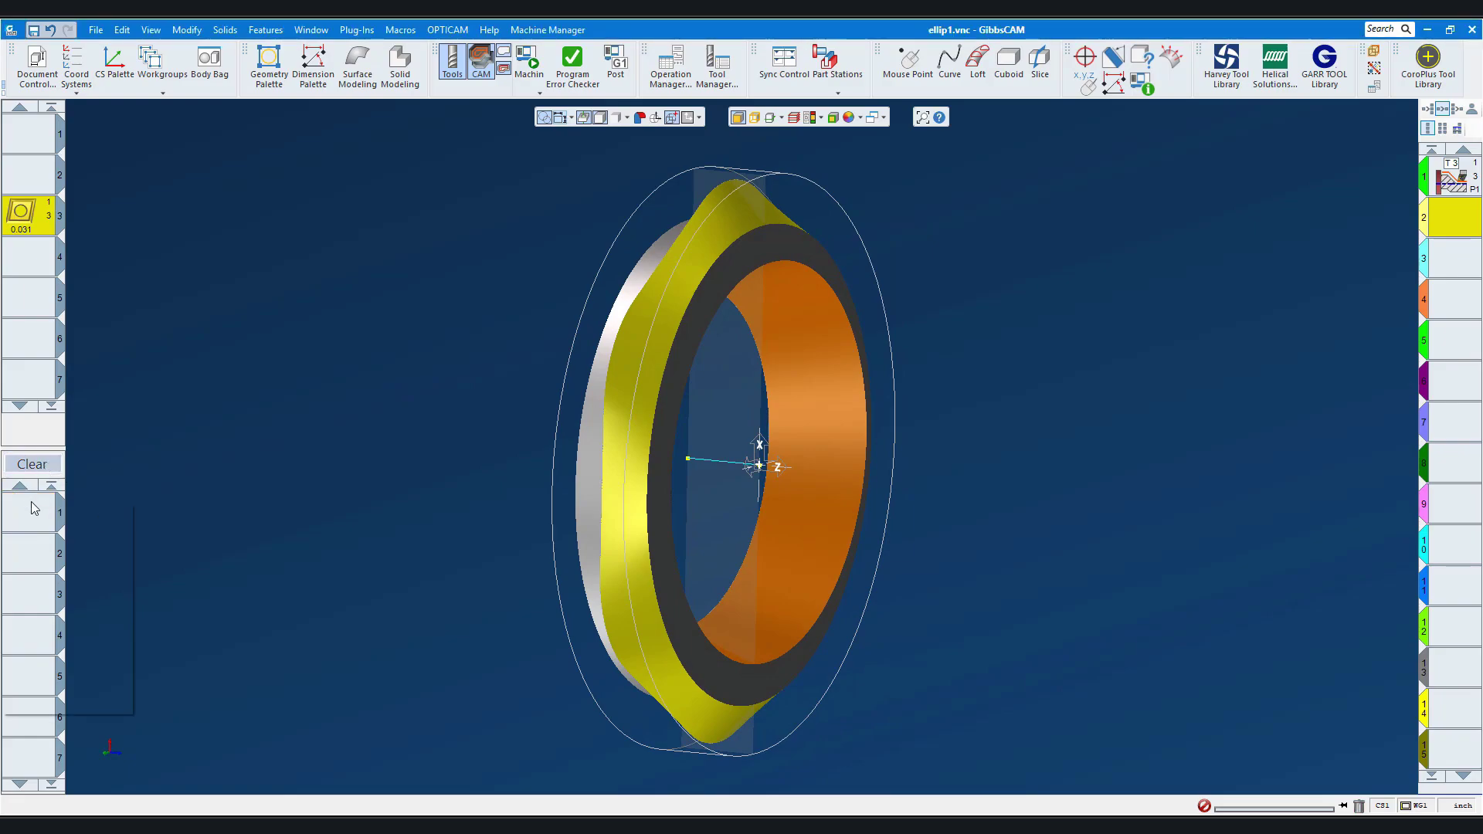
Load another single turning process from the process list
{"action": "right_click", "coordinate": [33, 503]}
{"action": "mouse_move", "coordinate": [52, 624]}
{"action": "mouse_move", "coordinate": [254, 732]}
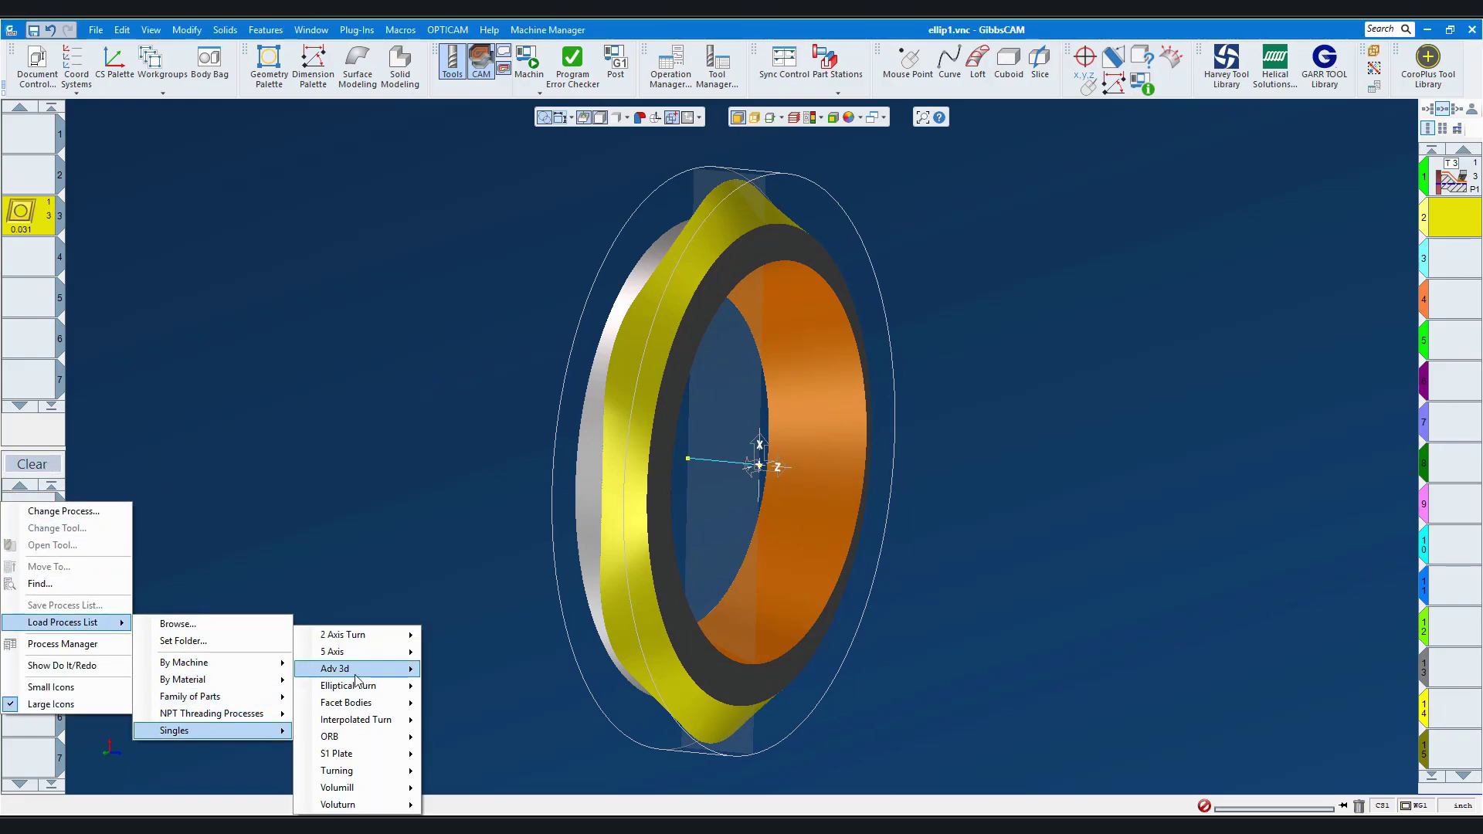
{"action": "mouse_move", "coordinate": [364, 687]}
{"action": "left_click", "coordinate": [459, 697]}
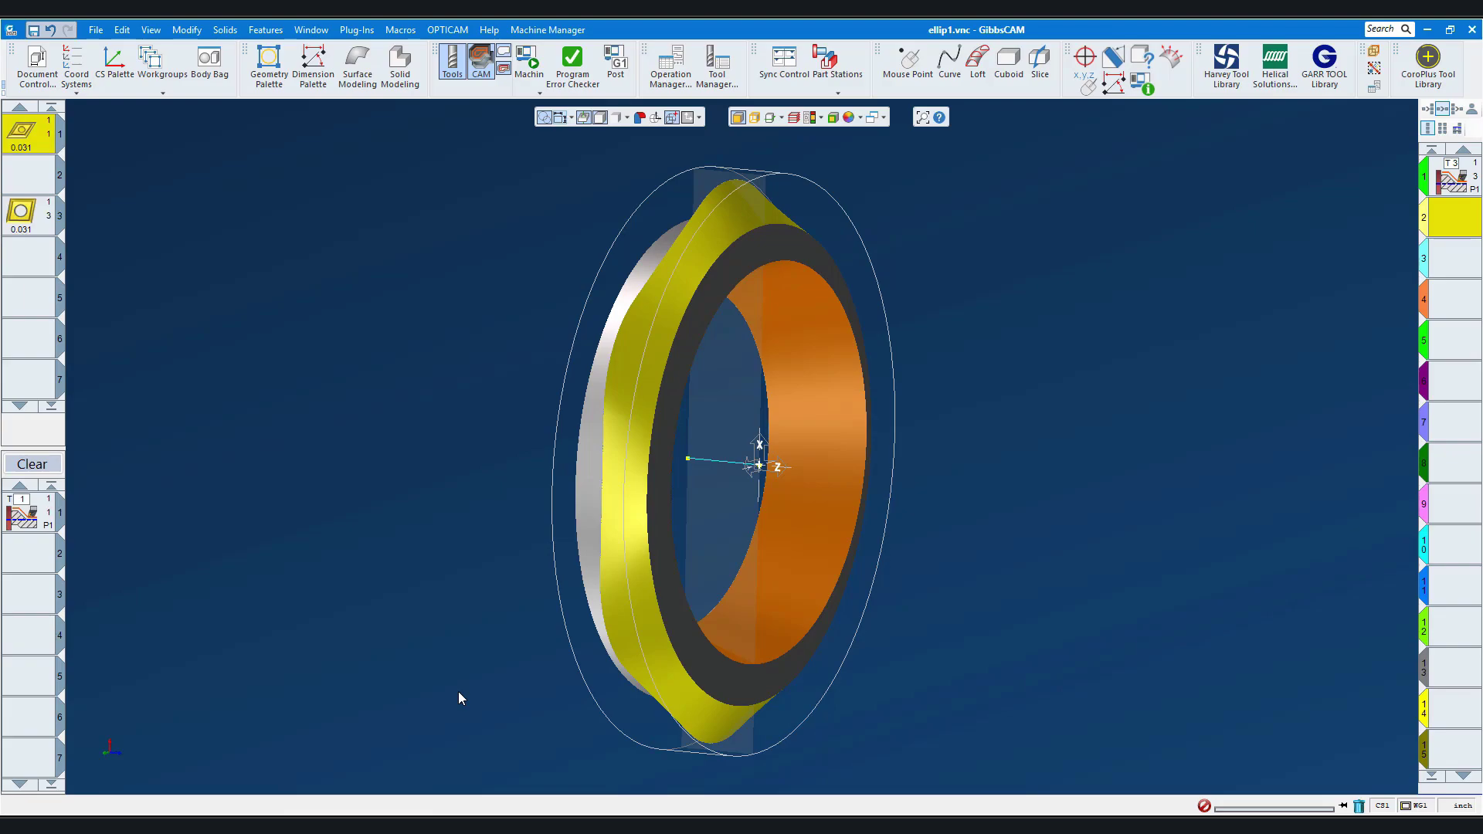
Review Turning Tool #1, the 55° boring bar with 1/32 tip radius, and close it
{"action": "double_click", "coordinate": [20, 131]}
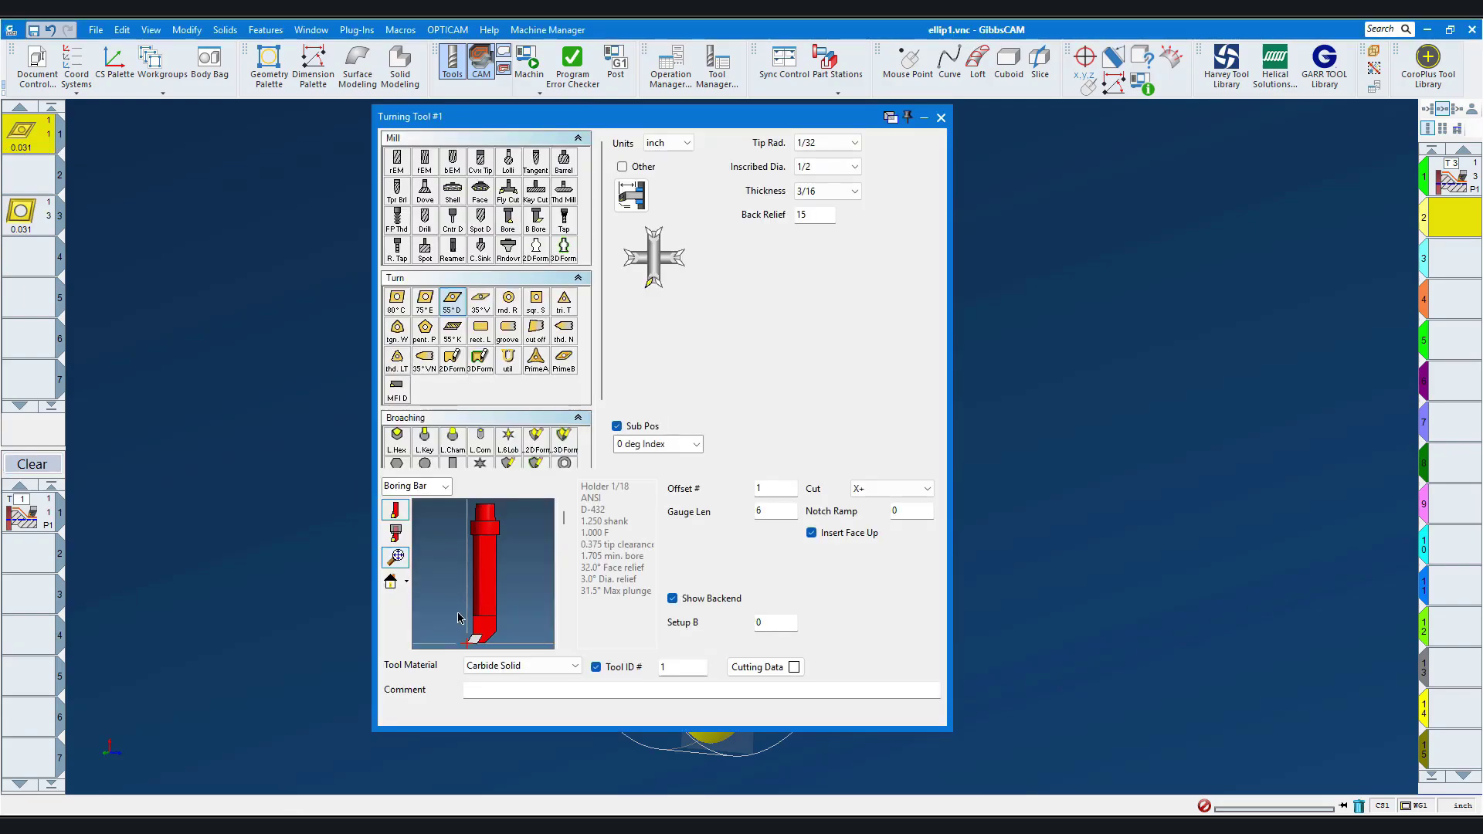
{"action": "left_click_drag", "start_coordinate": [470, 592], "coordinate": [513, 649]}
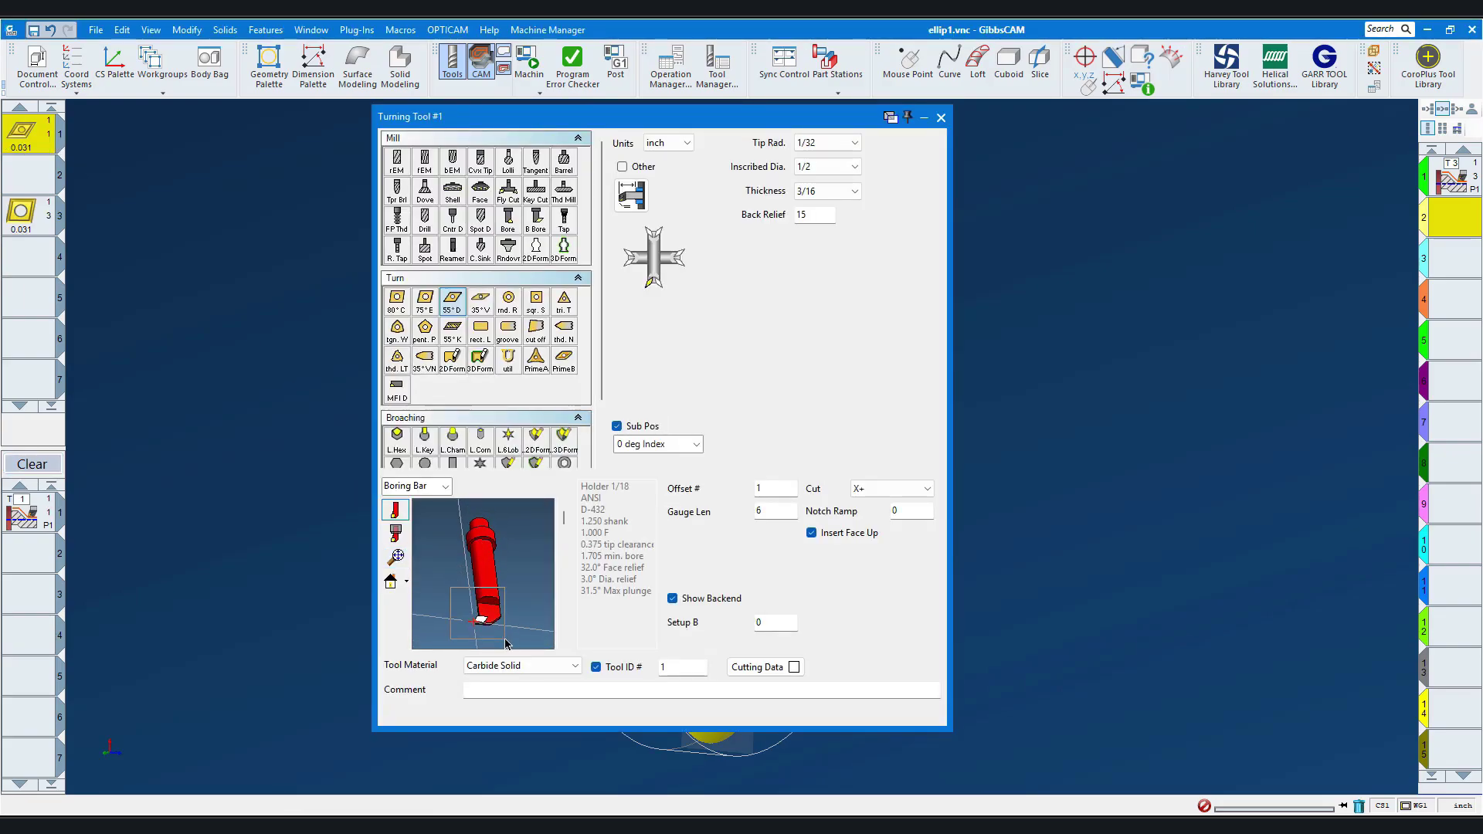
{"action": "left_click", "coordinate": [942, 118]}
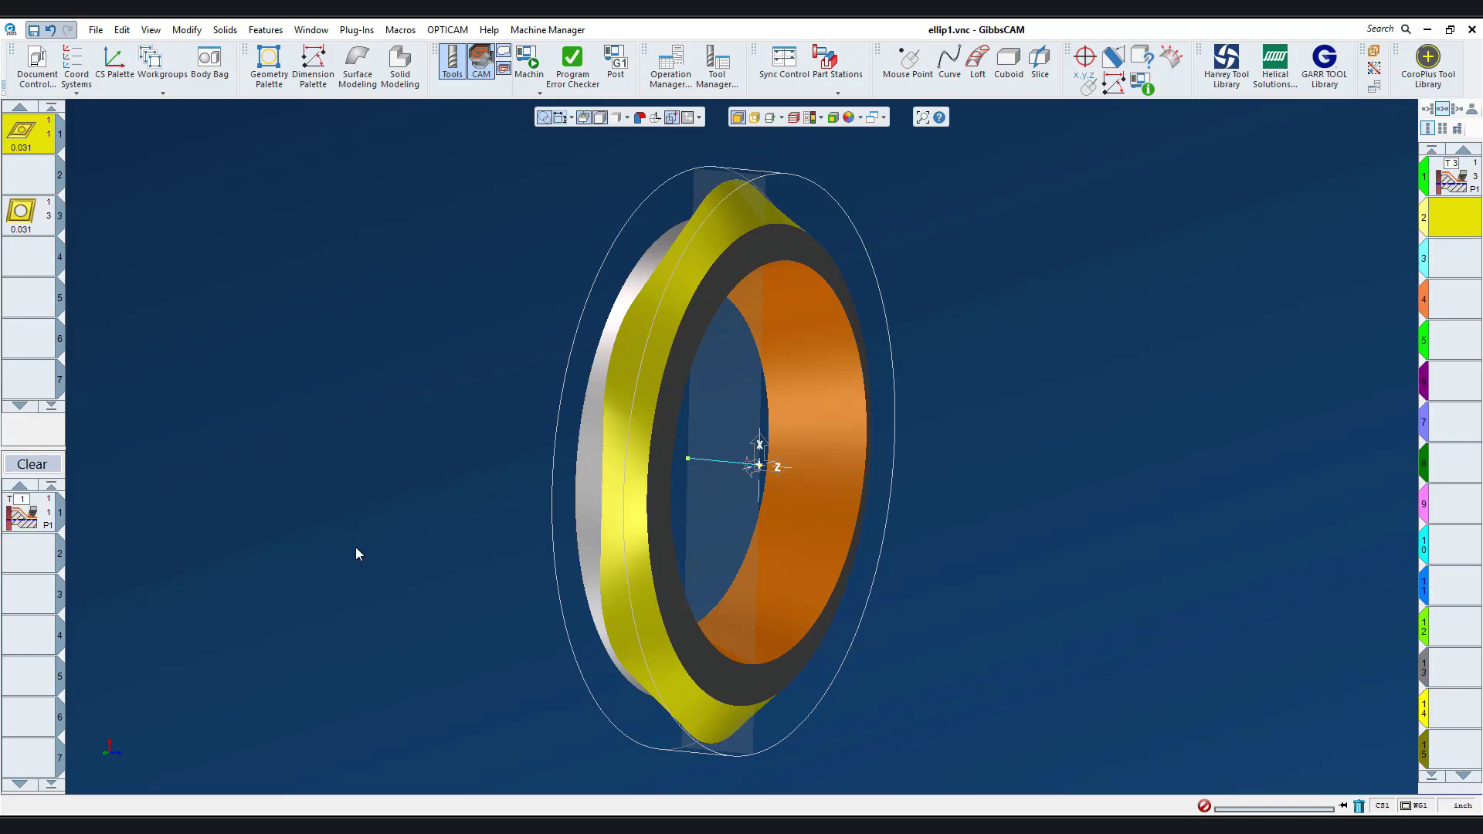
Select the inner bore face, generate the spiral toolpath with Do It, and launch Machine Sim
{"action": "left_click", "coordinate": [794, 462]}
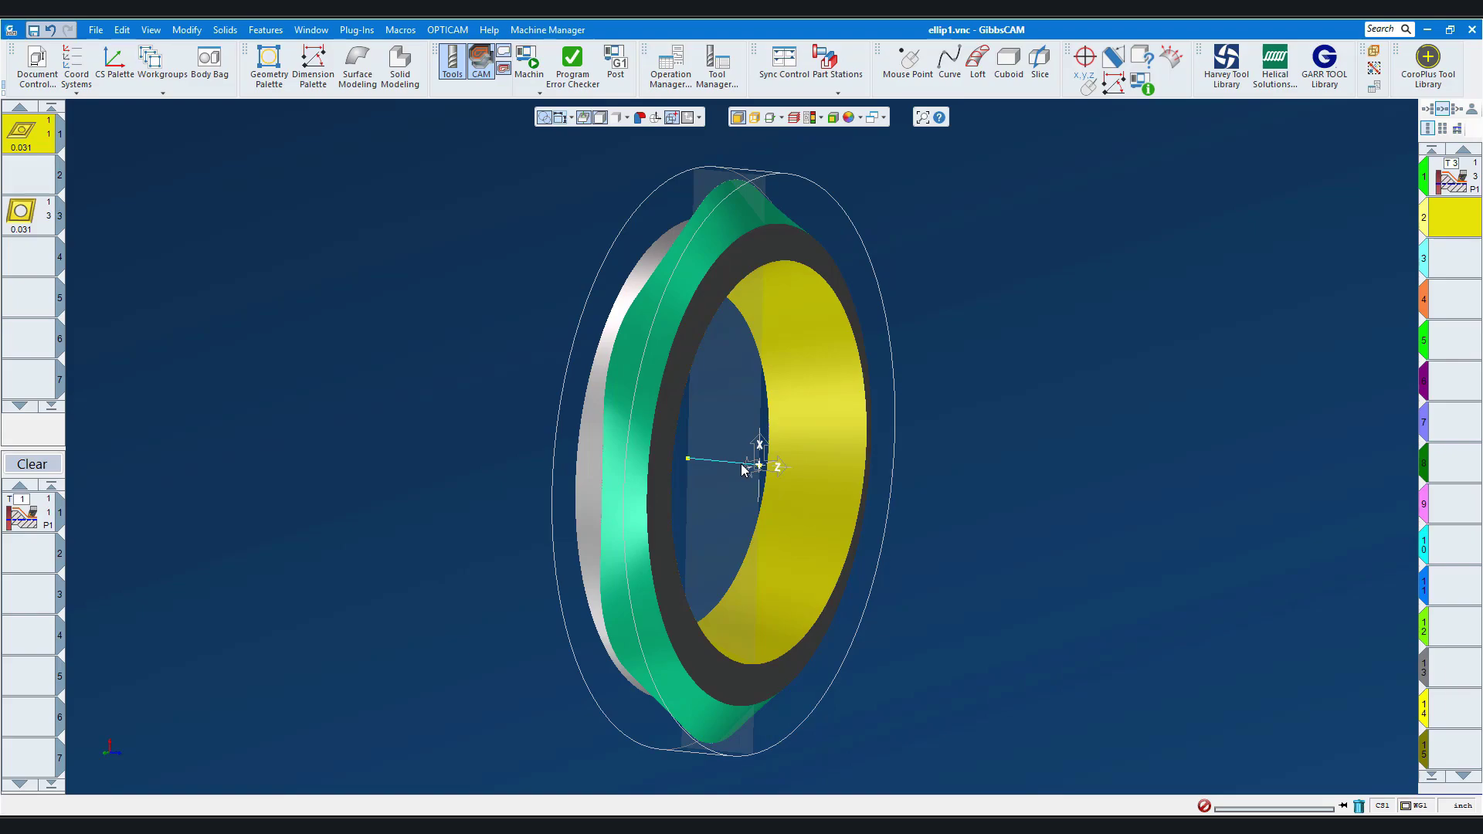
{"action": "right_click", "coordinate": [1050, 456]}
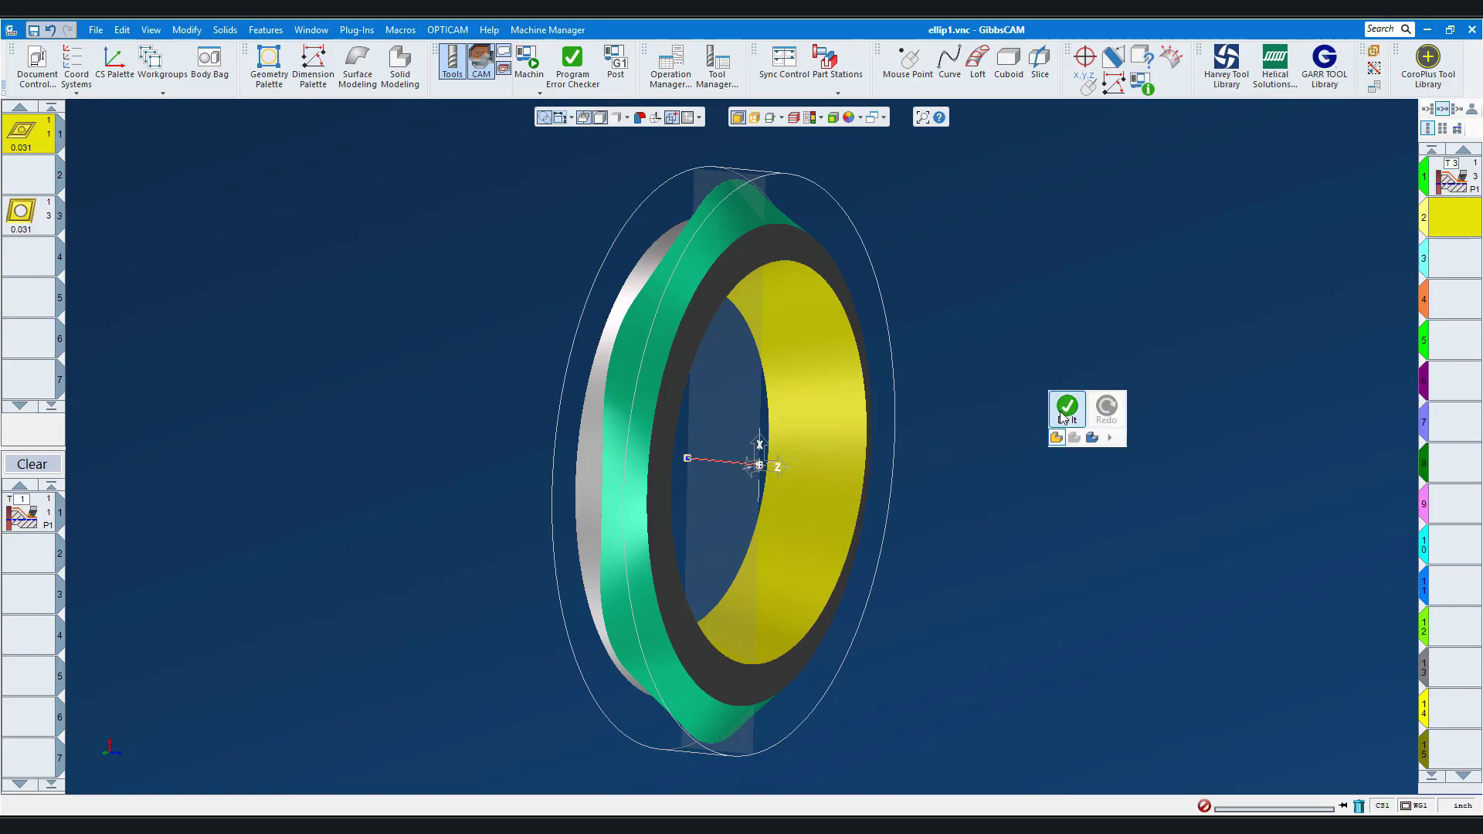
{"action": "left_click", "coordinate": [1065, 416]}
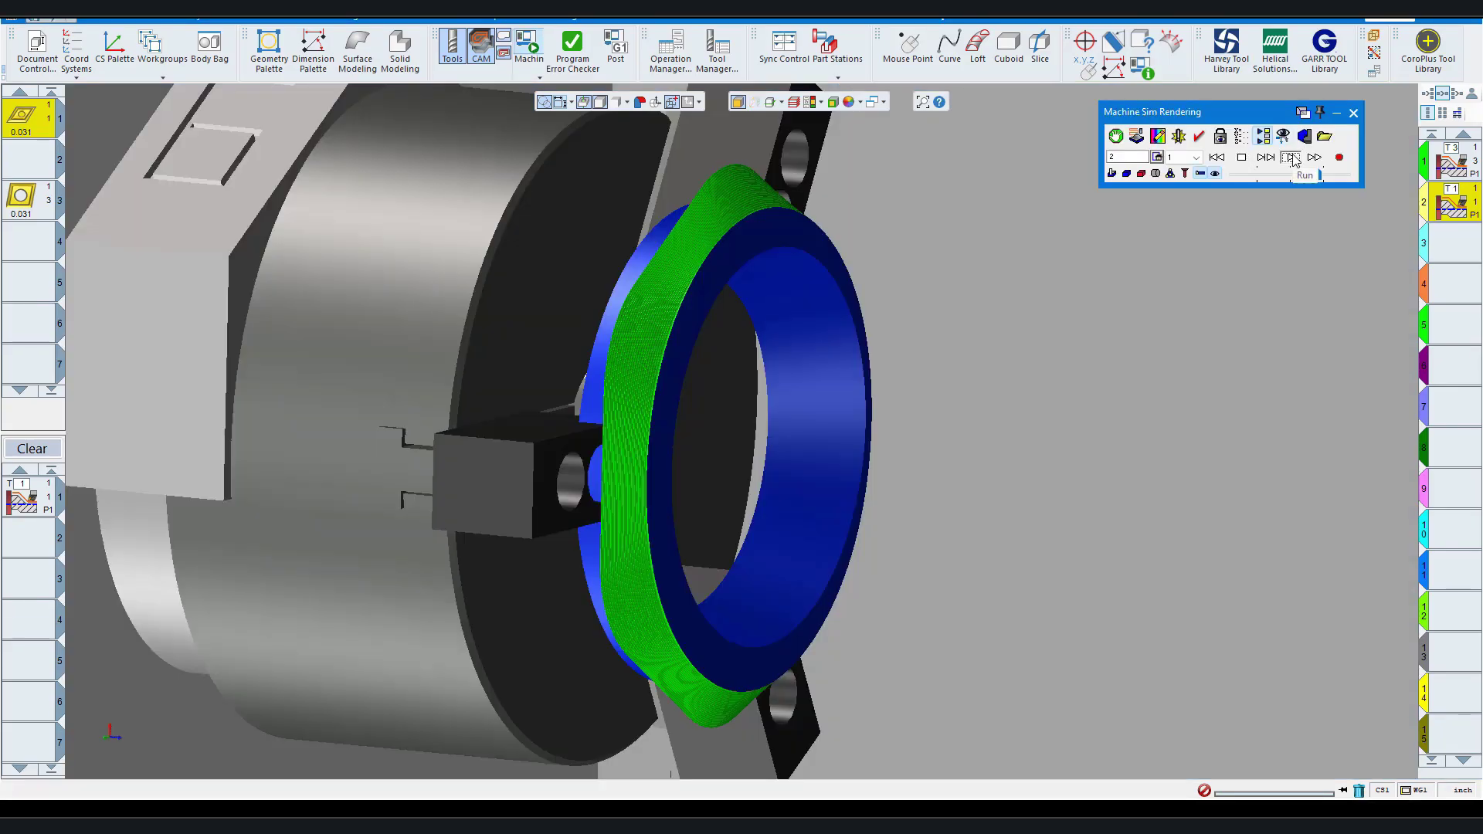
{"action": "left_click", "coordinate": [1290, 158]}
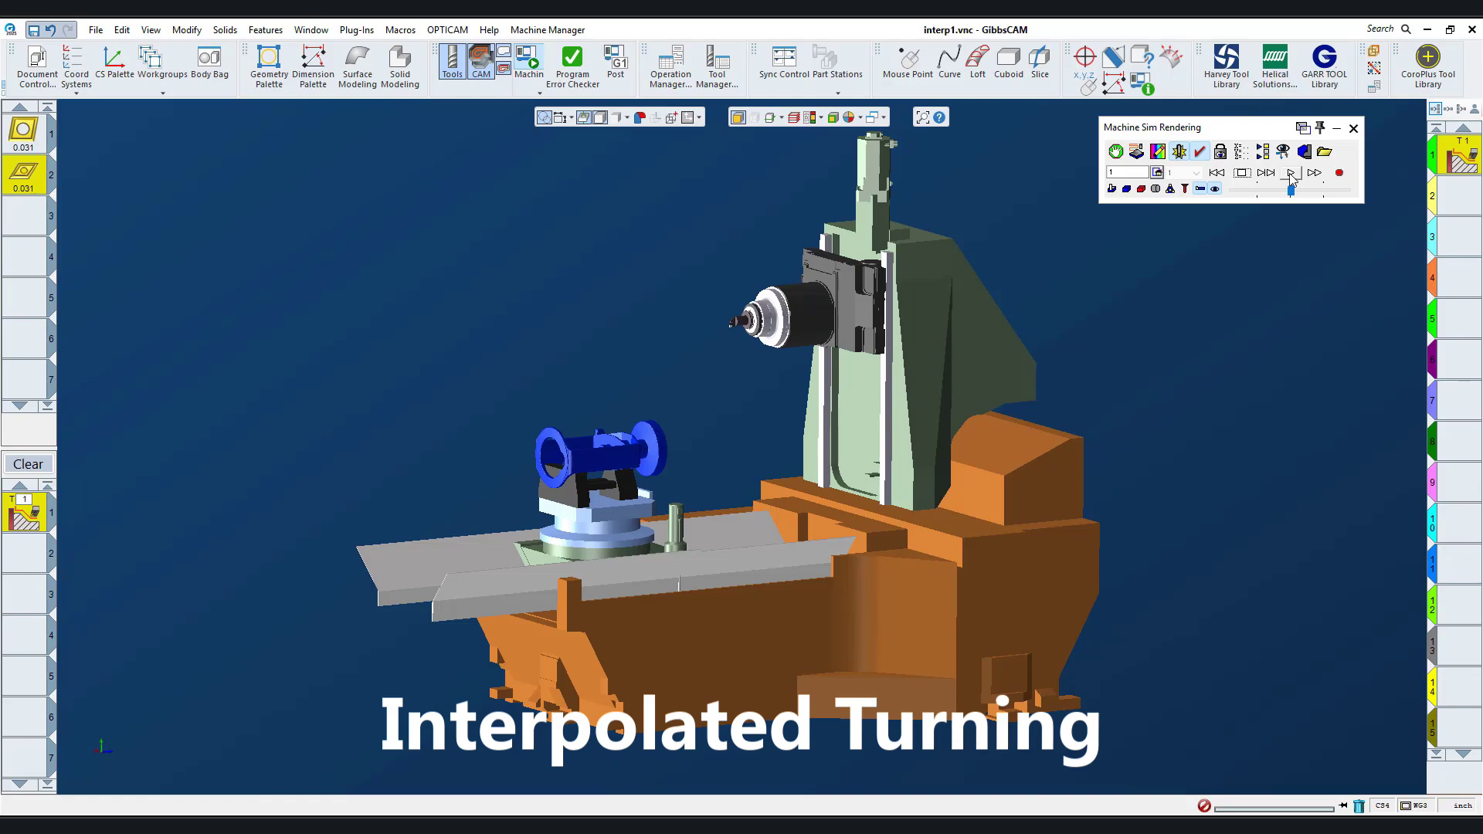
Play the interp1.vnc bore-cut simulation, zooming in on the spindle and flange
{"action": "left_click", "coordinate": [1291, 174]}
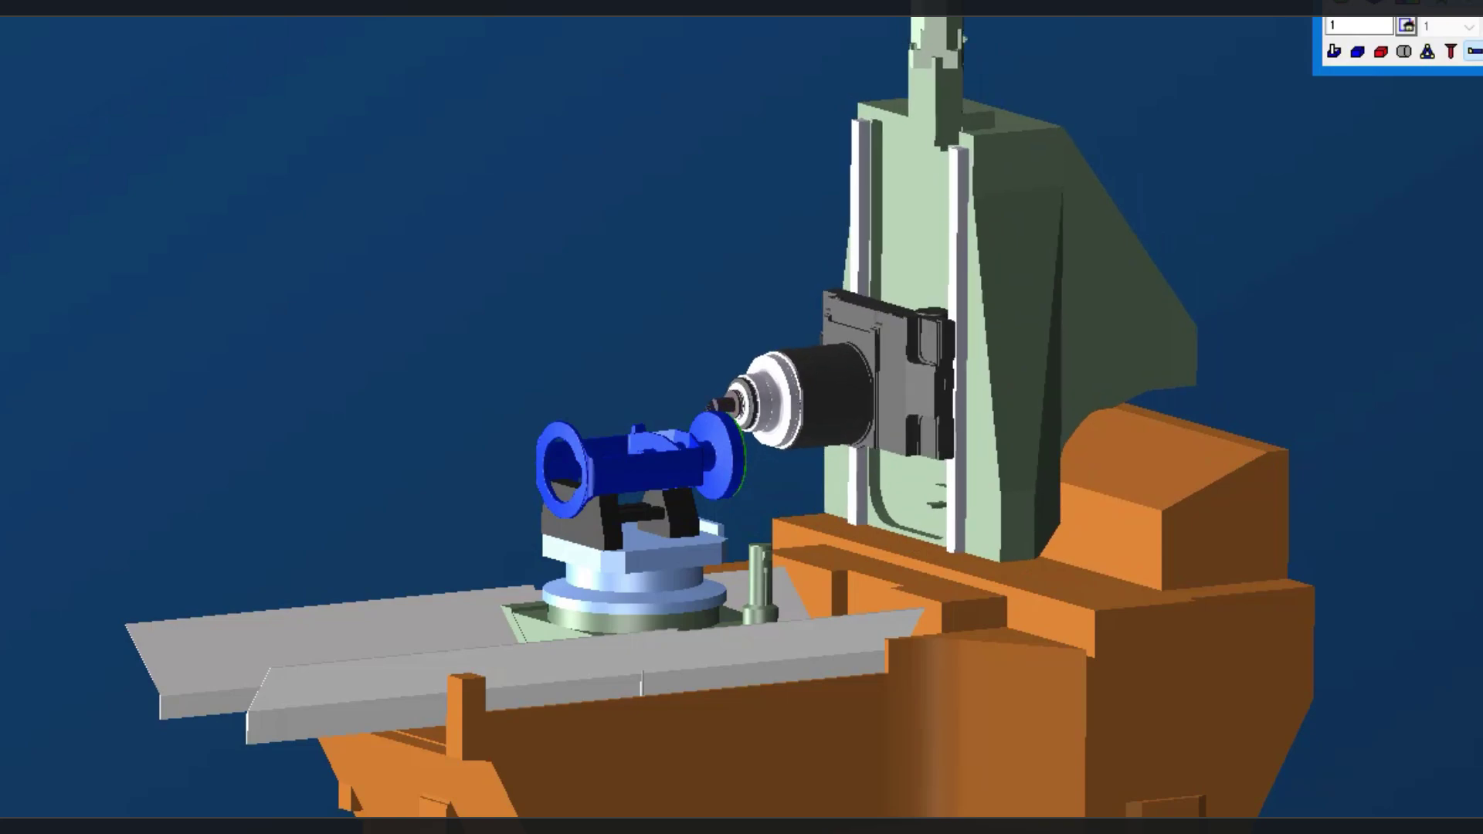
{"action": "left_click_drag", "start_coordinate": [426, 267], "coordinate": [1008, 698]}
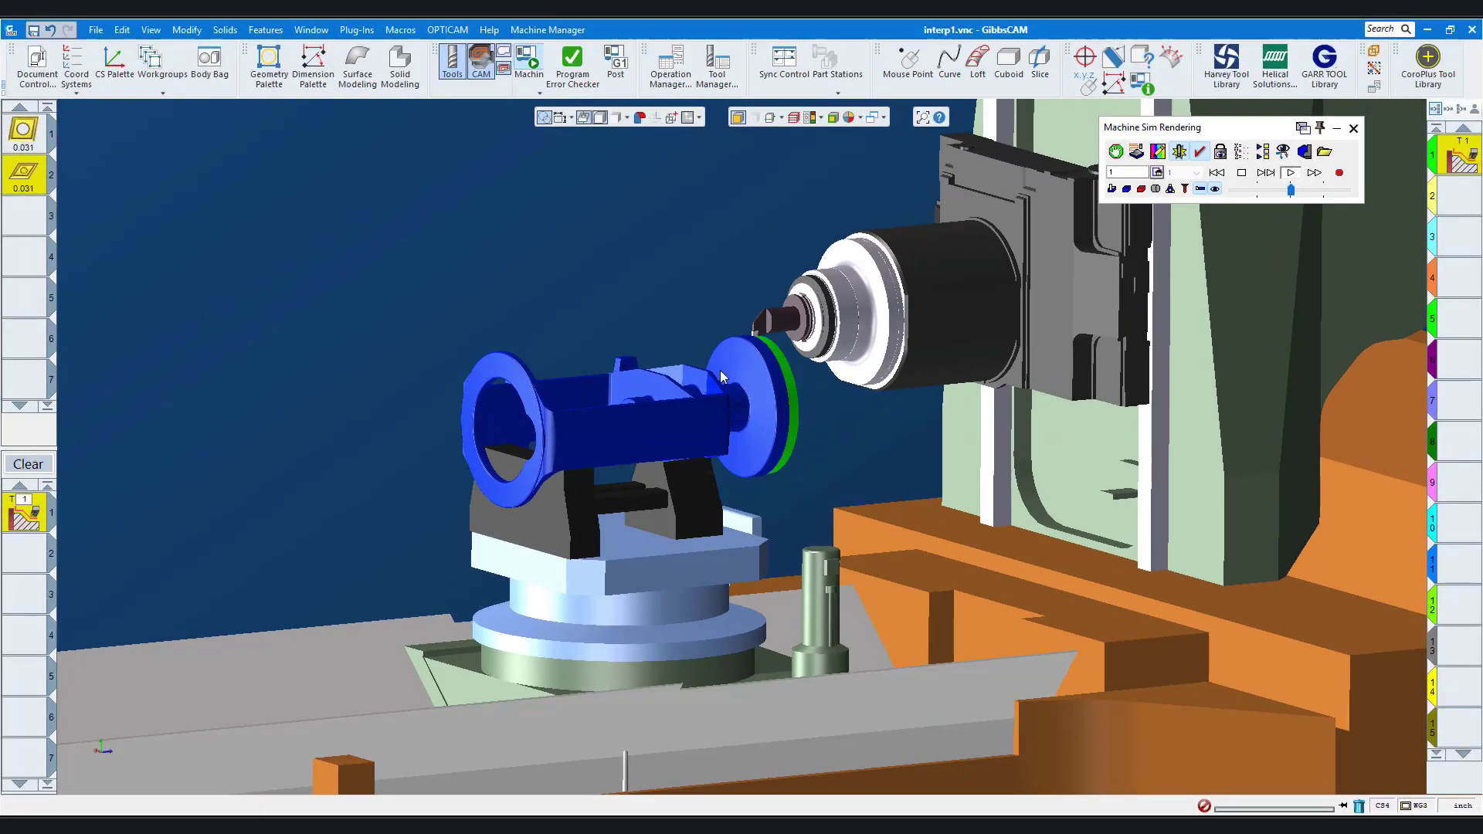
{"action": "left_click_drag", "start_coordinate": [545, 211], "coordinate": [1035, 617]}
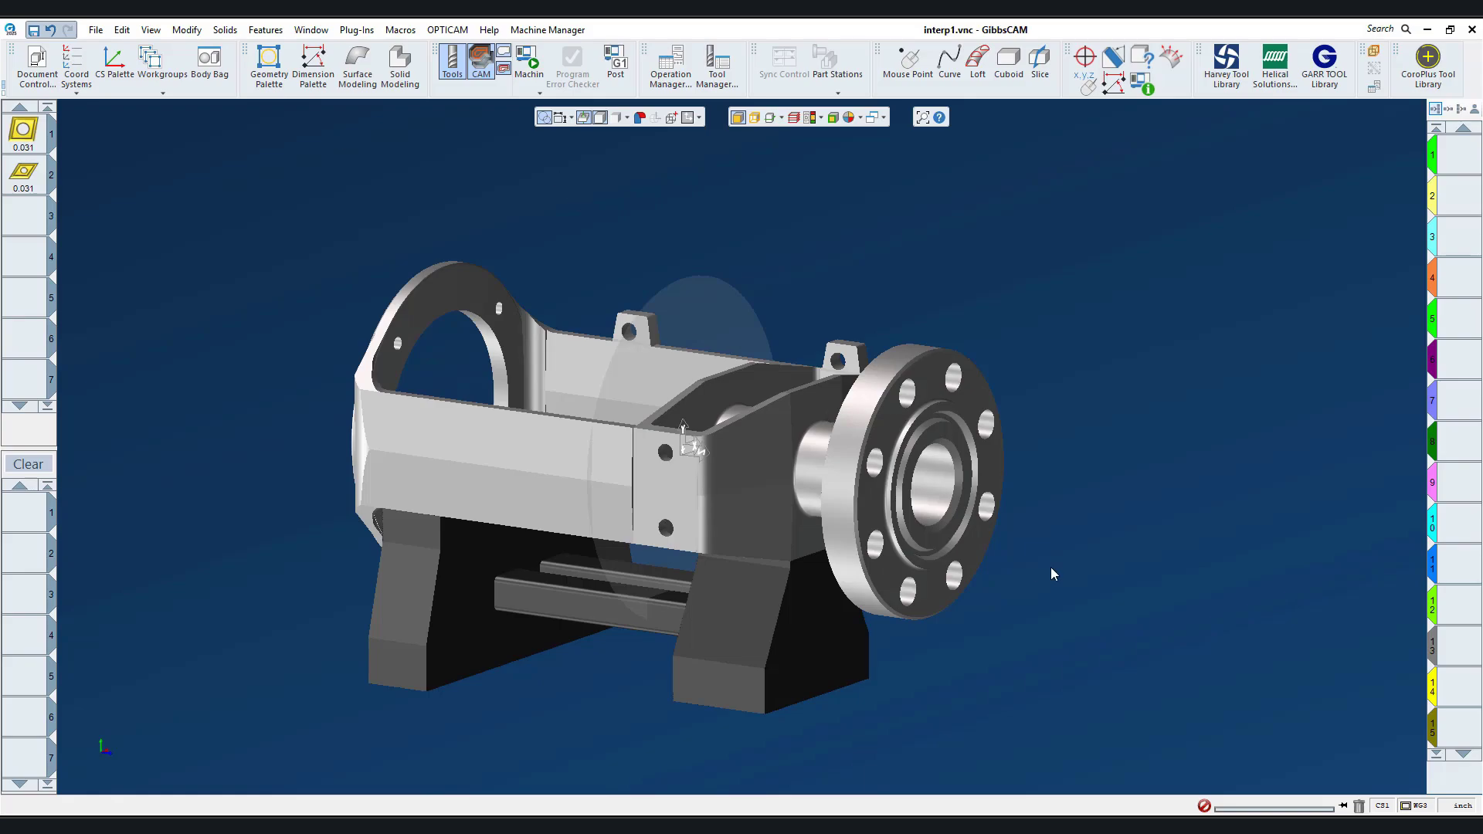
Select the flange front and inner ring faces and activate the YZ plane - turn coordinate system (CS 2)
{"action": "left_click", "coordinate": [897, 431]}
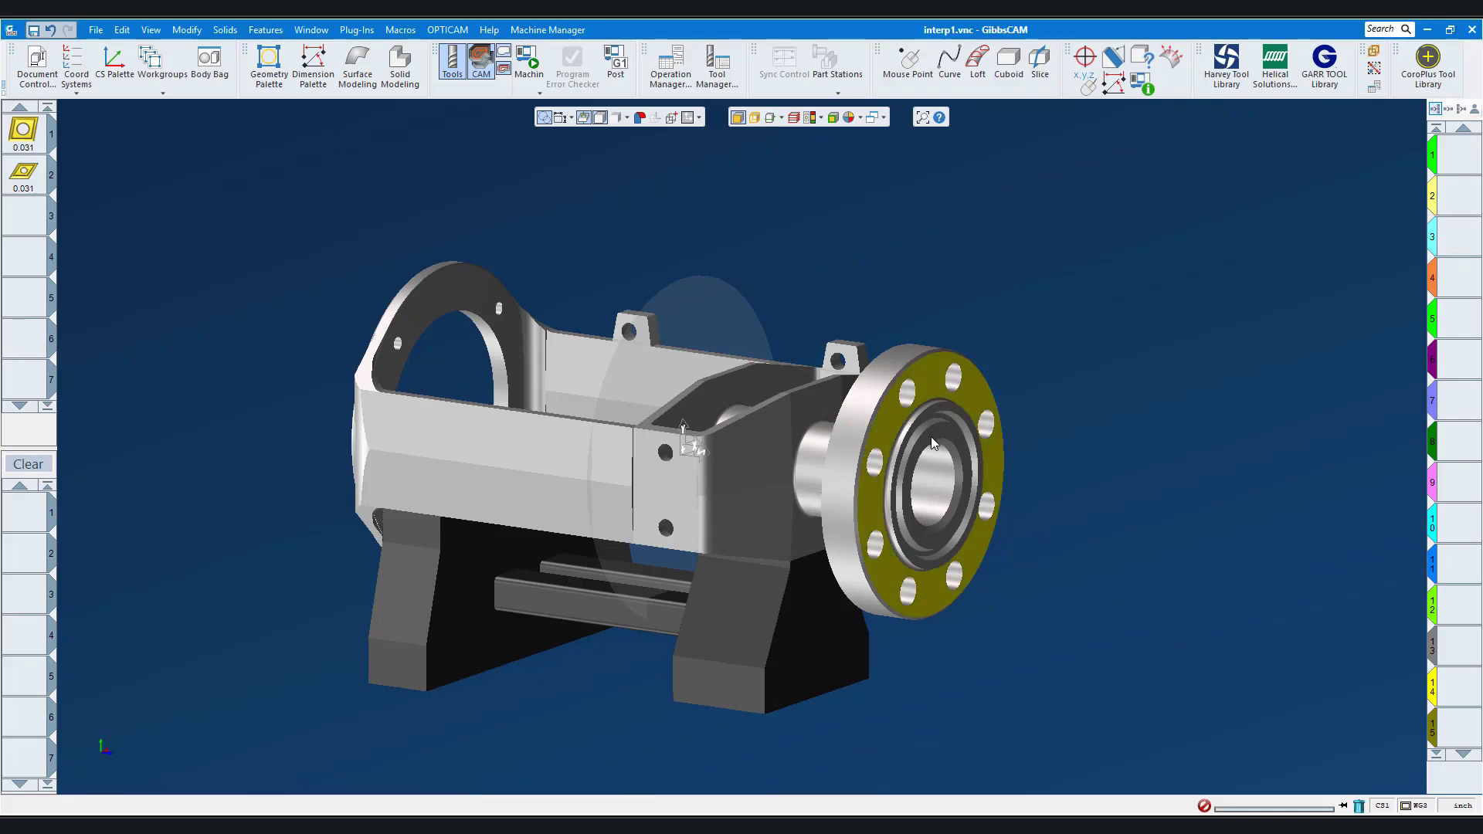
{"action": "left_click", "coordinate": [930, 435], "text": "shift"}
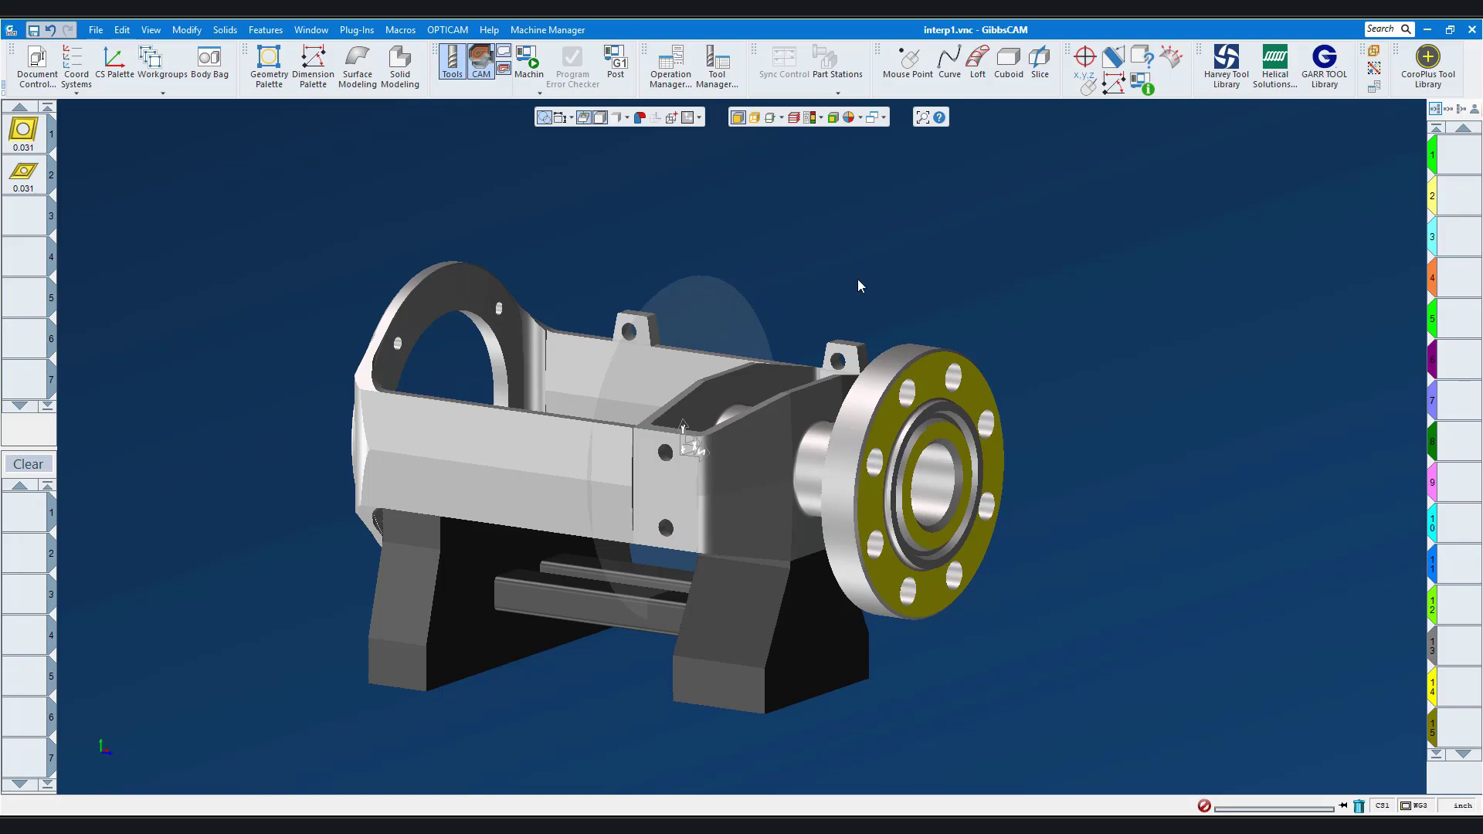
{"action": "left_click", "coordinate": [76, 63]}
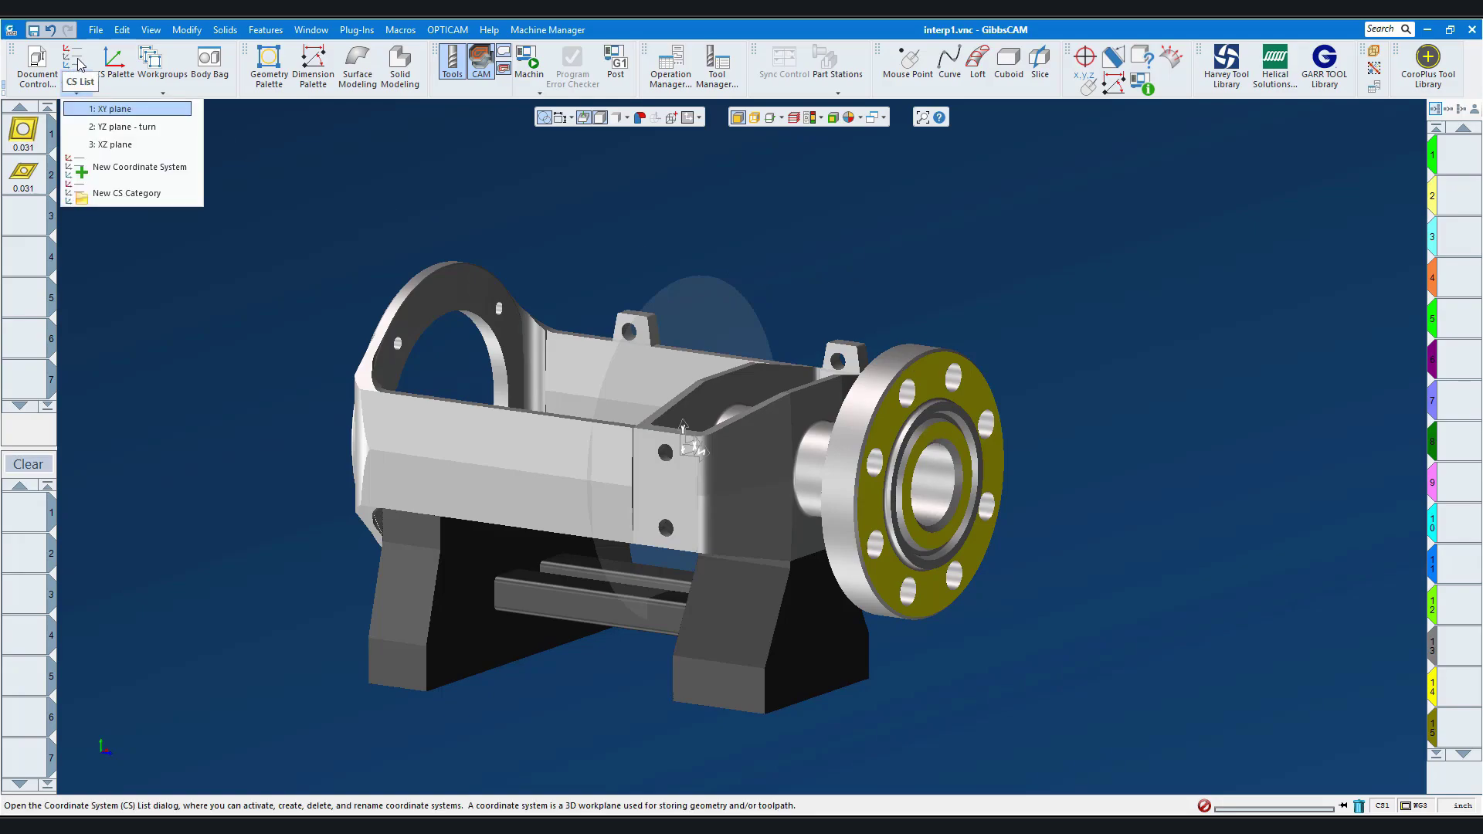
{"action": "left_click", "coordinate": [128, 109]}
{"action": "left_click", "coordinate": [224, 193]}
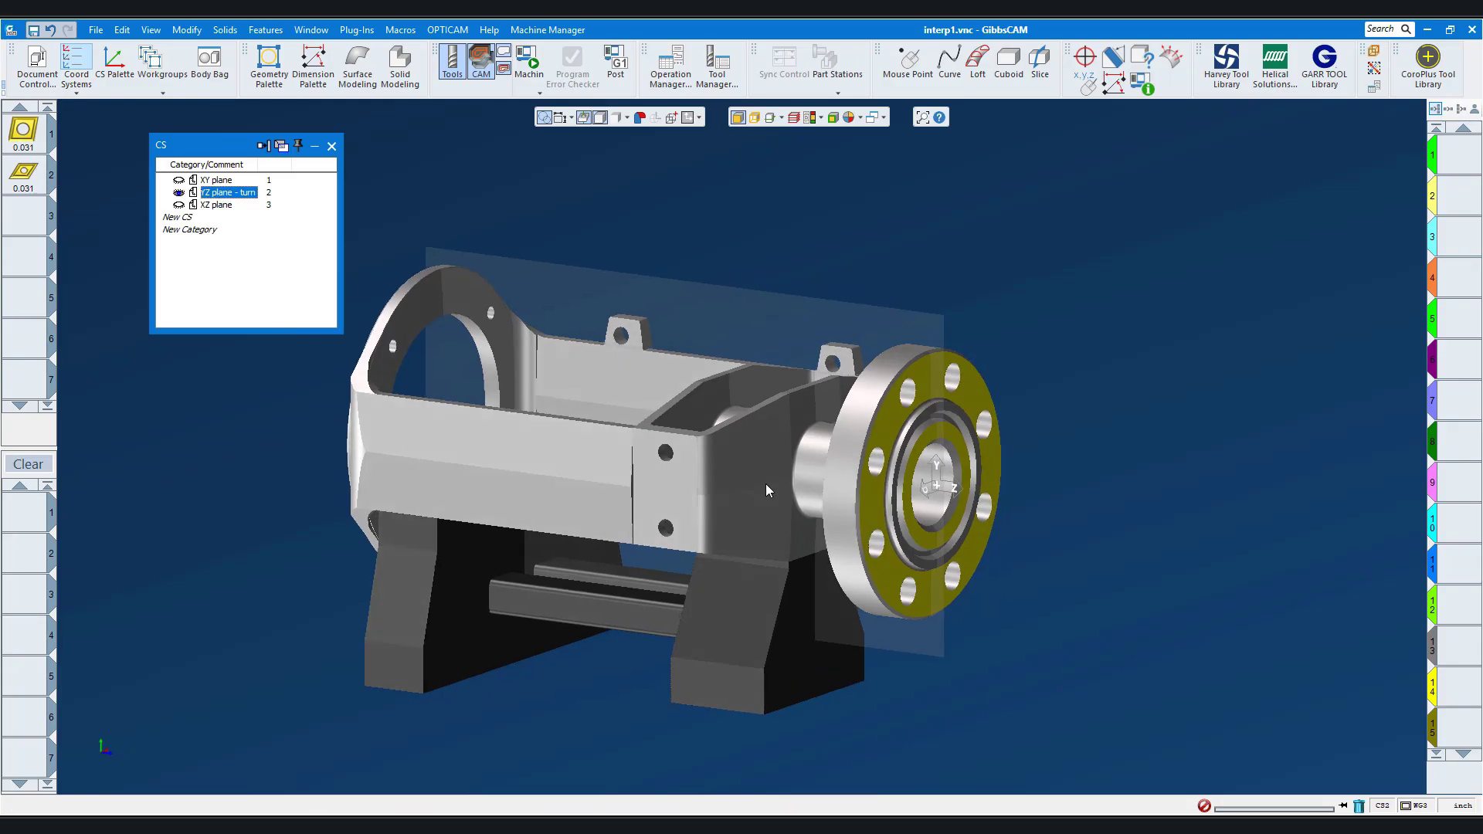
{"action": "left_click_drag", "start_coordinate": [795, 357], "coordinate": [1143, 642]}
{"action": "middle_click_drag", "start_coordinate": [1058, 605], "coordinate": [1032, 705]}
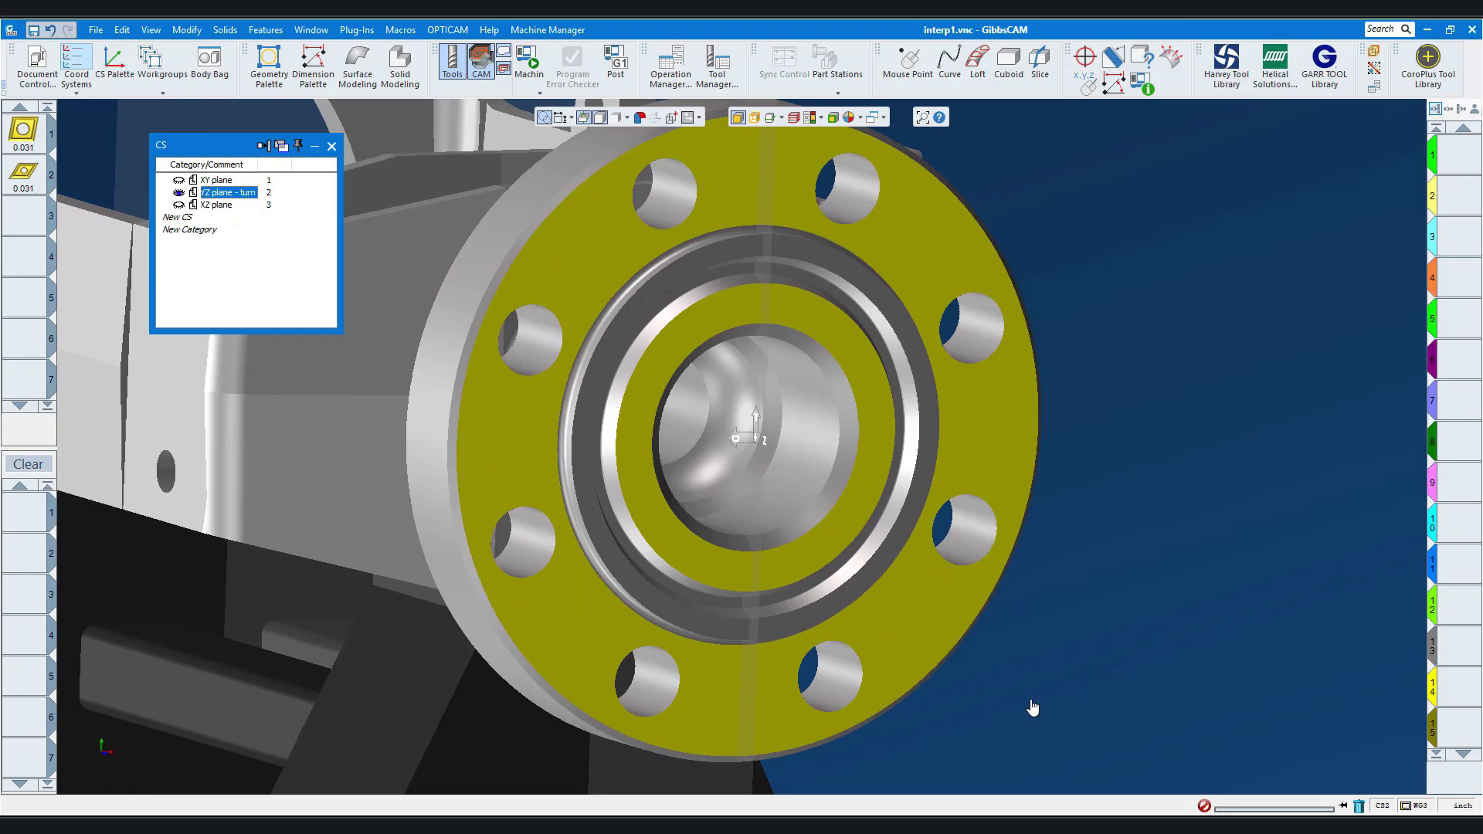
{"action": "scroll", "coordinate": [1033, 707], "scroll_direction": "down", "scroll_amount": 3}
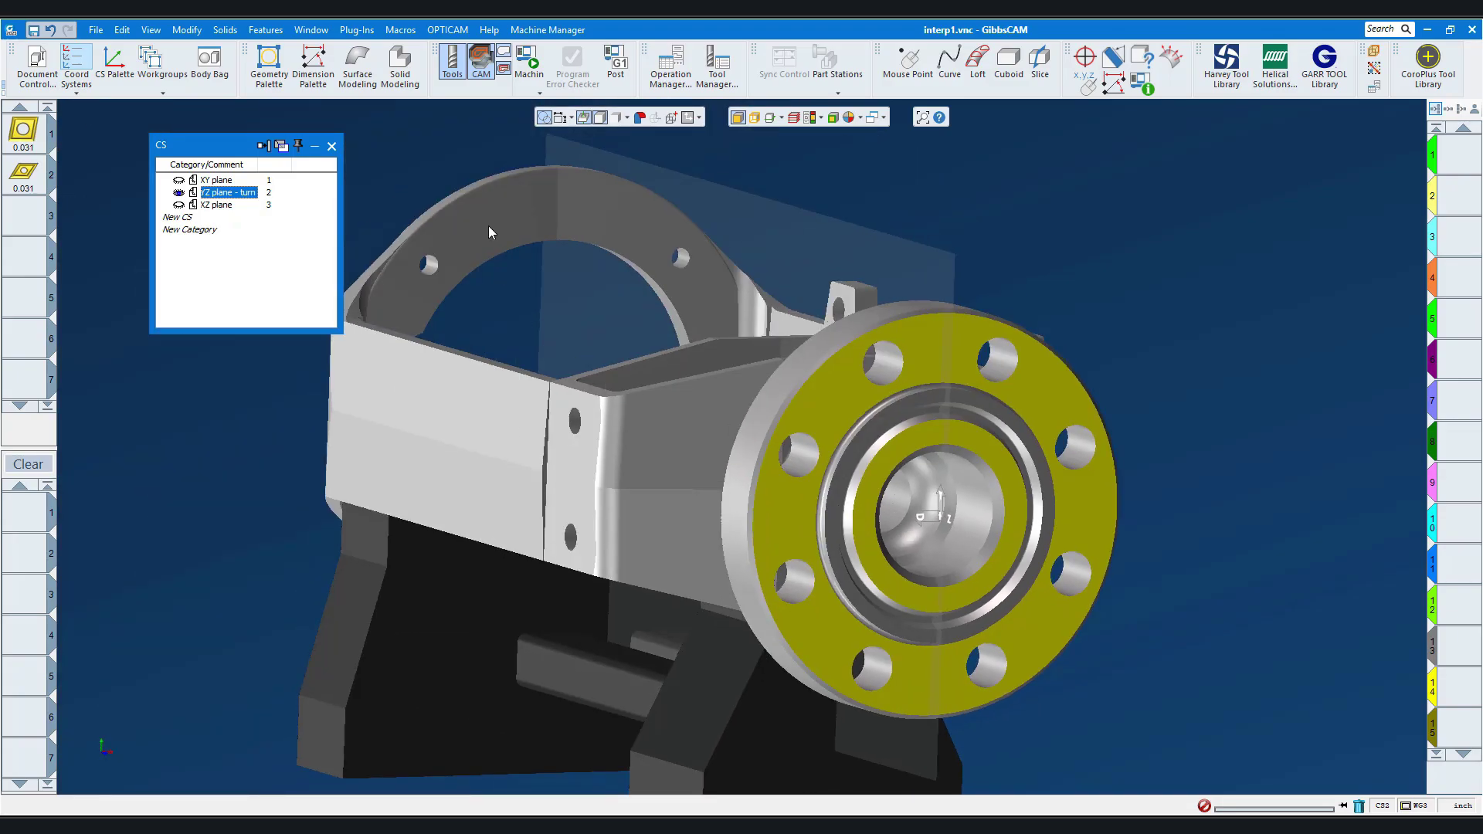
{"action": "left_click", "coordinate": [331, 146]}
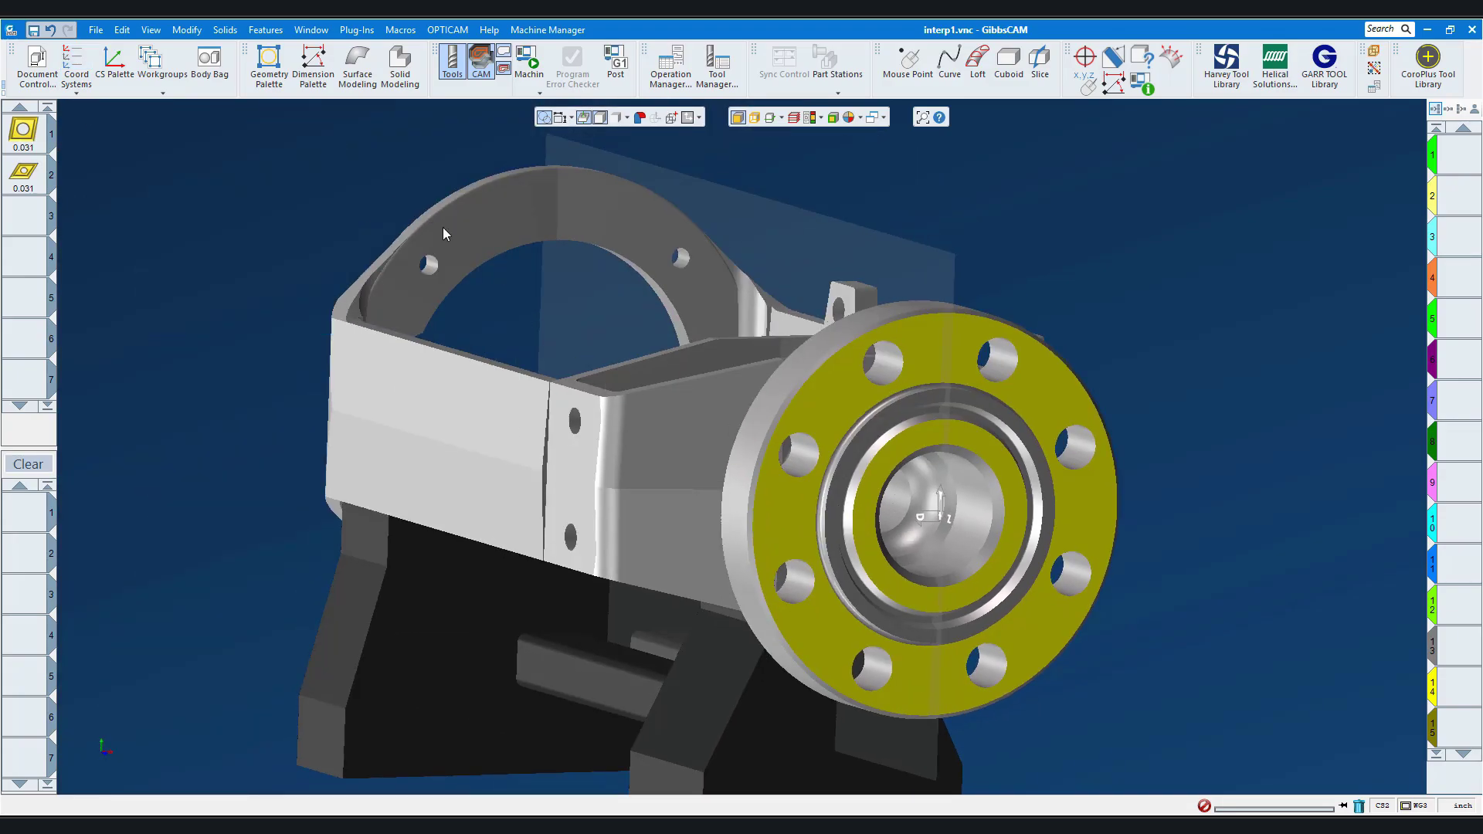
{"action": "middle_click_drag", "start_coordinate": [351, 384], "coordinate": [540, 336]}
Extract the flange's section profile as geometry and hide the section view
{"action": "left_click", "coordinate": [827, 164]}
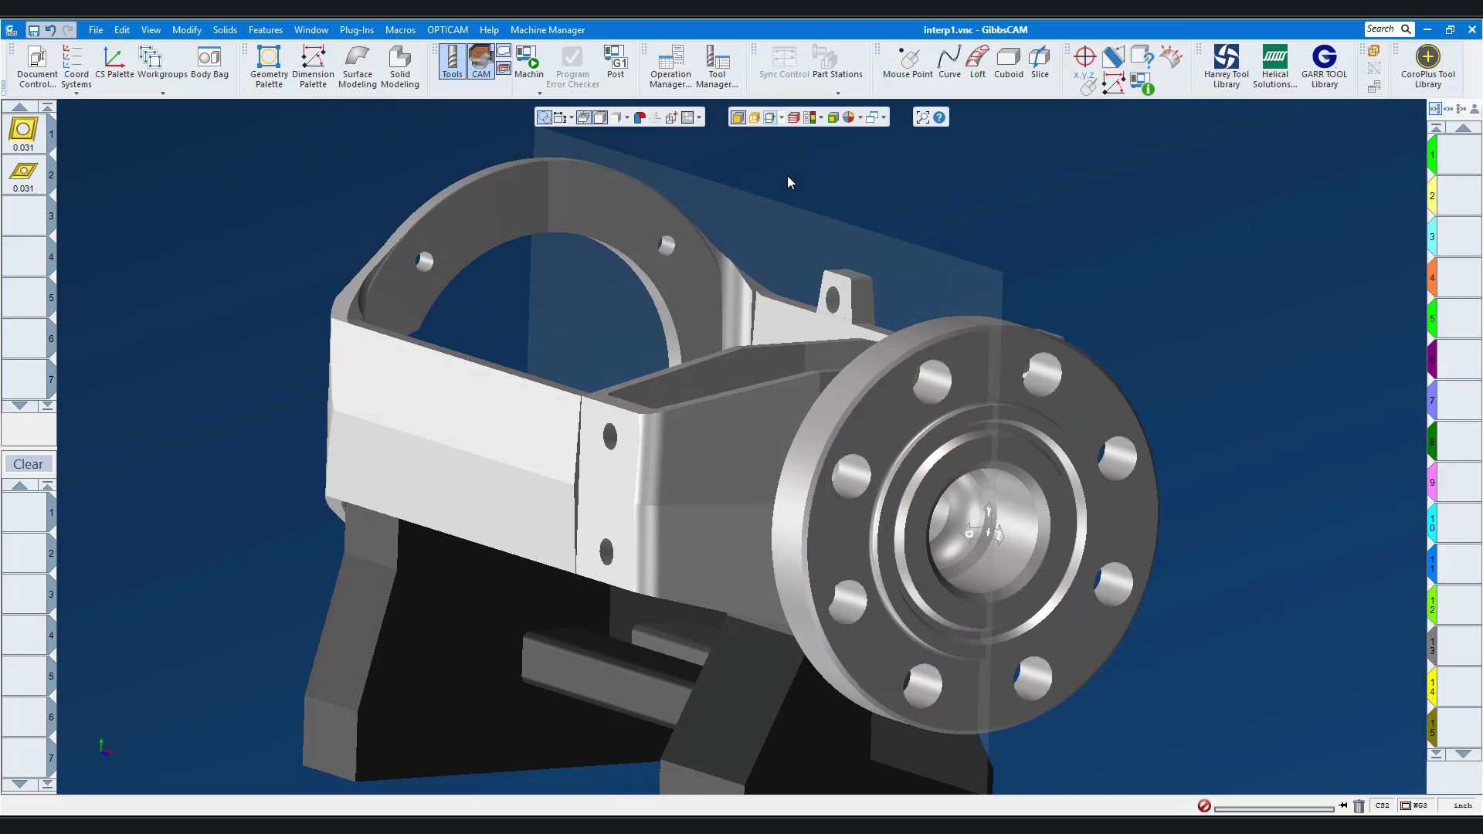
{"action": "left_click", "coordinate": [809, 398]}
{"action": "right_click", "coordinate": [811, 402]}
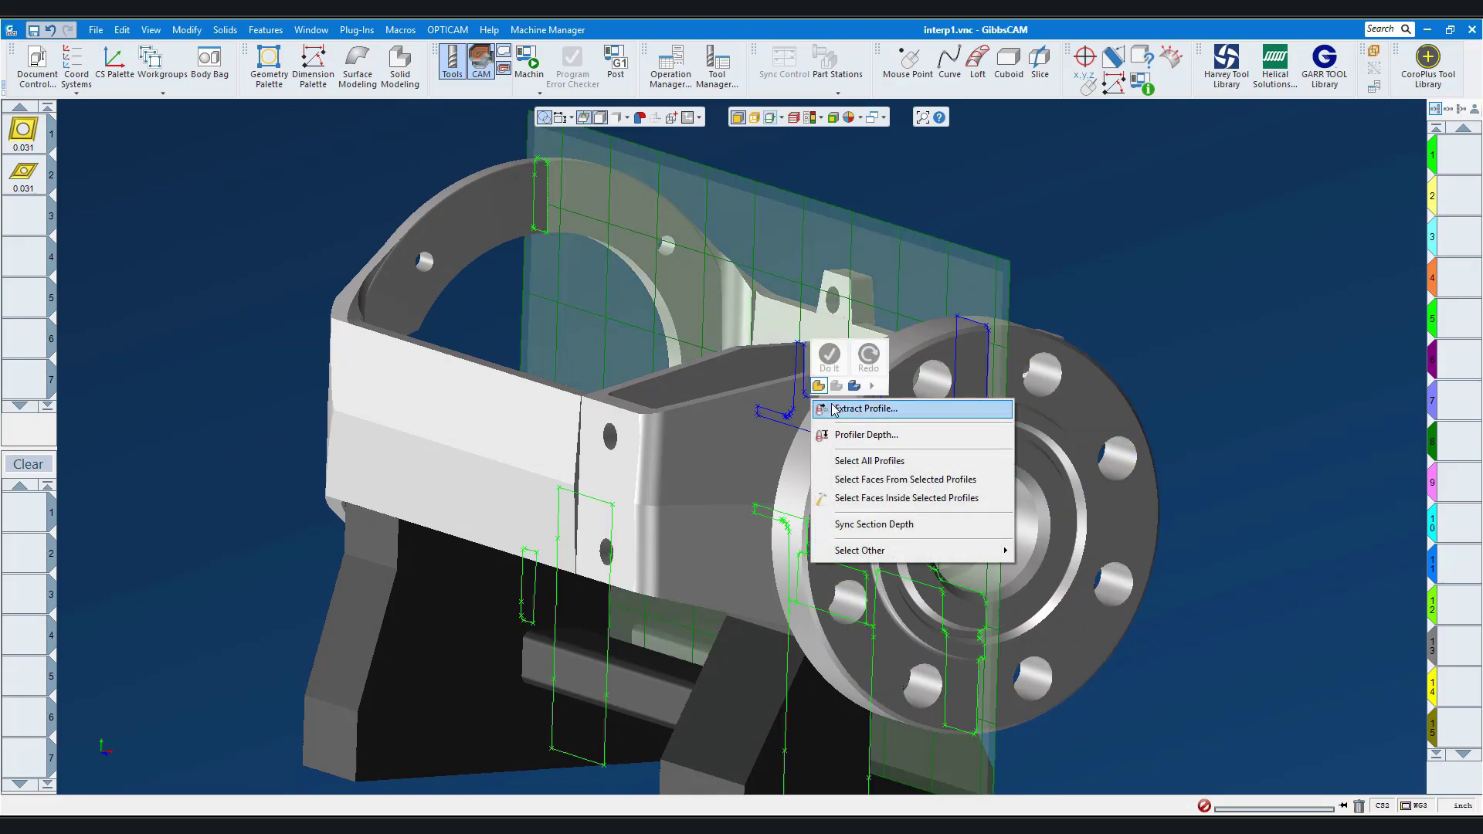
{"action": "left_click", "coordinate": [834, 409]}
{"action": "left_click", "coordinate": [760, 206]}
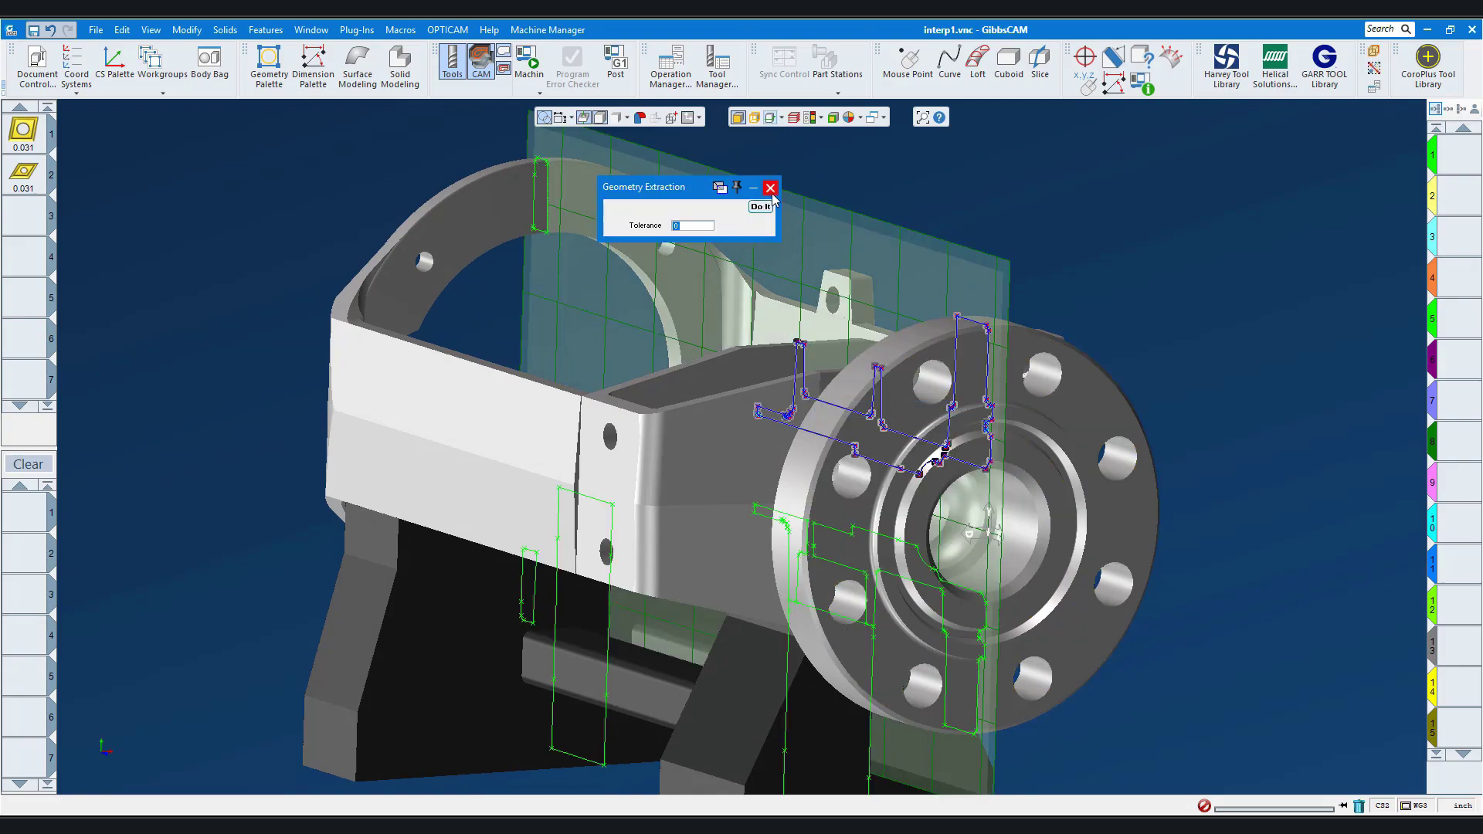
{"action": "left_click", "coordinate": [770, 189]}
{"action": "left_click", "coordinate": [778, 161]}
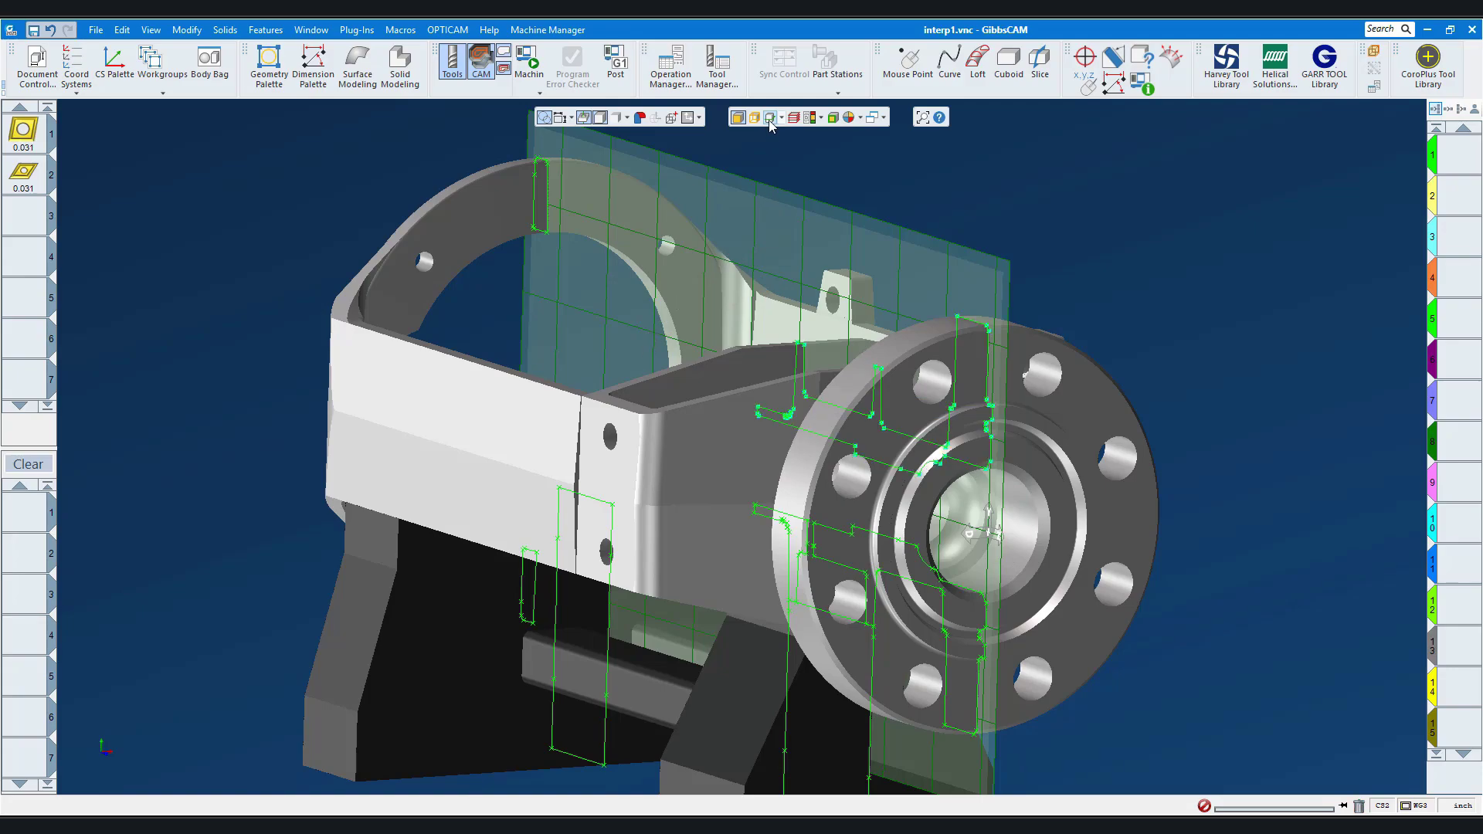
{"action": "left_click", "coordinate": [770, 118]}
Inspect tool 1's definition, then place tool 1 in process slot 1
{"action": "double_click", "coordinate": [21, 135]}
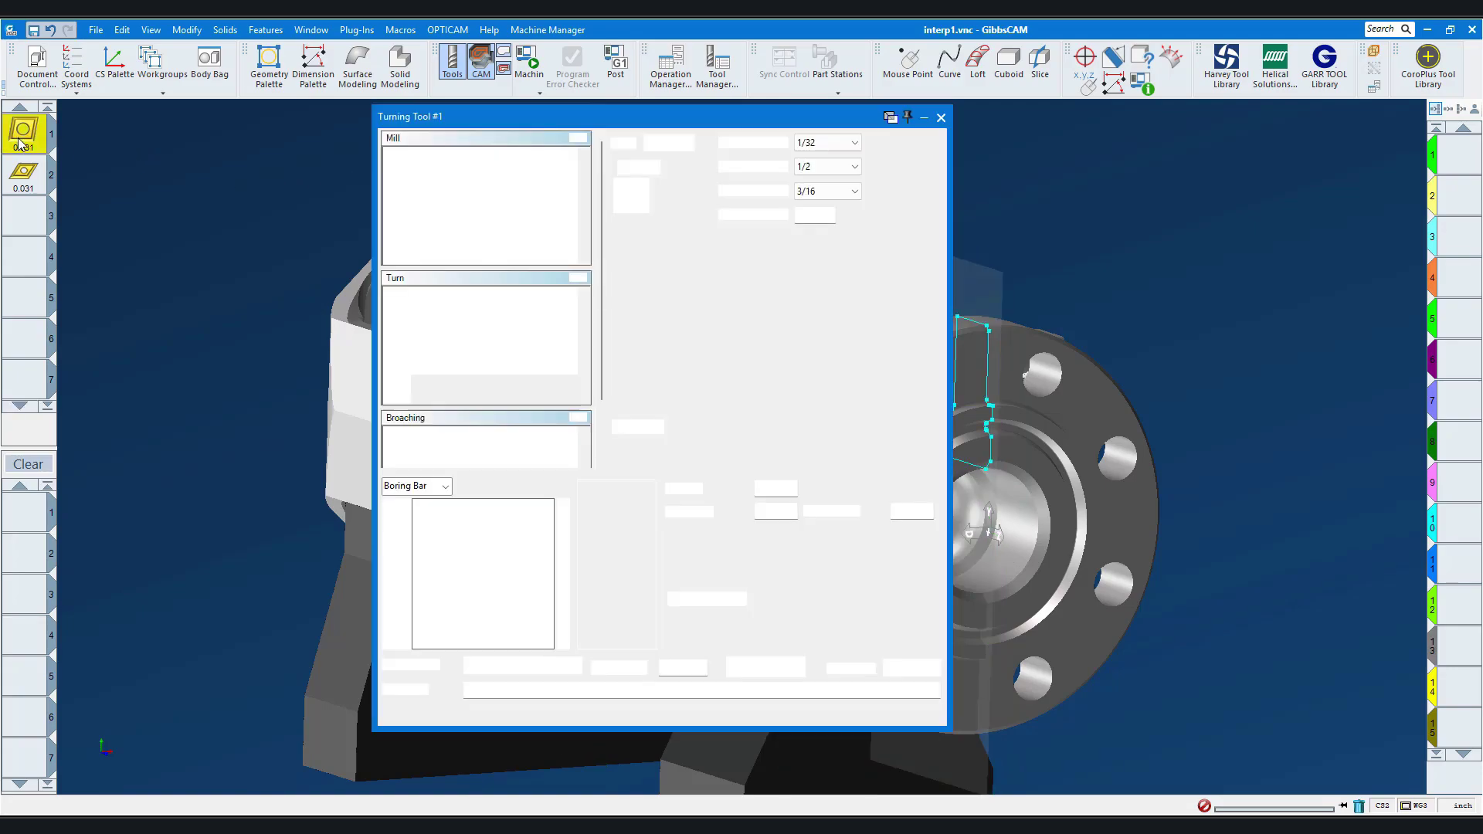
{"action": "left_click_drag", "start_coordinate": [478, 628], "coordinate": [509, 653]}
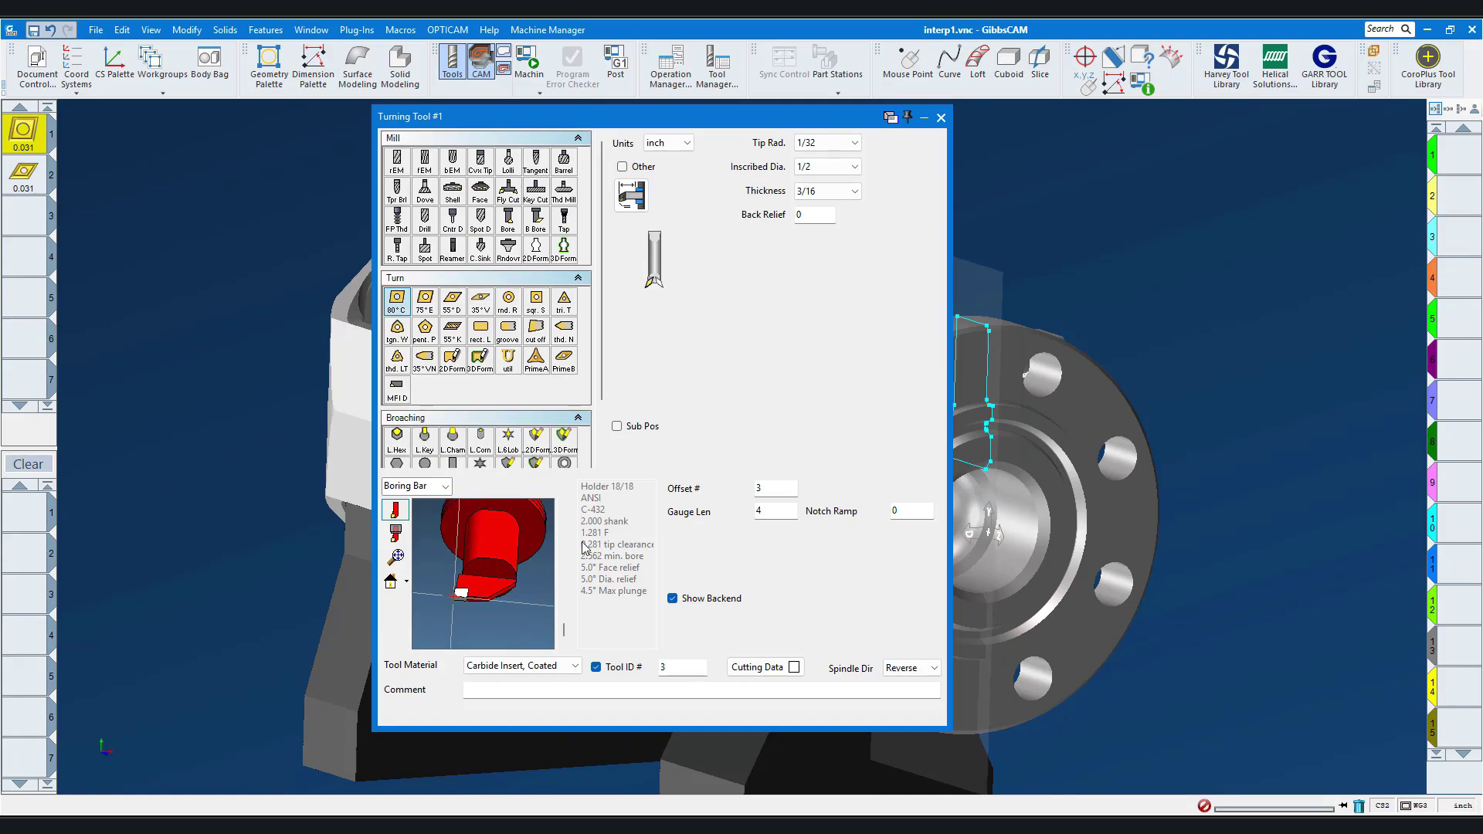
{"action": "left_click", "coordinate": [941, 118]}
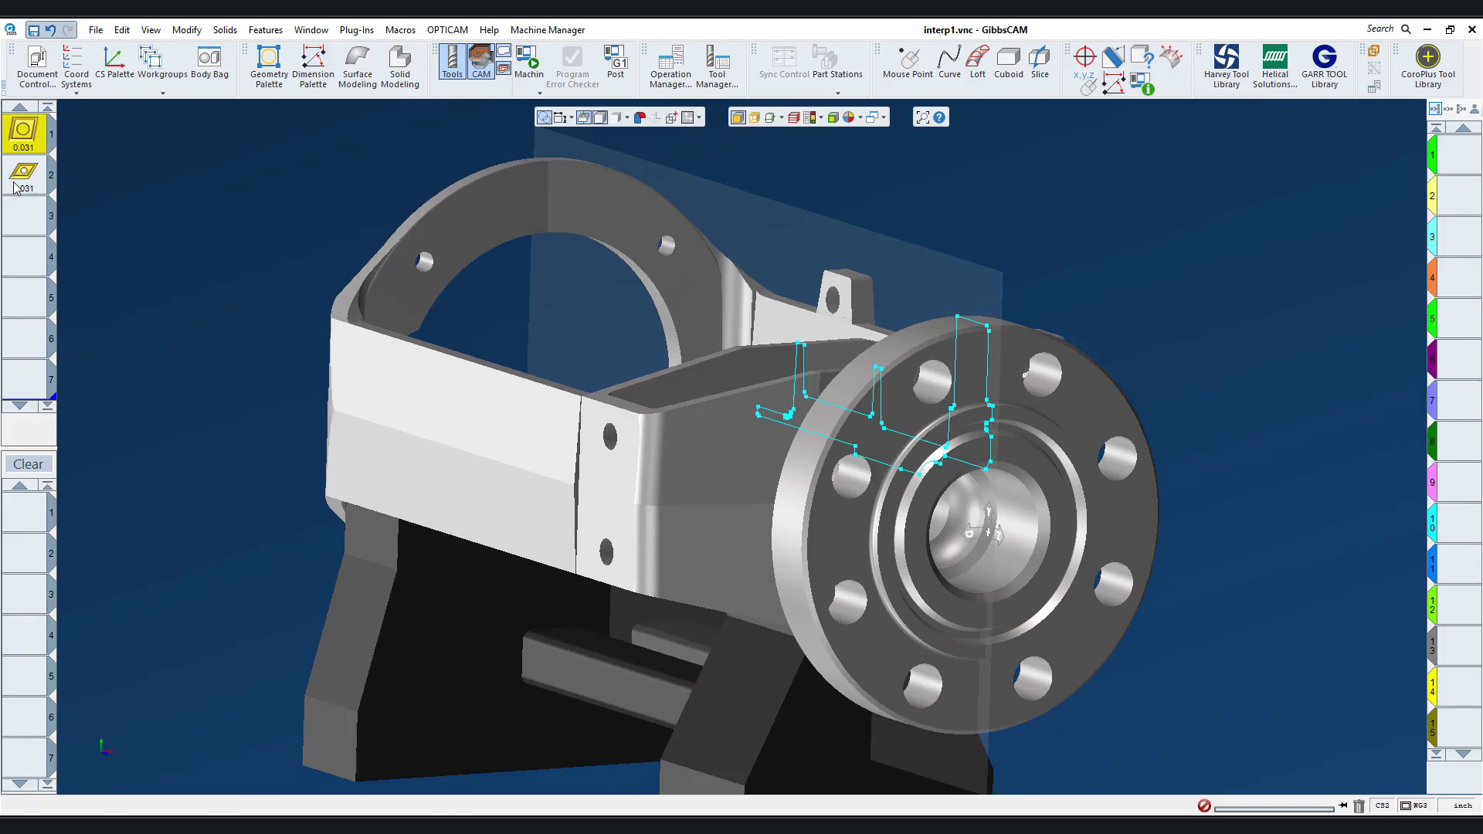
{"action": "left_click_drag", "start_coordinate": [29, 137], "coordinate": [32, 524]}
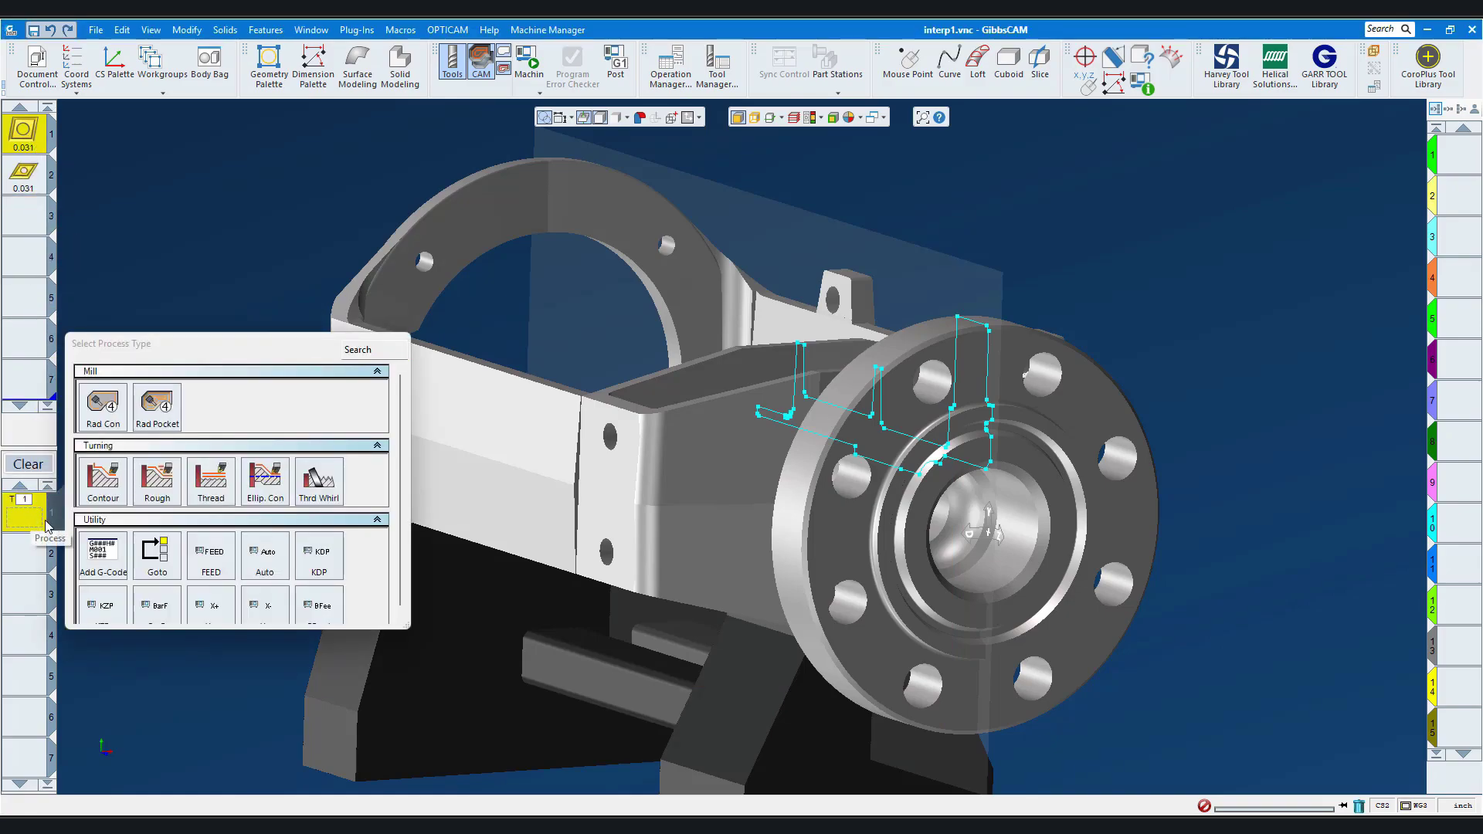
Choose a Rough process for tool 1 and review its Rotate settings
{"action": "left_click", "coordinate": [156, 479]}
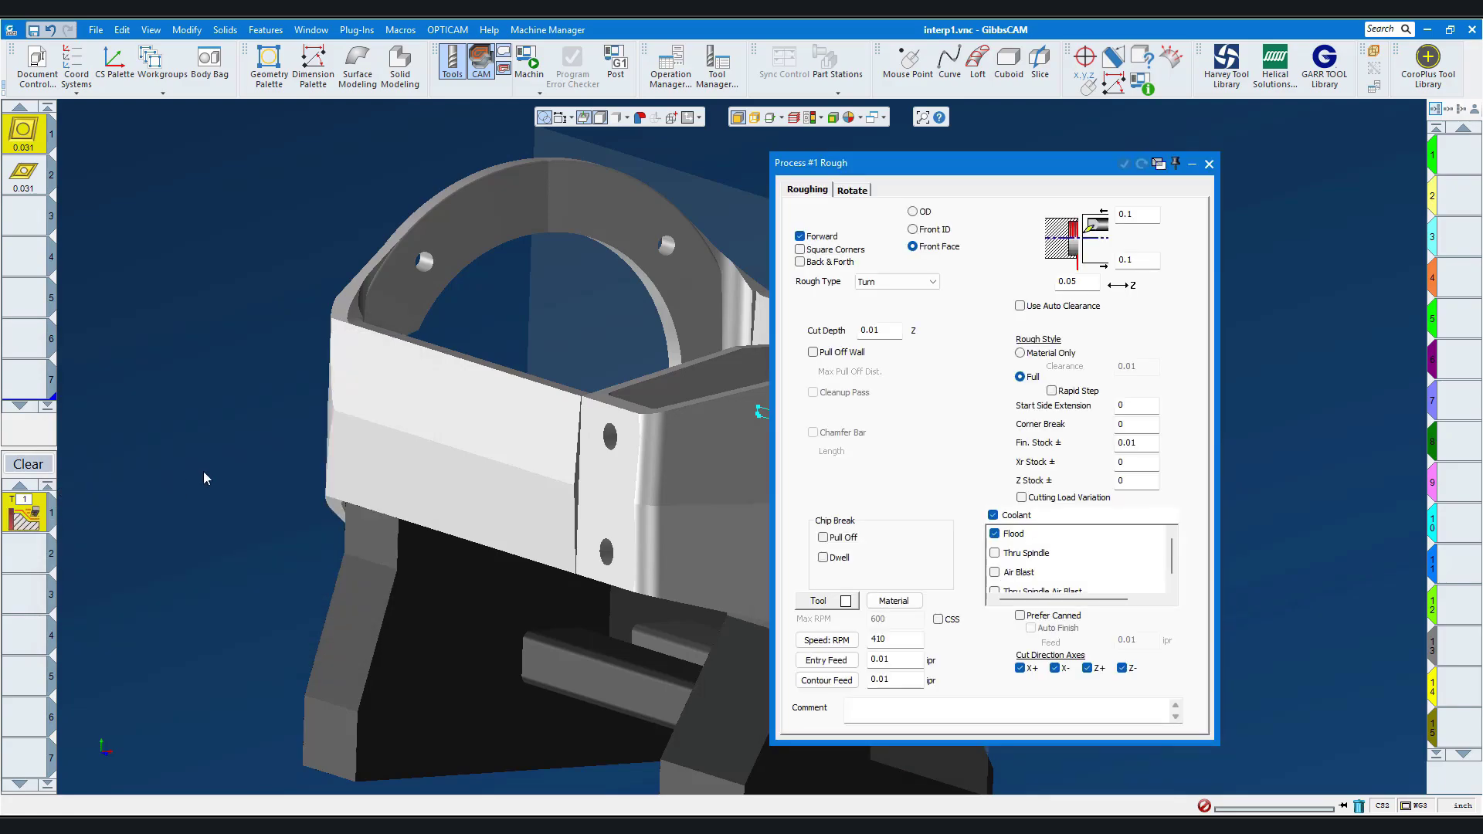
{"action": "left_click_drag", "start_coordinate": [902, 170], "coordinate": [1091, 138]}
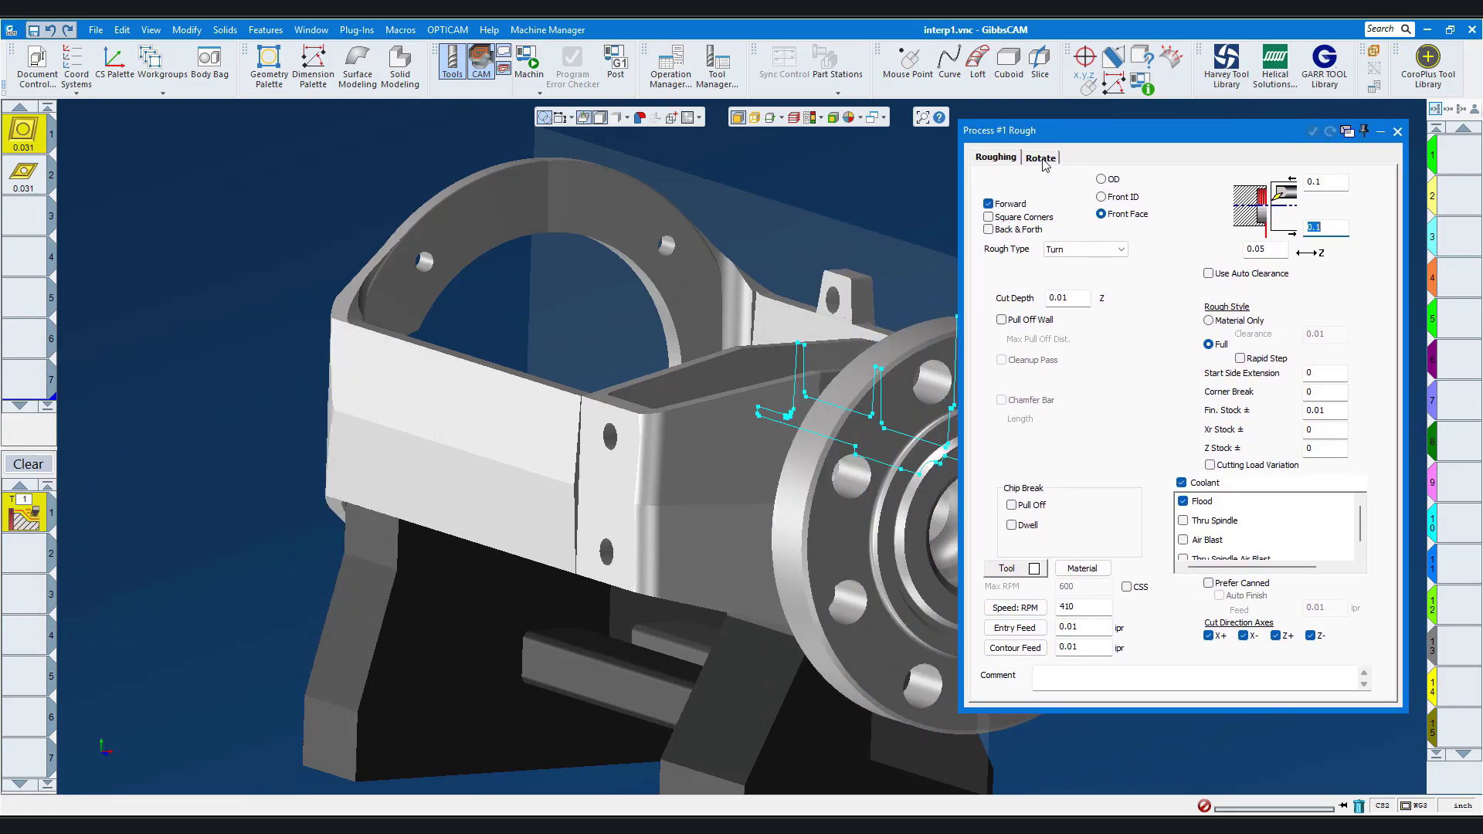
{"action": "left_click", "coordinate": [1042, 158]}
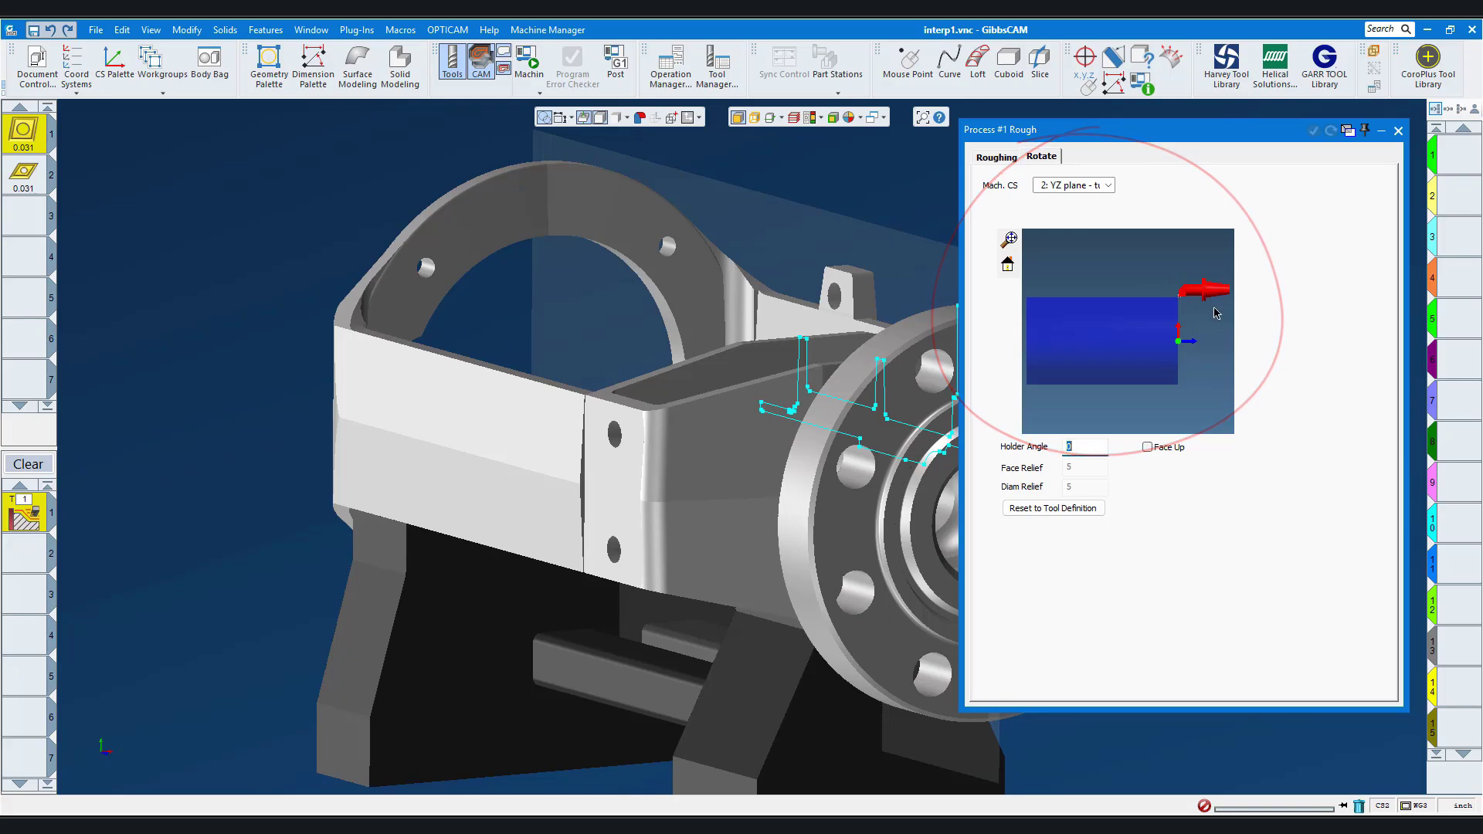
{"action": "left_click", "coordinate": [996, 157]}
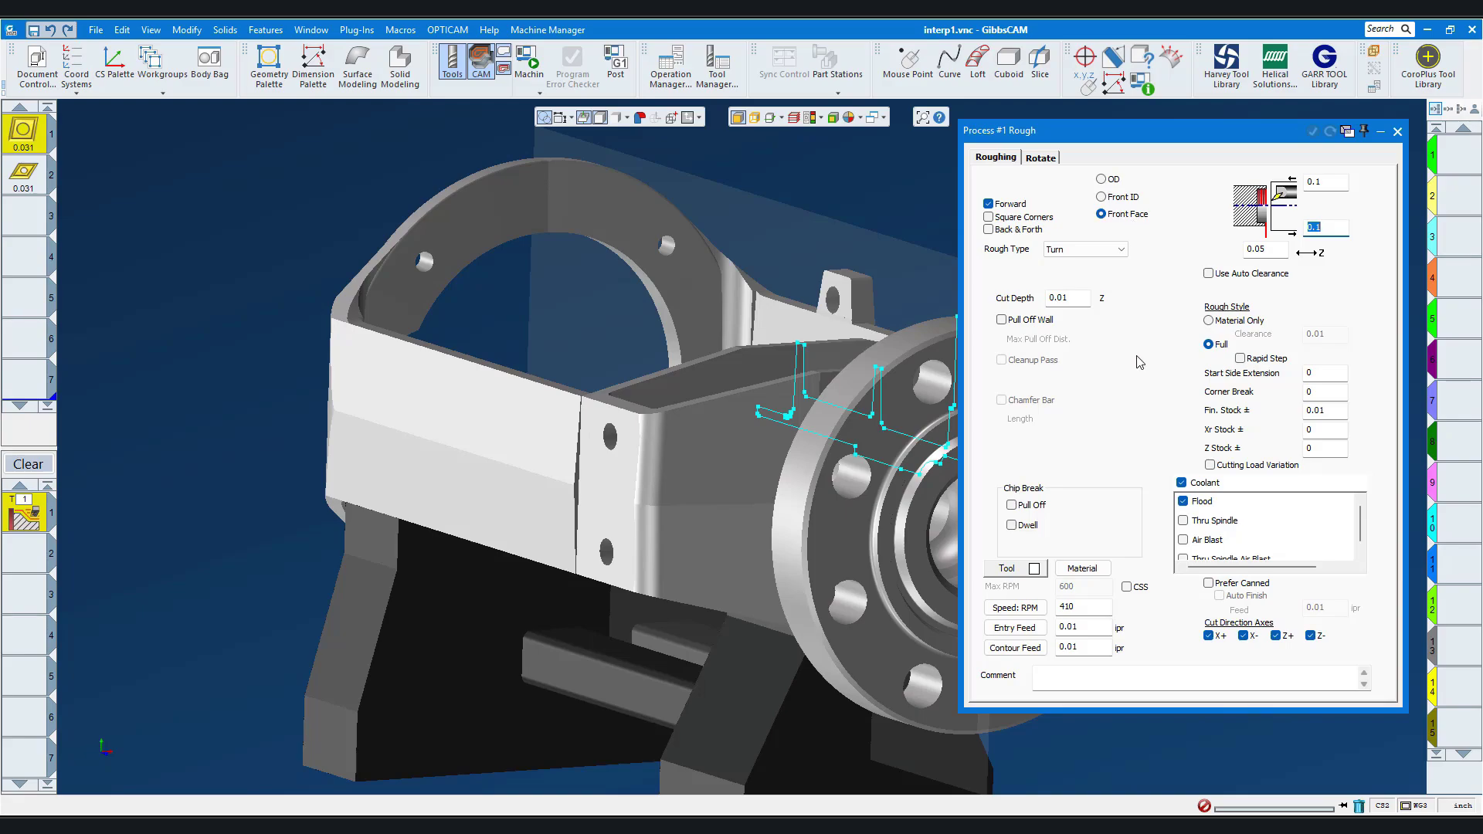
Set the Front Face rough cut depth to 0.1 and entry and contour feeds to 0.1 ipr
{"action": "left_click_drag", "start_coordinate": [1059, 298], "coordinate": [1070, 296]}
{"action": "type", "text": "1"}
{"action": "double_click", "coordinate": [1070, 627]}
{"action": "double_click", "coordinate": [1072, 645]}
Place the casting body from Body Bag over the flange and compare it in front view
{"action": "left_click", "coordinate": [210, 60]}
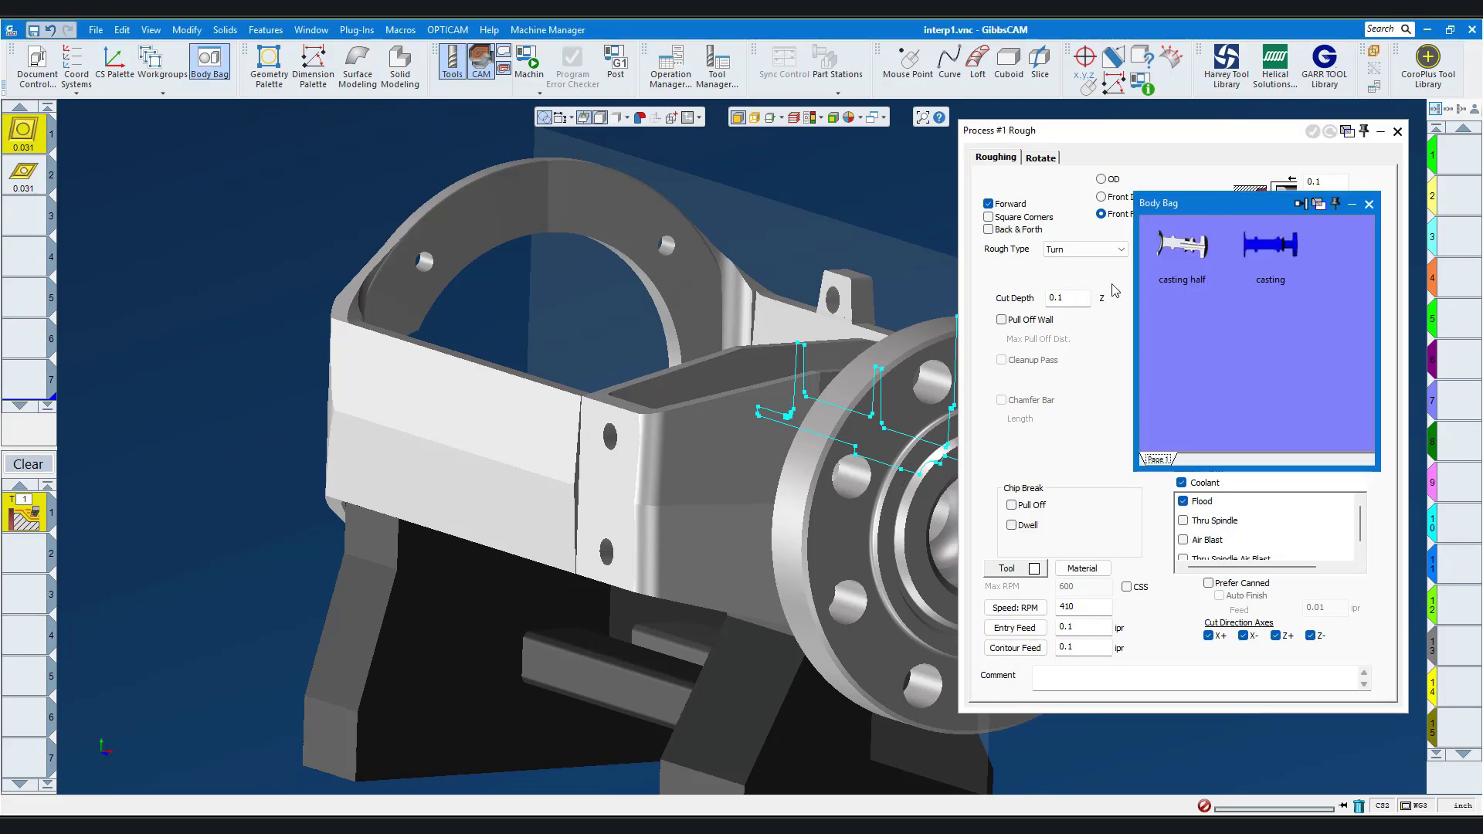
{"action": "left_click_drag", "start_coordinate": [1270, 244], "coordinate": [699, 445]}
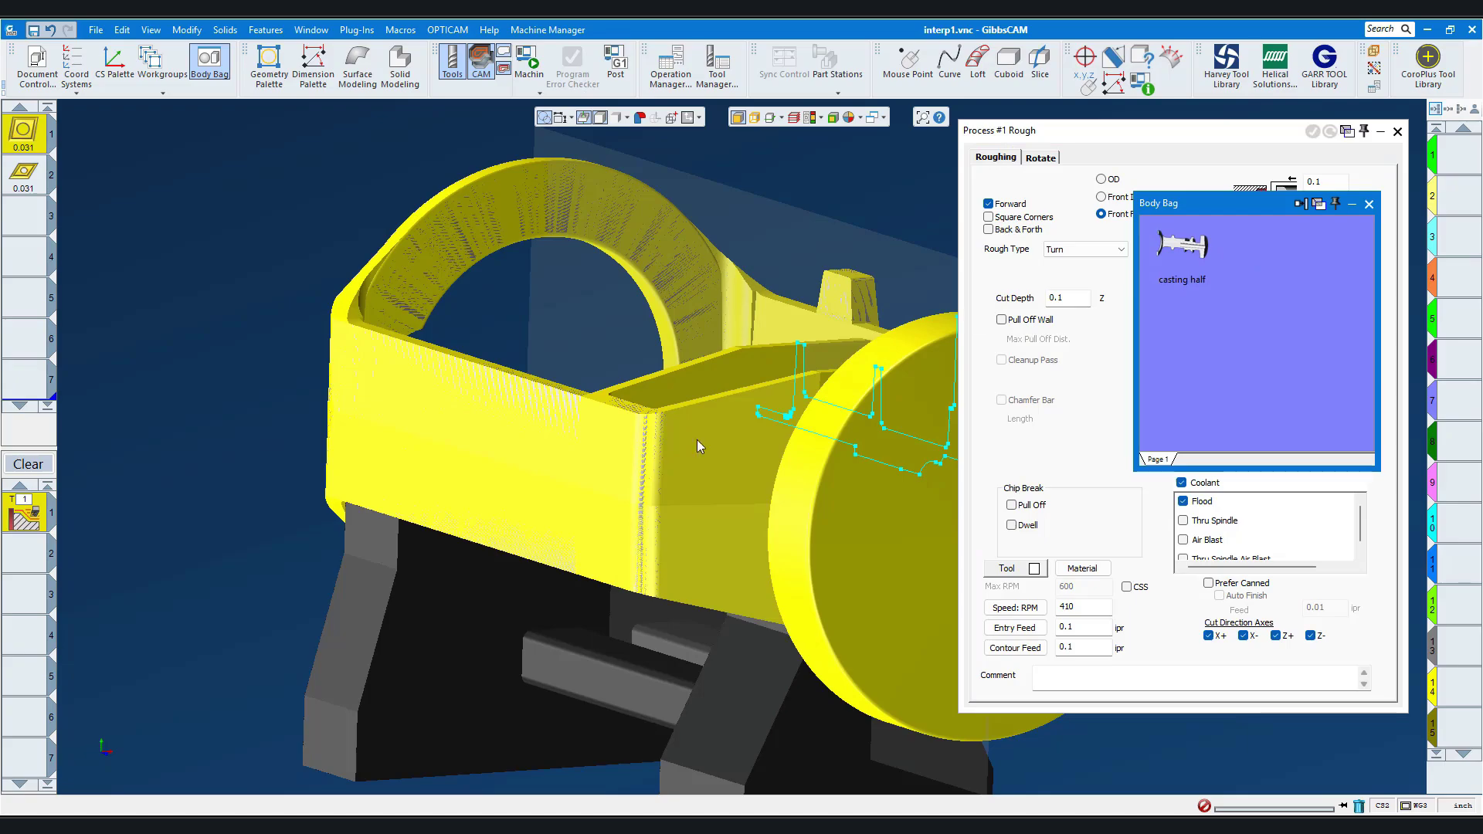
{"action": "left_click", "coordinate": [108, 729]}
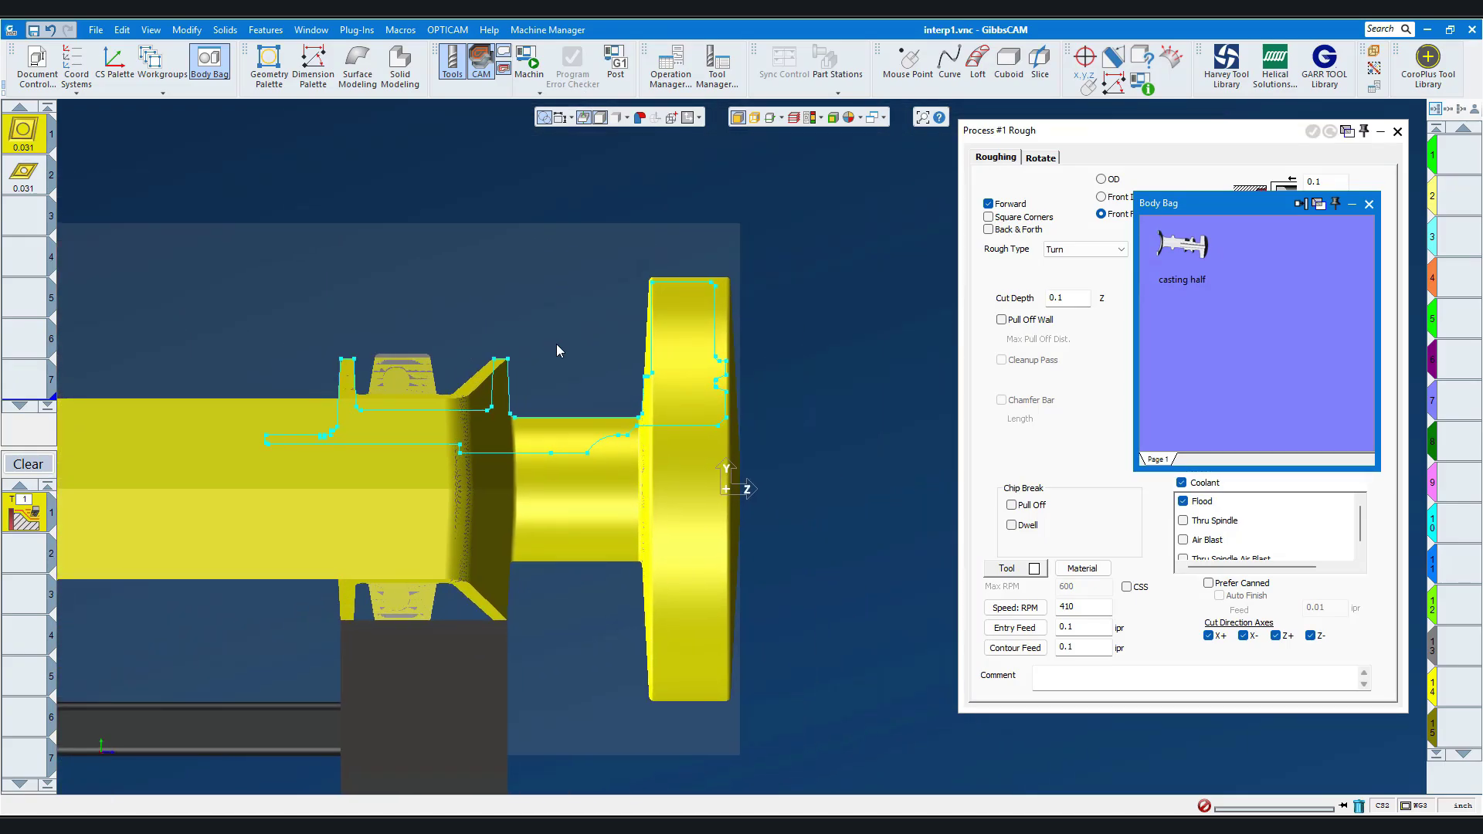
{"action": "left_click_drag", "start_coordinate": [561, 346], "coordinate": [950, 622]}
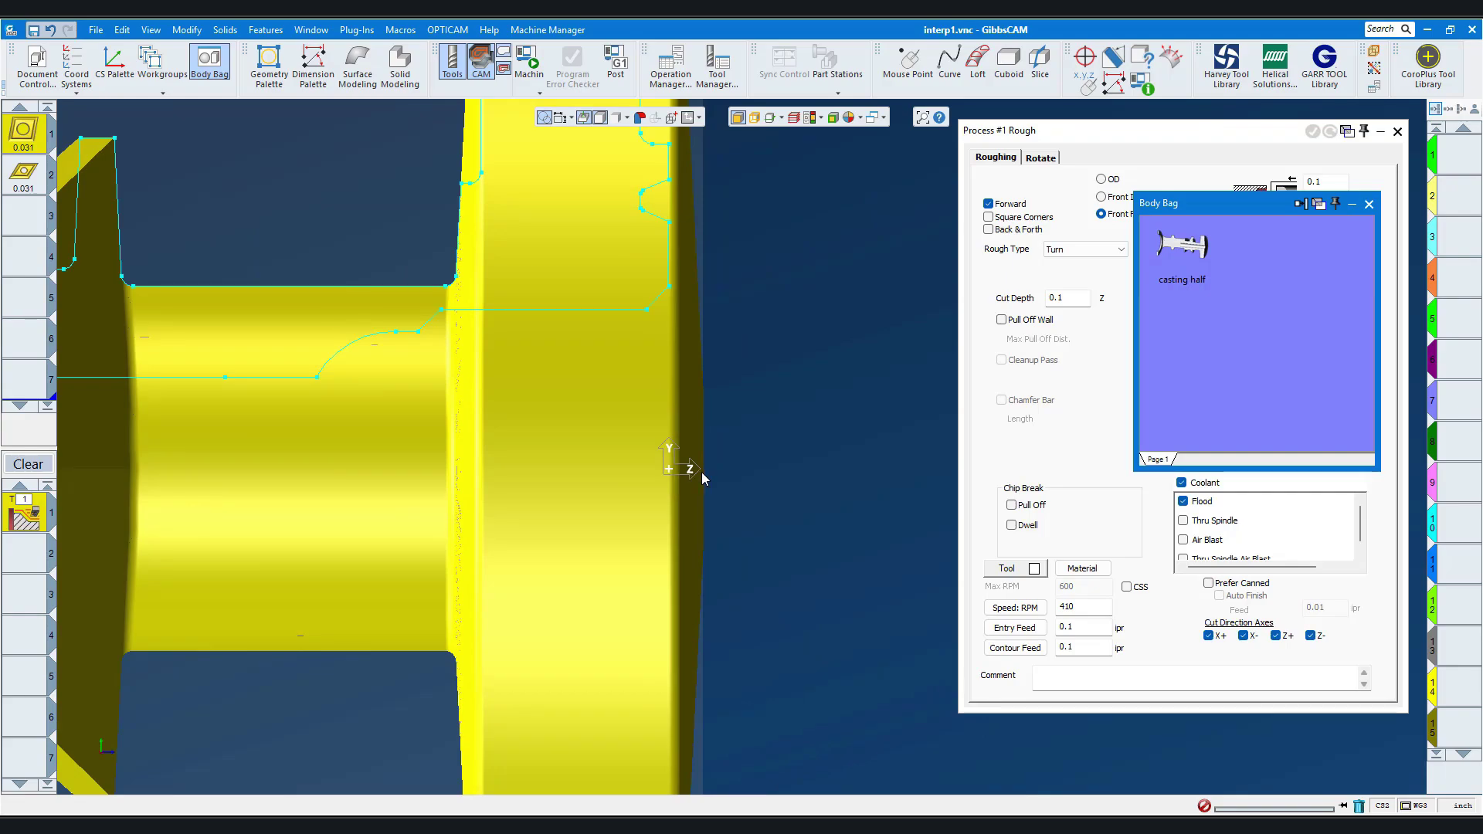
Set the Rough clearances to 0.25, 0.4 and 0.4 with 0.01 finish stock
{"action": "left_click", "coordinate": [1369, 204]}
{"action": "left_click", "coordinate": [1259, 248]}
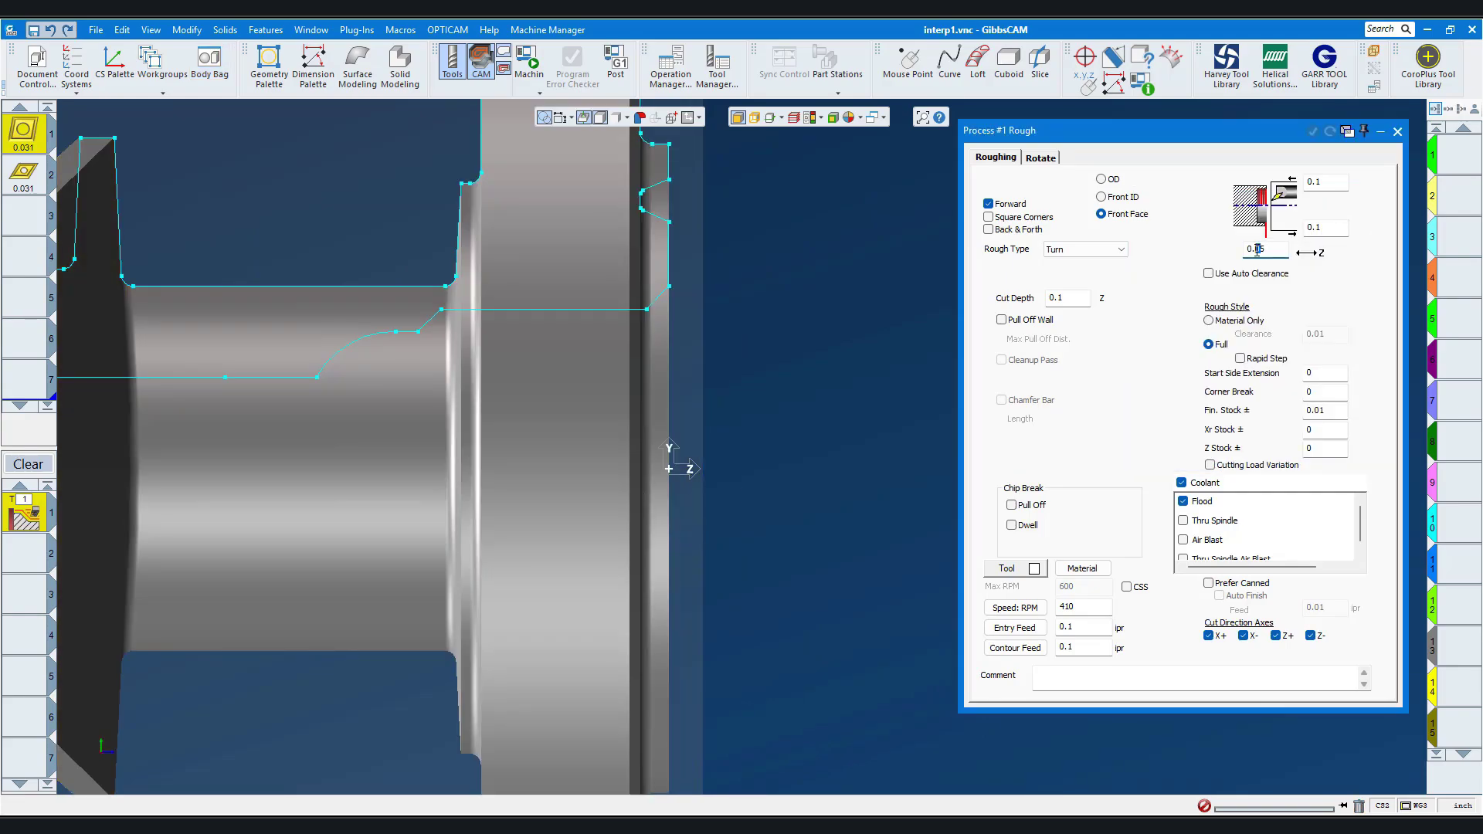
{"action": "type", "text": "2"}
{"action": "left_click", "coordinate": [1331, 179]}
{"action": "left_click", "coordinate": [1331, 230]}
{"action": "type", "text": ".4"}
{"action": "key", "text": "Return"}
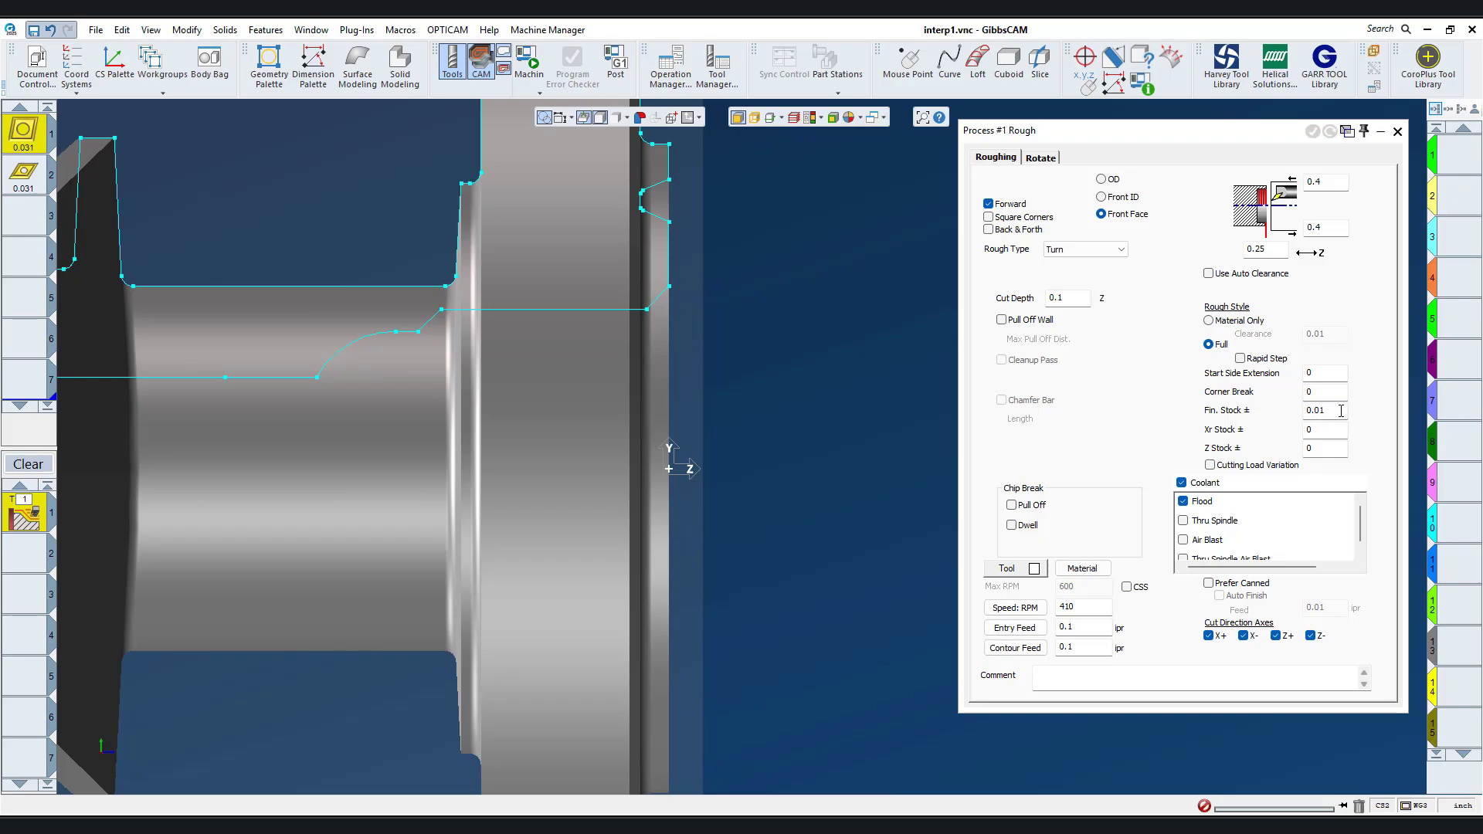
{"action": "left_click_drag", "start_coordinate": [1341, 411], "coordinate": [1299, 411]}
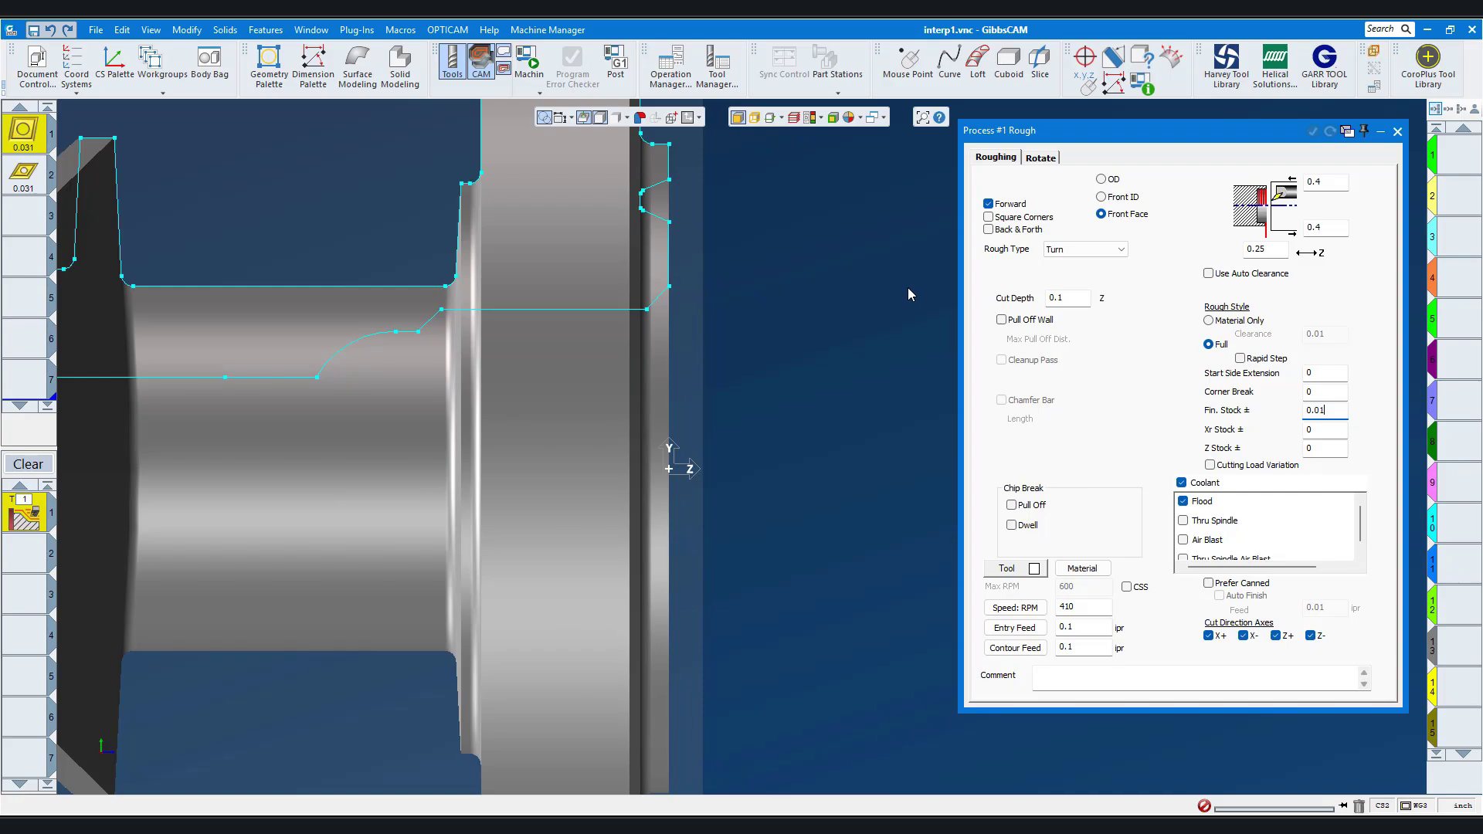
{"action": "middle_click_drag", "start_coordinate": [863, 234], "coordinate": [831, 523]}
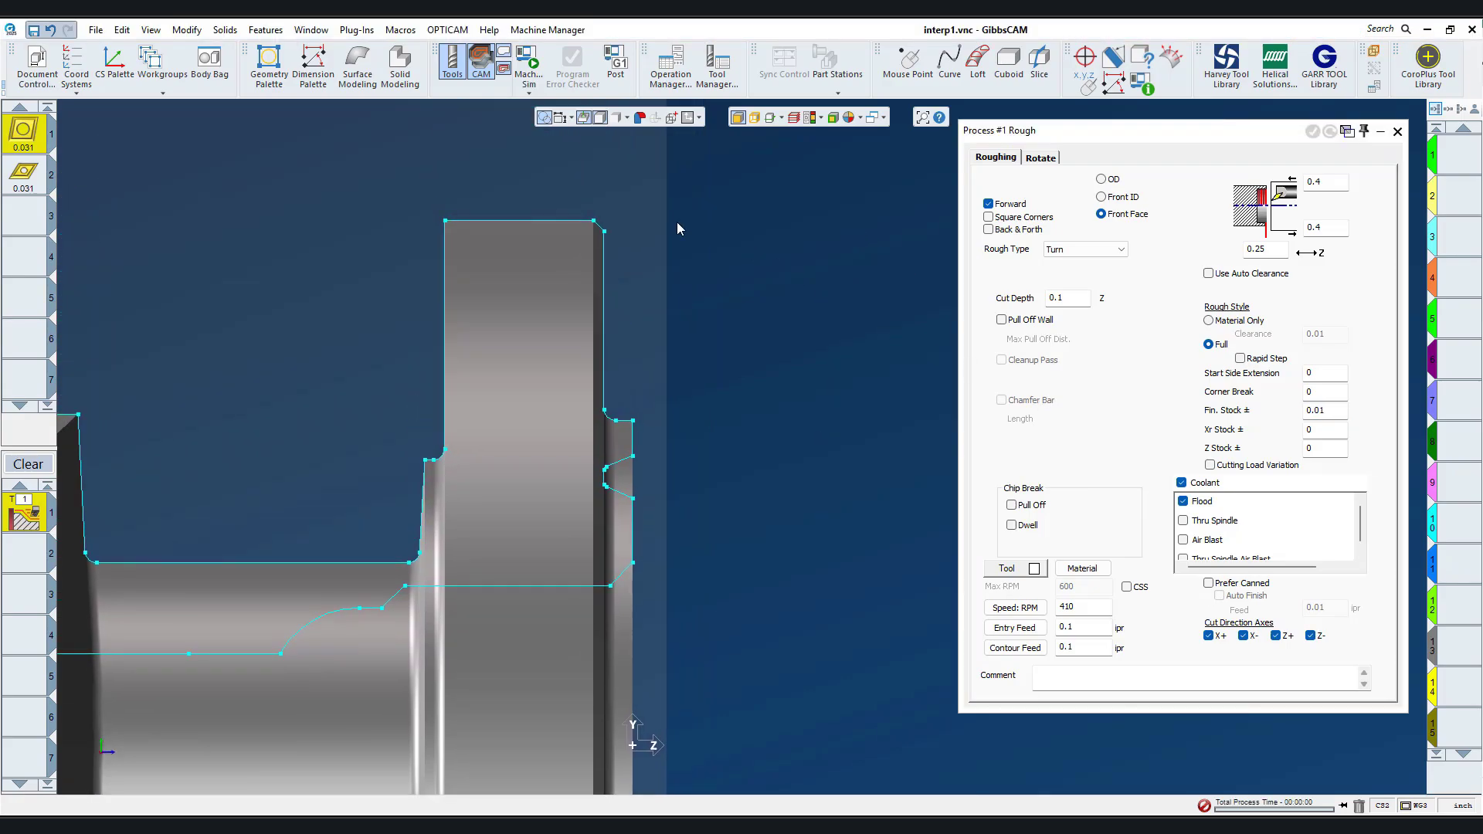
Chain the flange's front-face profile and generate the roughing toolpath
{"action": "left_click", "coordinate": [602, 230]}
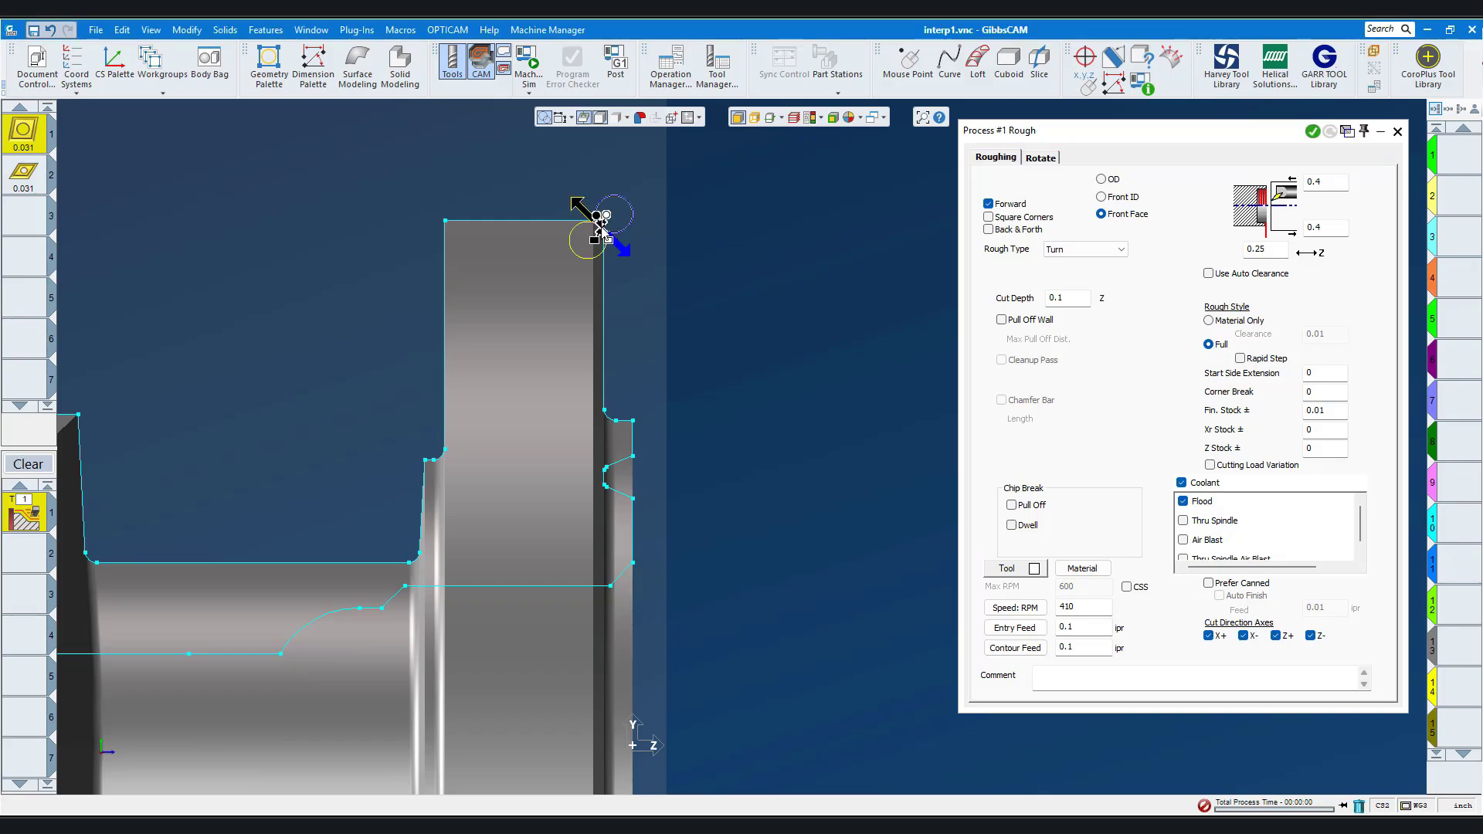
{"action": "left_click", "coordinate": [631, 533]}
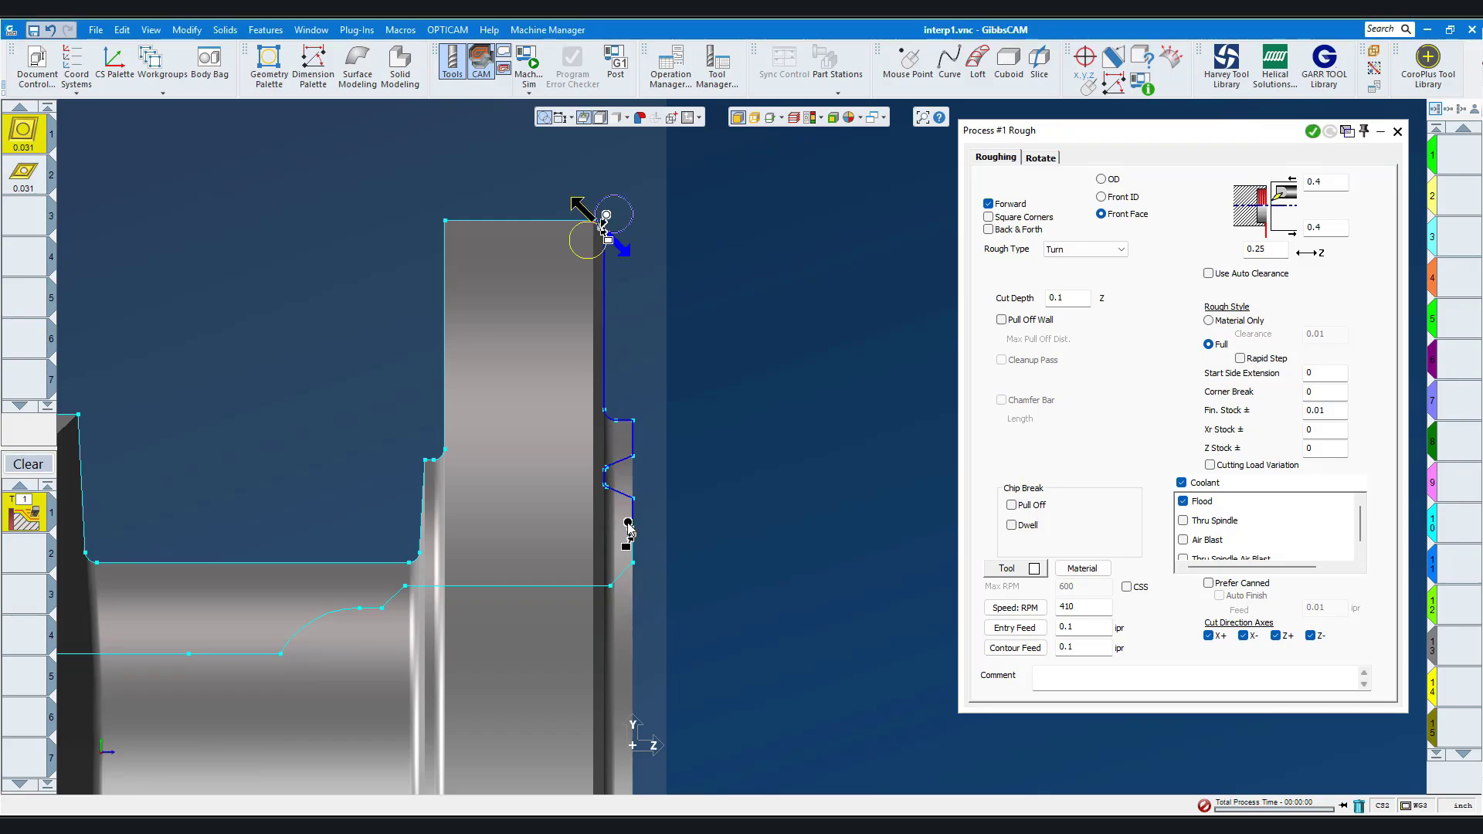
{"action": "left_click", "coordinate": [632, 674]}
{"action": "right_click", "coordinate": [783, 234]}
{"action": "left_click", "coordinate": [798, 193]}
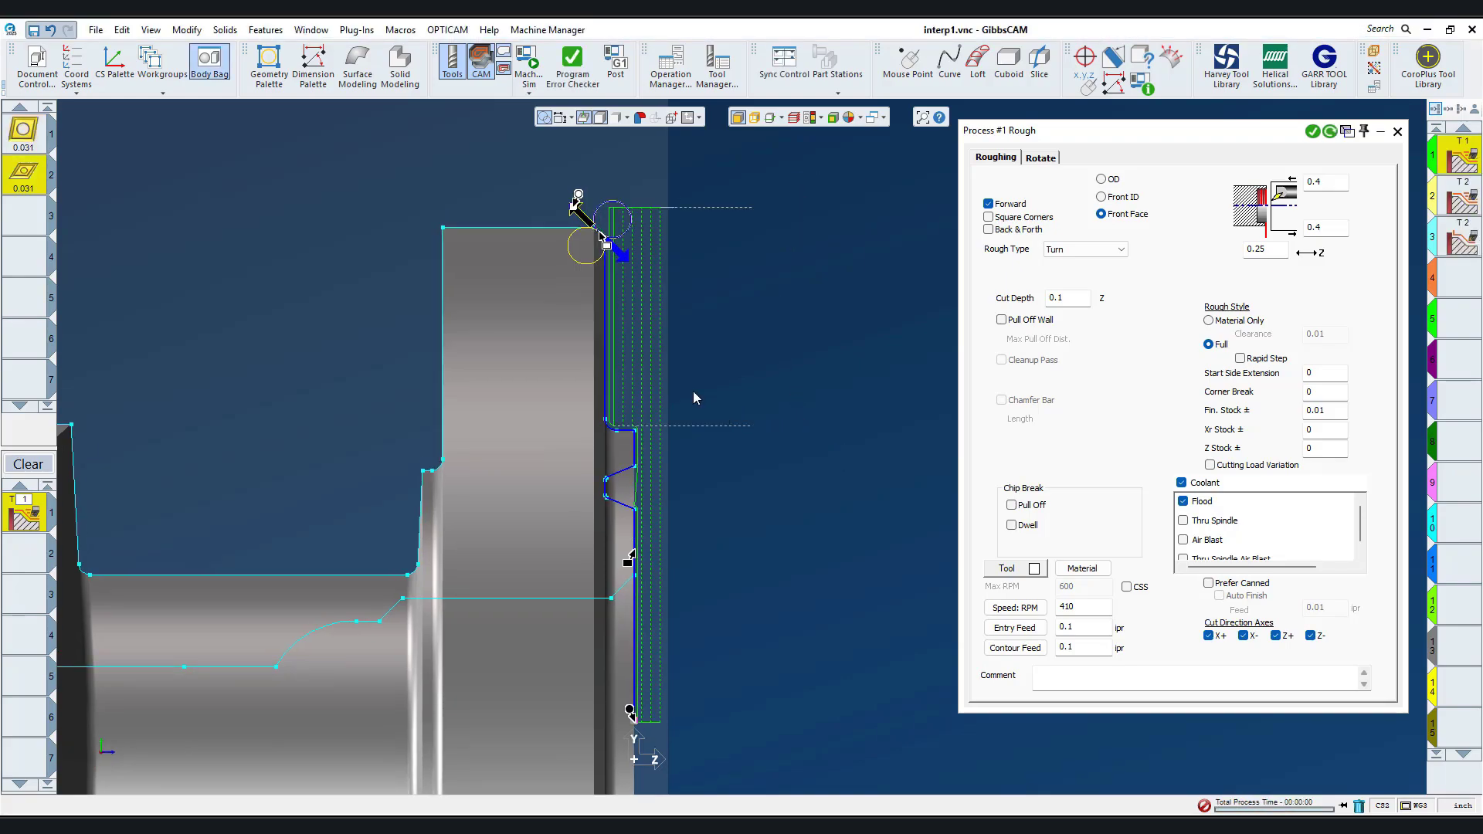
{"action": "left_click_drag", "start_coordinate": [512, 344], "coordinate": [760, 624]}
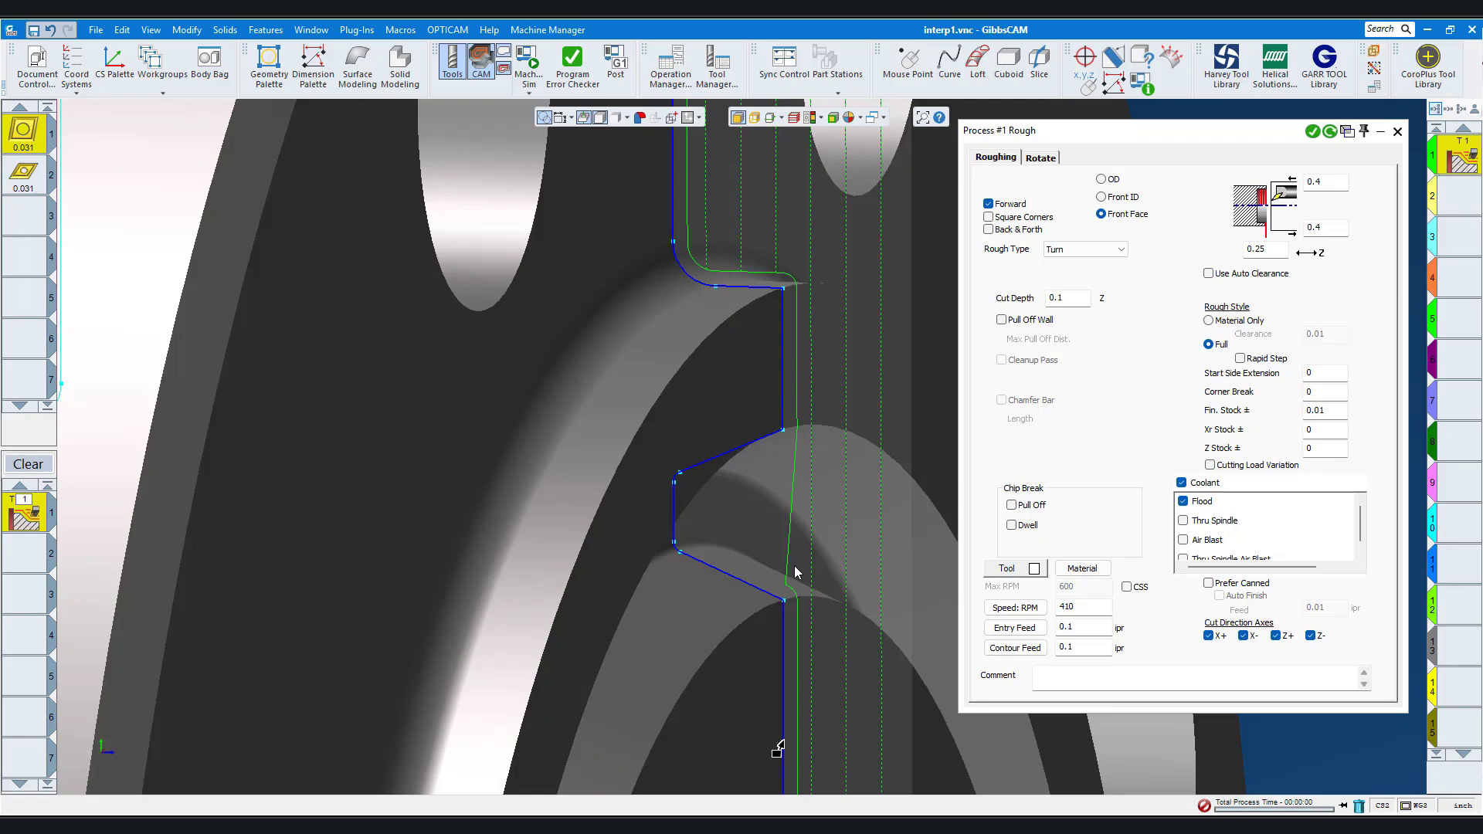
Turn off Z- cutting, regenerate the toolpath, and run the machine simulation
{"action": "left_click", "coordinate": [1311, 636]}
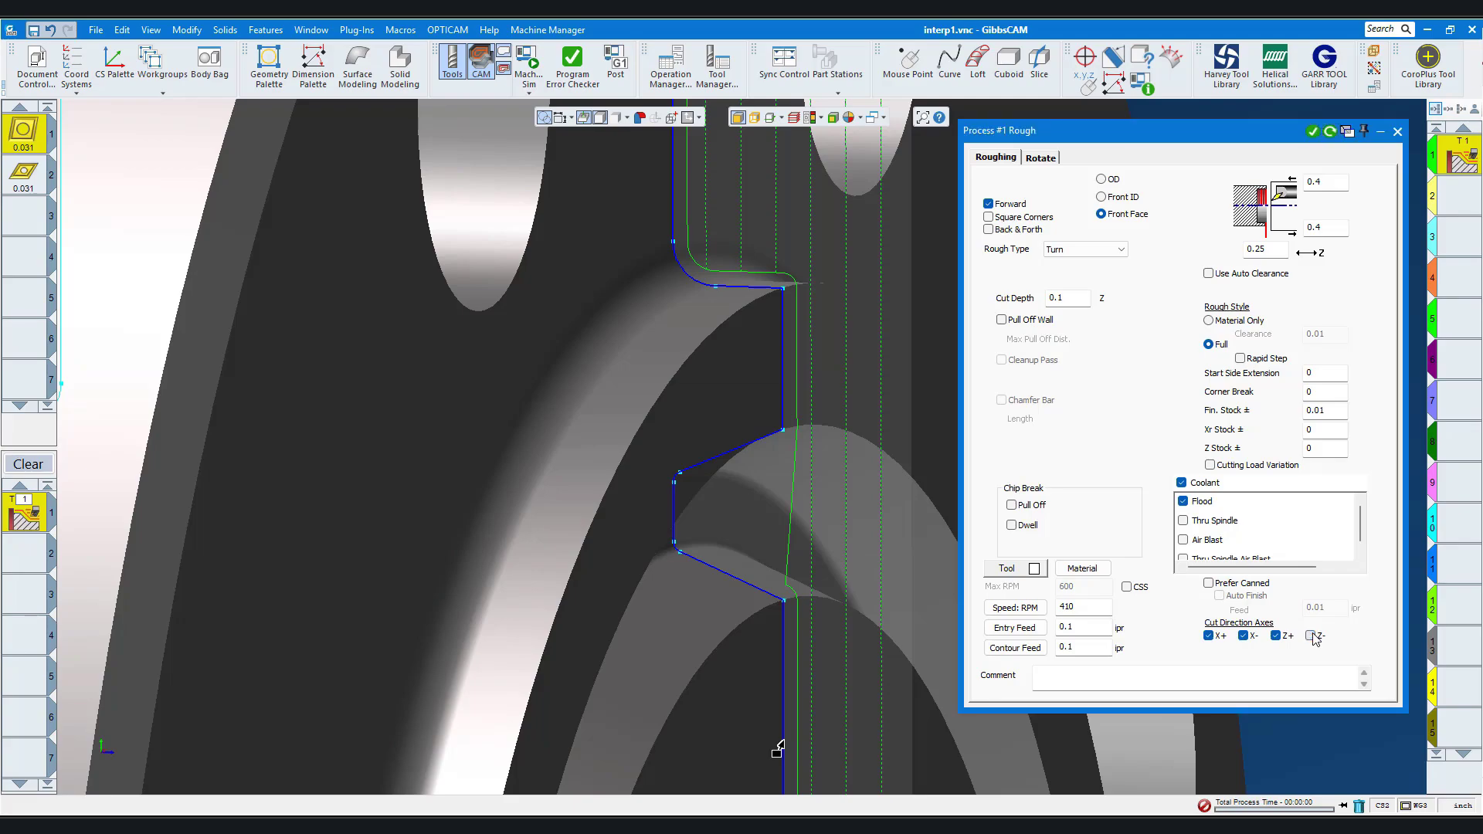
{"action": "mouse_move", "coordinate": [1288, 753]}
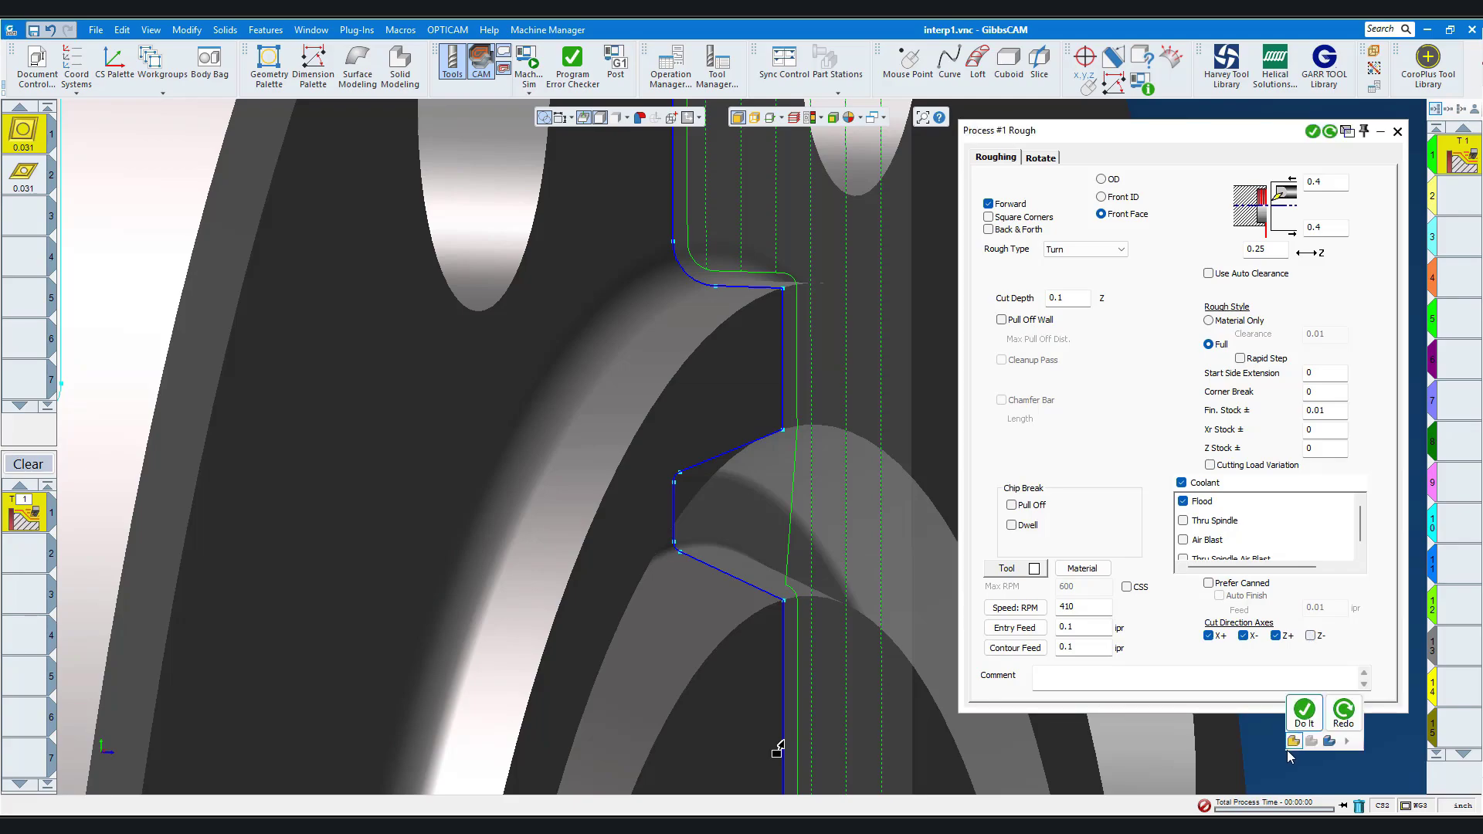
{"action": "left_click", "coordinate": [1354, 723]}
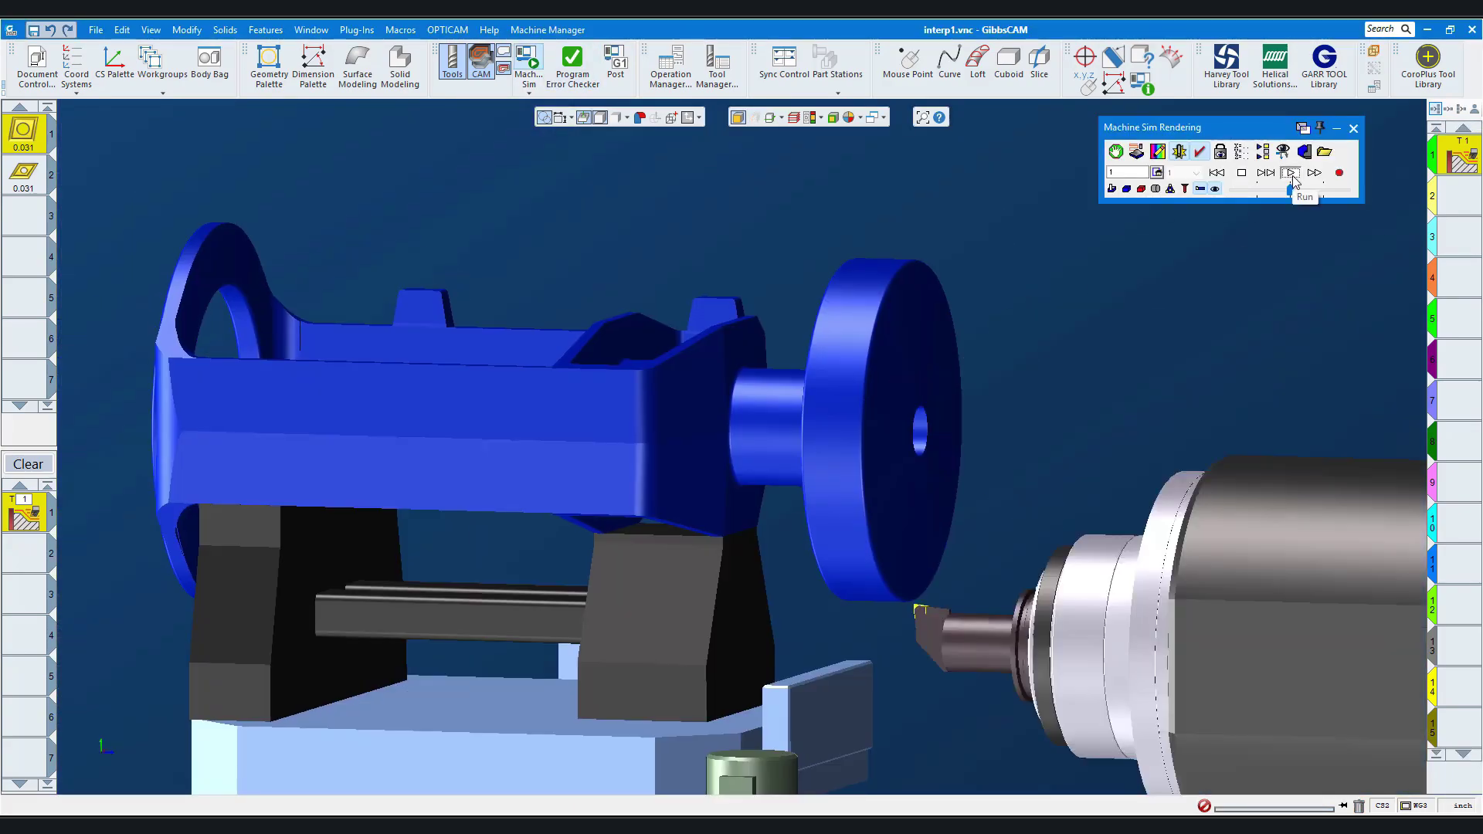
{"action": "left_click", "coordinate": [1292, 174]}
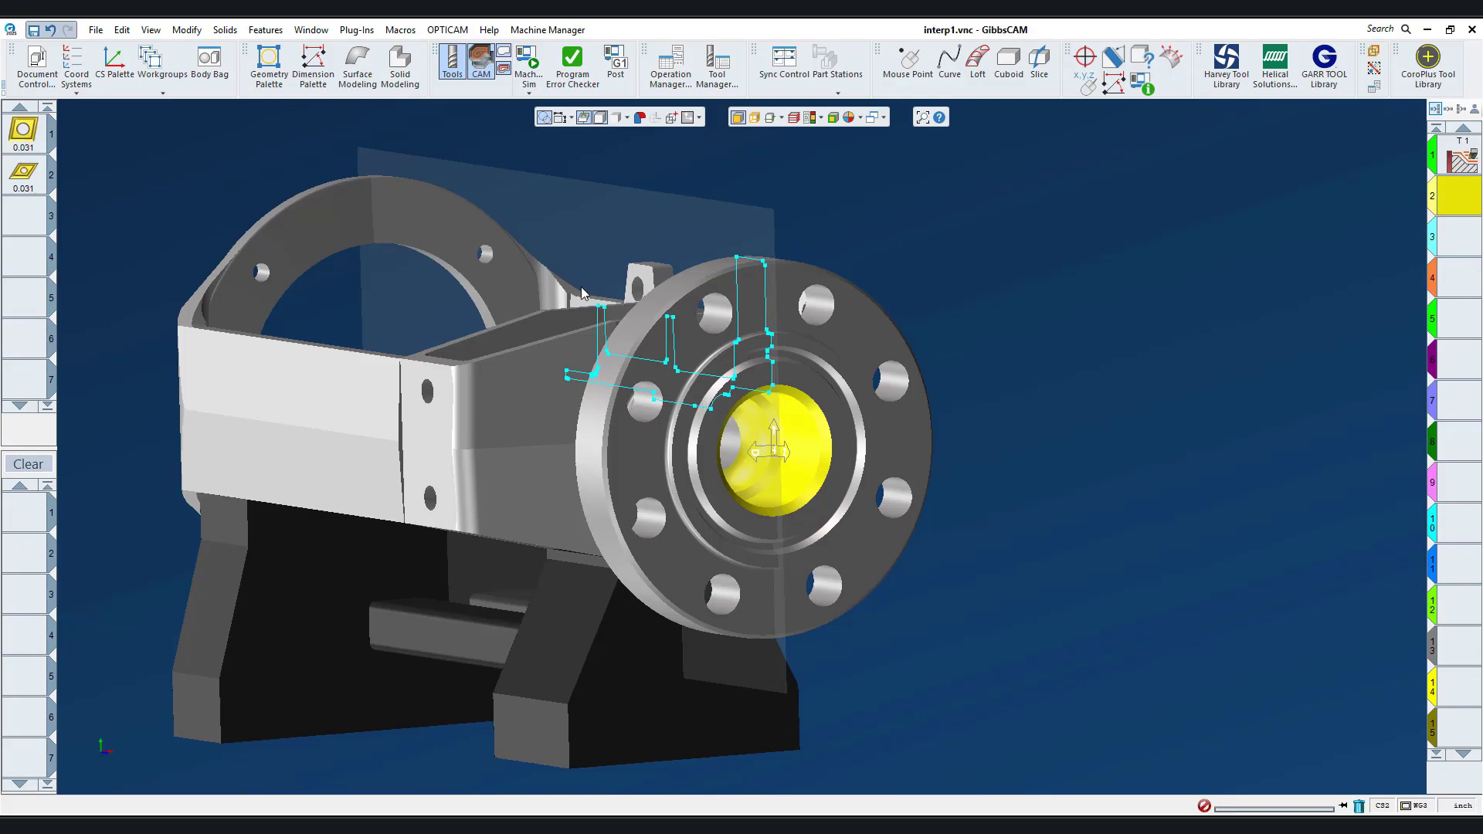
Inspect the casting body from Body Bag, return it, and add a tool 2 process
{"action": "left_click", "coordinate": [210, 63]}
{"action": "left_click", "coordinate": [1284, 249]}
{"action": "left_click_drag", "start_coordinate": [1284, 249], "coordinate": [855, 454]}
{"action": "middle_click_drag", "start_coordinate": [785, 477], "coordinate": [913, 443]}
{"action": "left_click_drag", "start_coordinate": [913, 451], "coordinate": [1267, 255]}
{"action": "left_click_drag", "start_coordinate": [23, 172], "coordinate": [25, 506]}
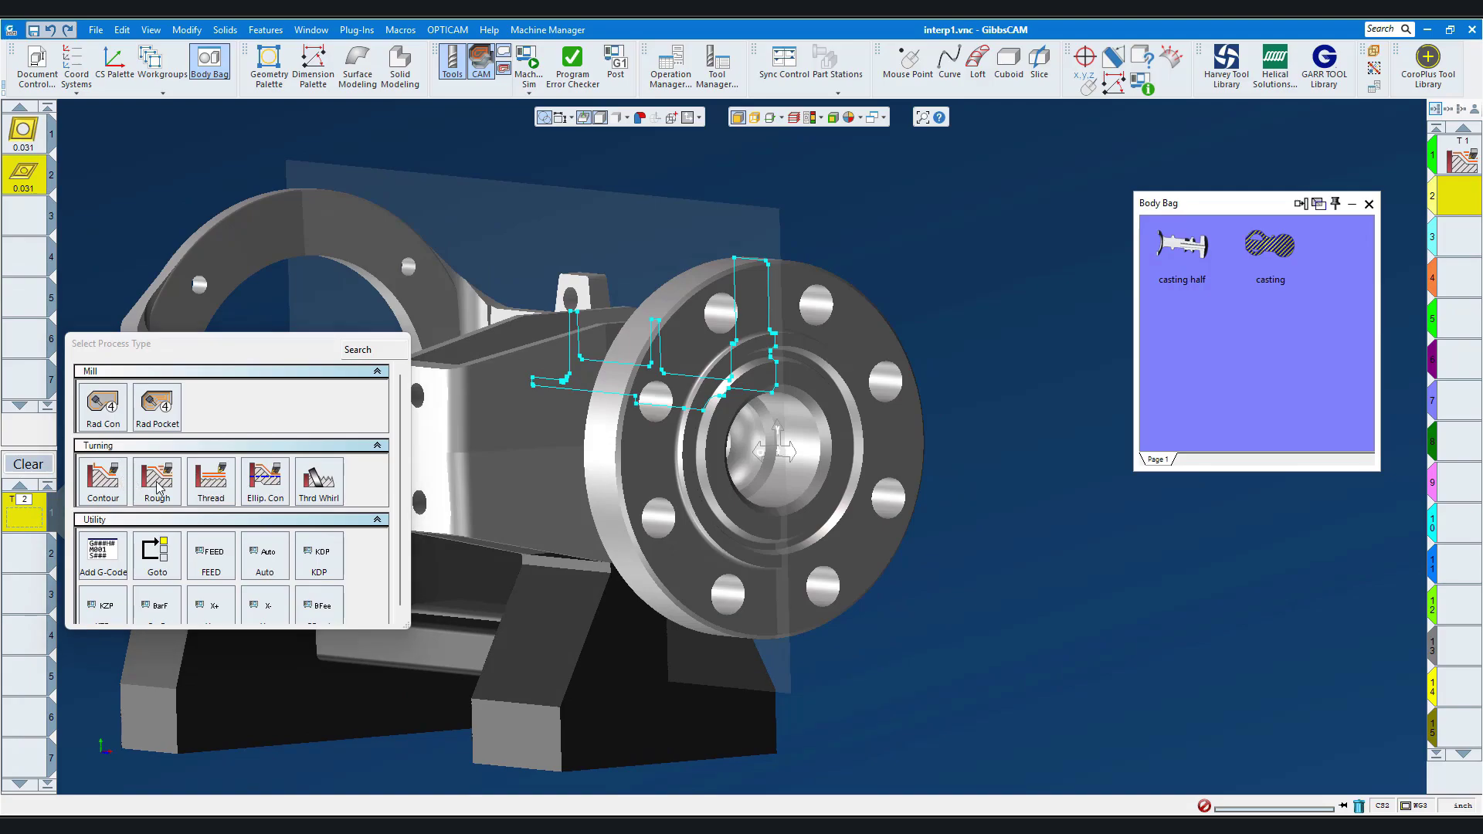
Make operation 2 a Front ID rough with 0.05 cut depth and clearances 1.58, 1.45, 1.45
{"action": "left_click", "coordinate": [157, 481]}
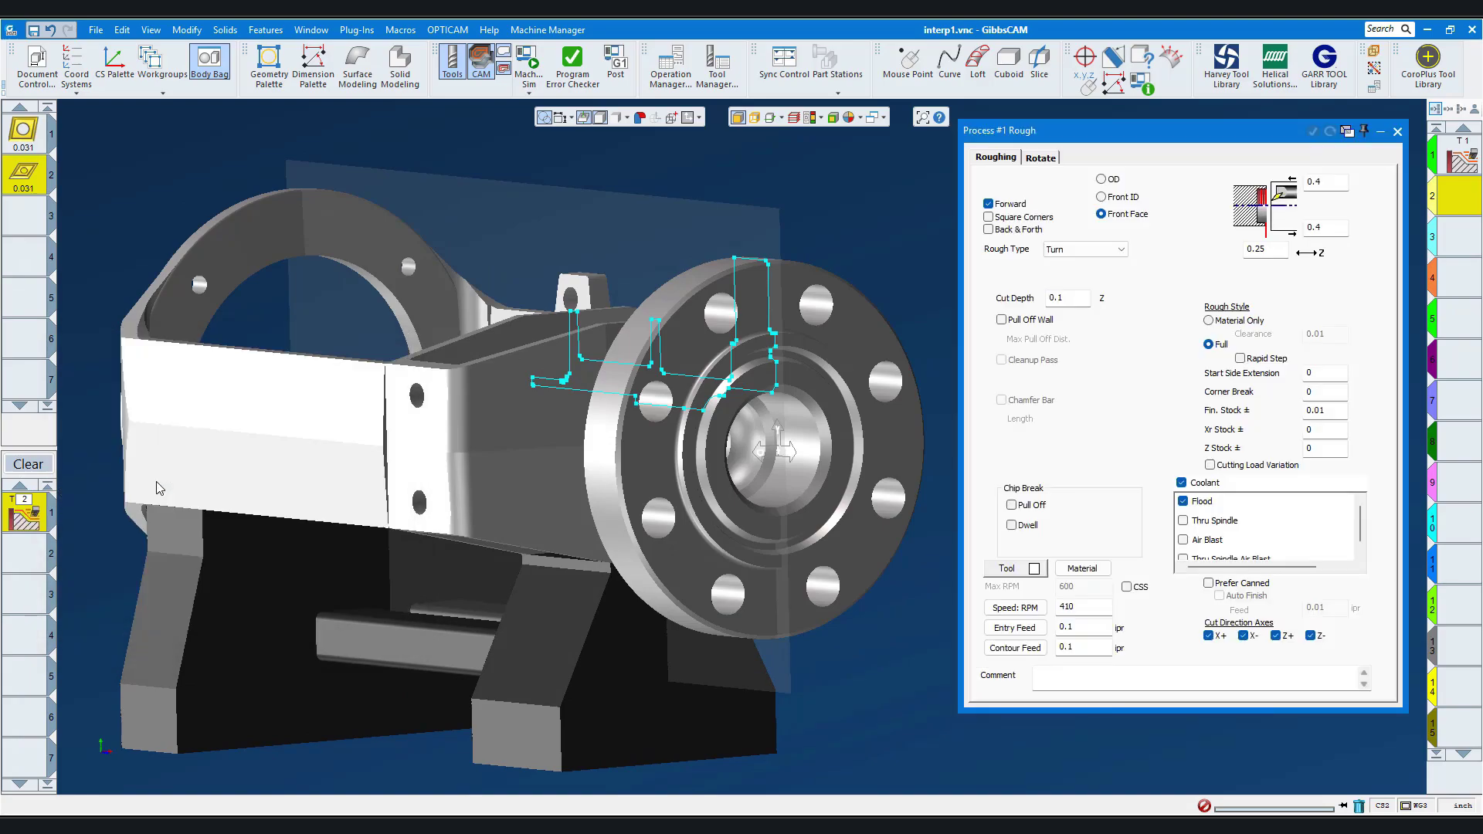
{"action": "left_click", "coordinate": [1102, 198]}
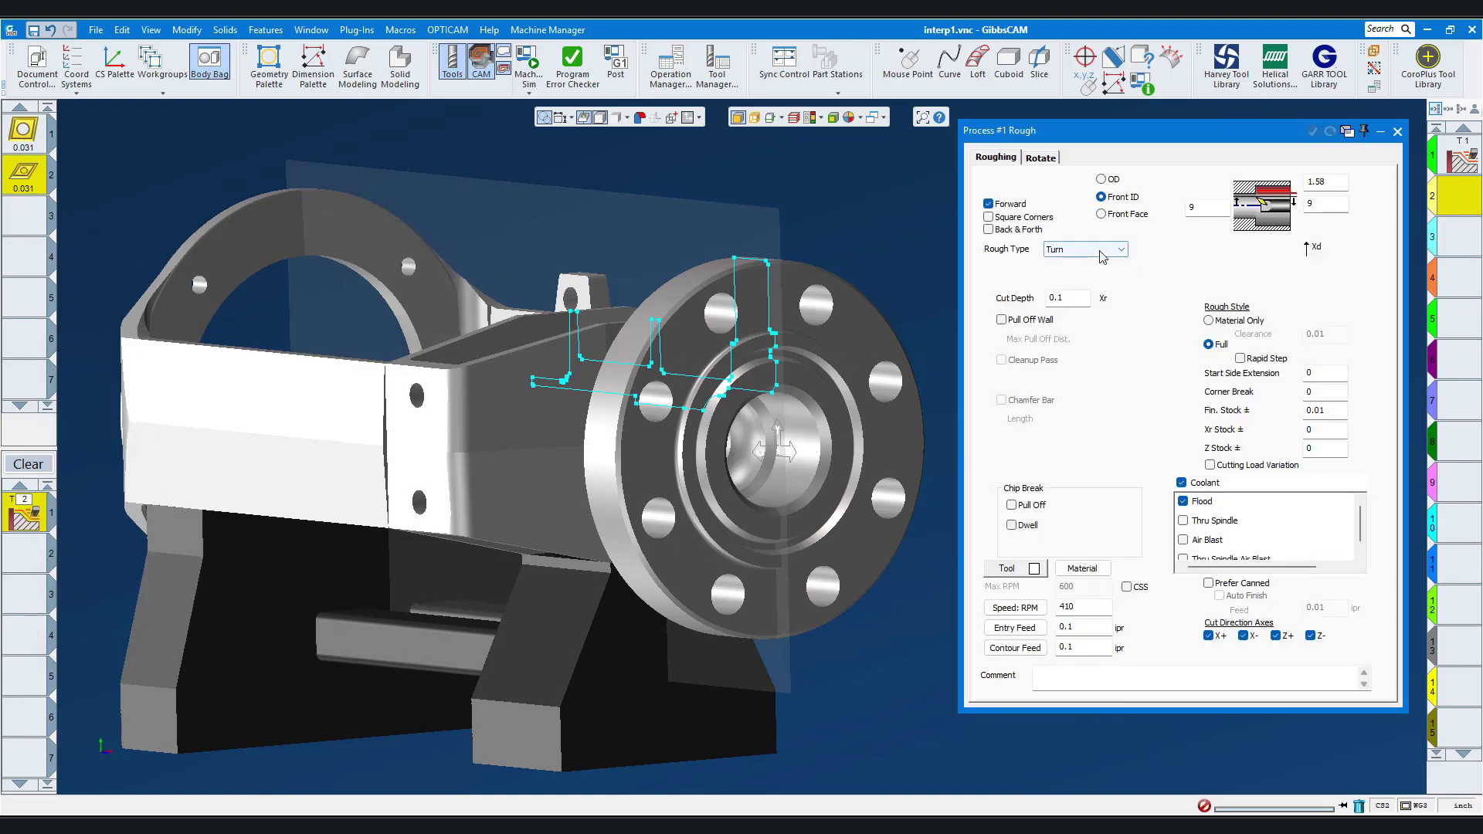
{"action": "double_click", "coordinate": [1075, 299]}
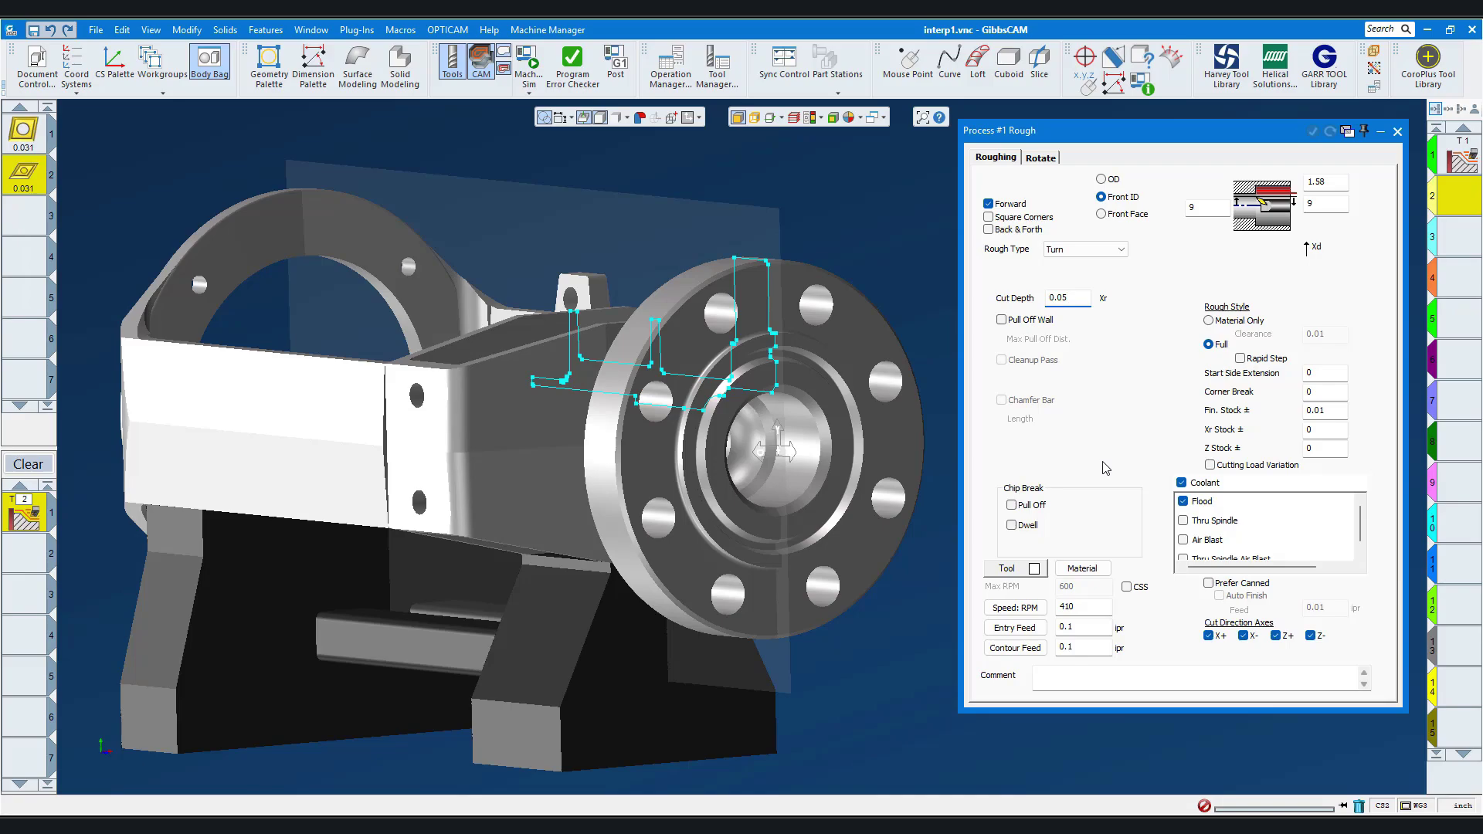
{"action": "double_click", "coordinate": [1330, 184]}
{"action": "double_click", "coordinate": [1217, 206]}
{"action": "double_click", "coordinate": [1327, 205]}
Chain the bore profile and generate the ID roughing toolpath
{"action": "scroll", "coordinate": [801, 385], "scroll_direction": "up", "scroll_amount": 5}
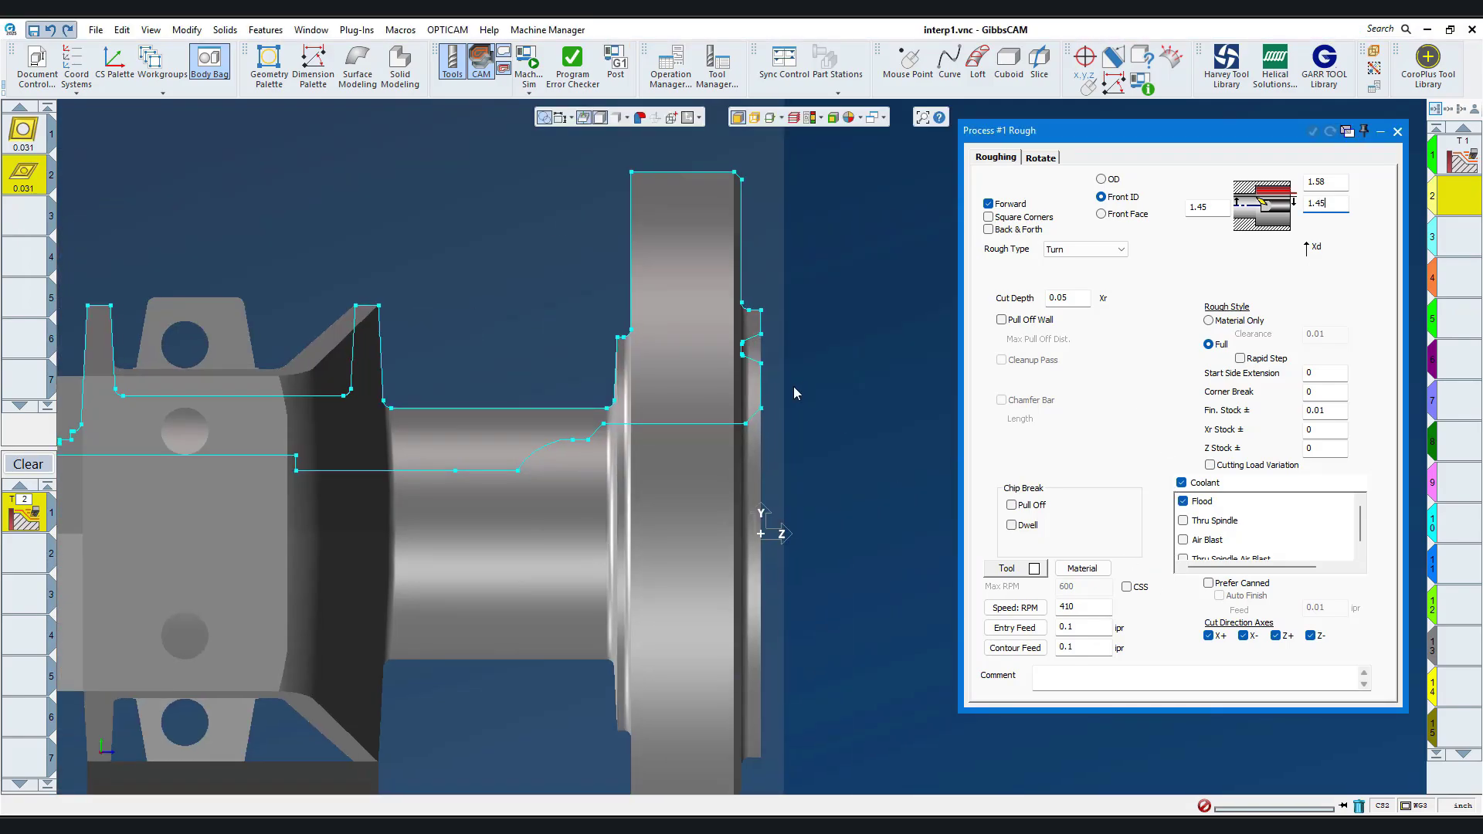
{"action": "left_click", "coordinate": [557, 465]}
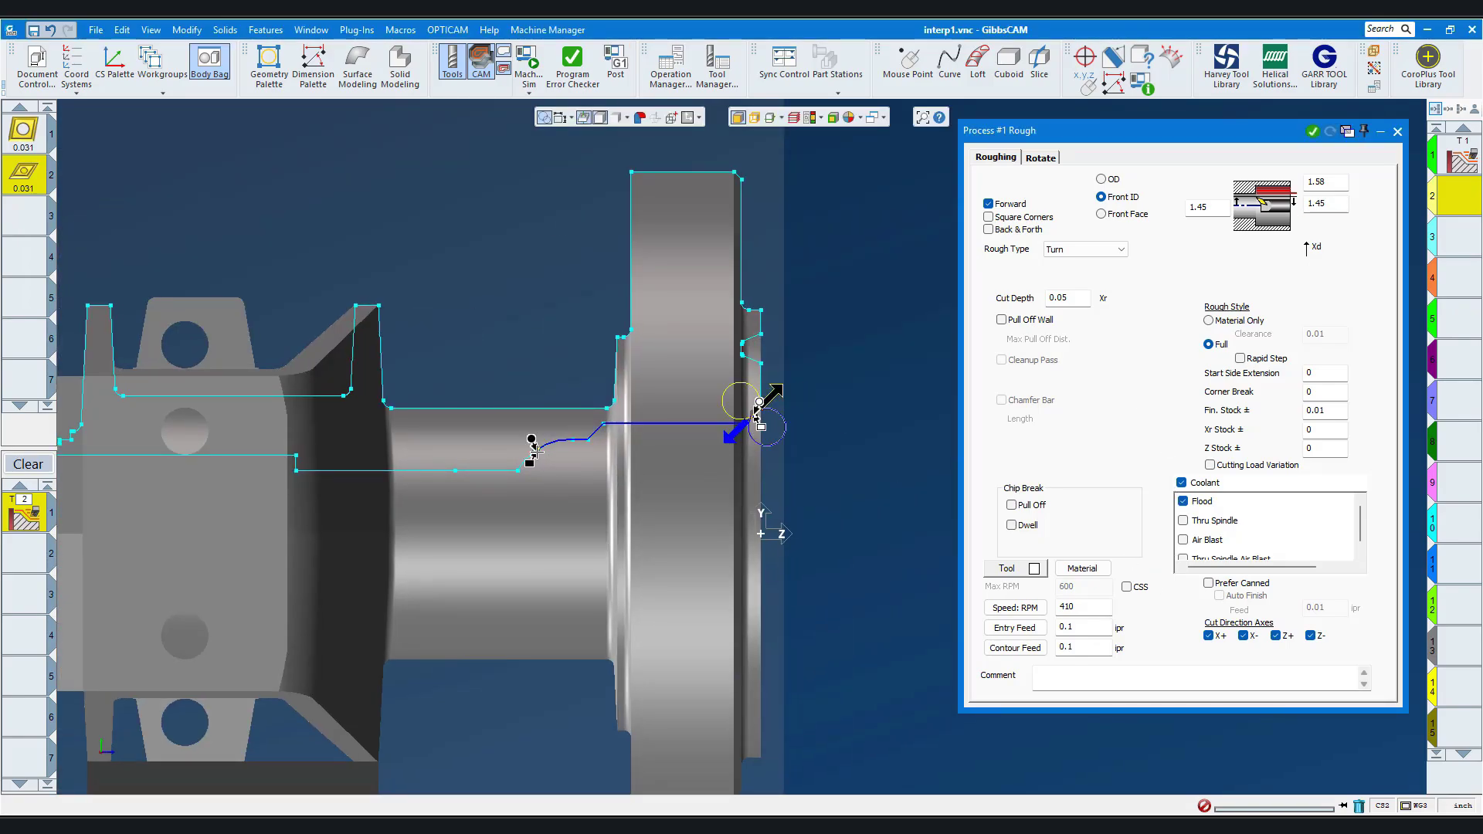
{"action": "right_click", "coordinate": [864, 373]}
{"action": "left_click", "coordinate": [878, 330]}
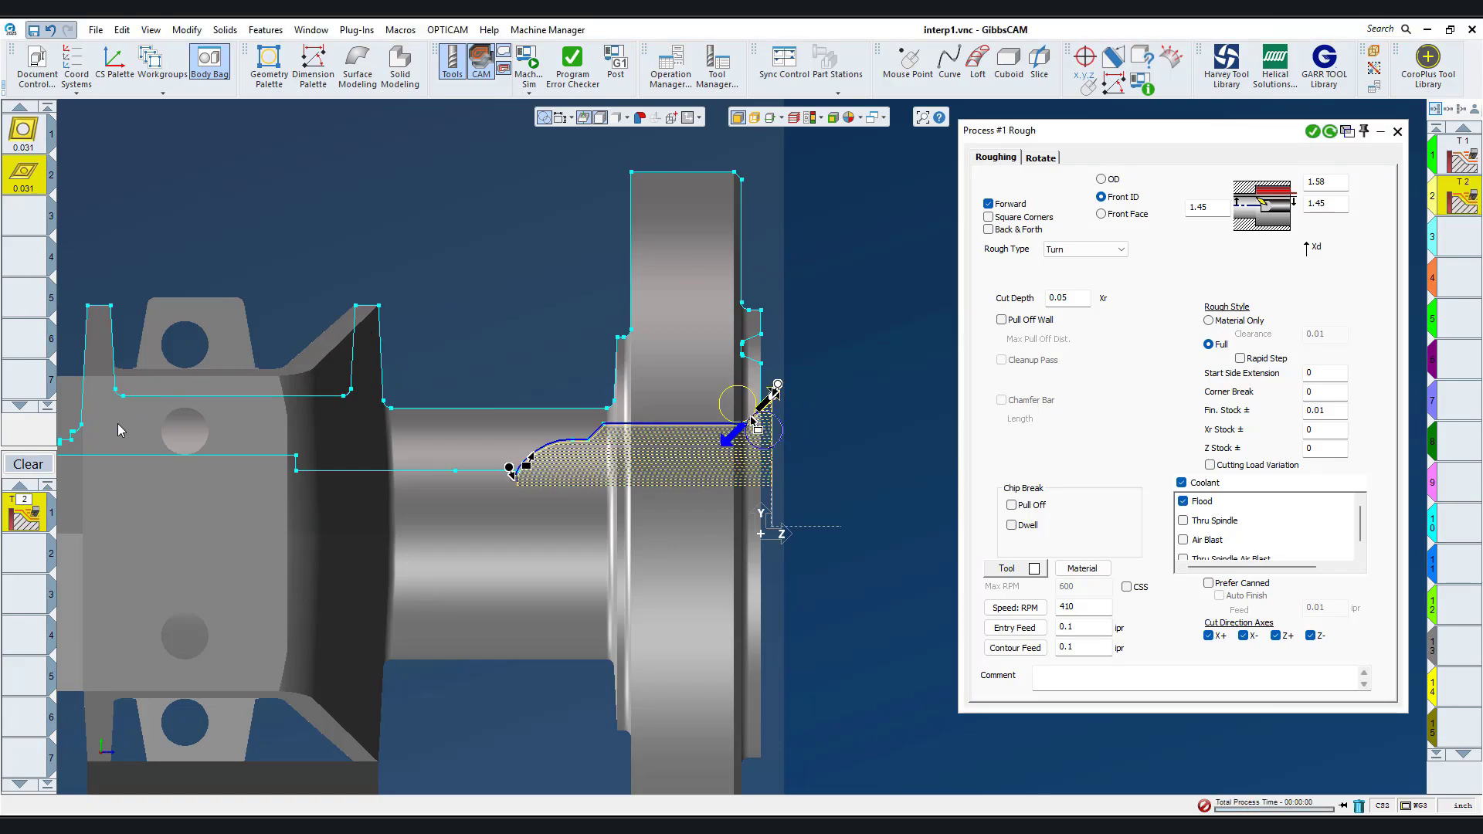
{"action": "left_click", "coordinate": [27, 514]}
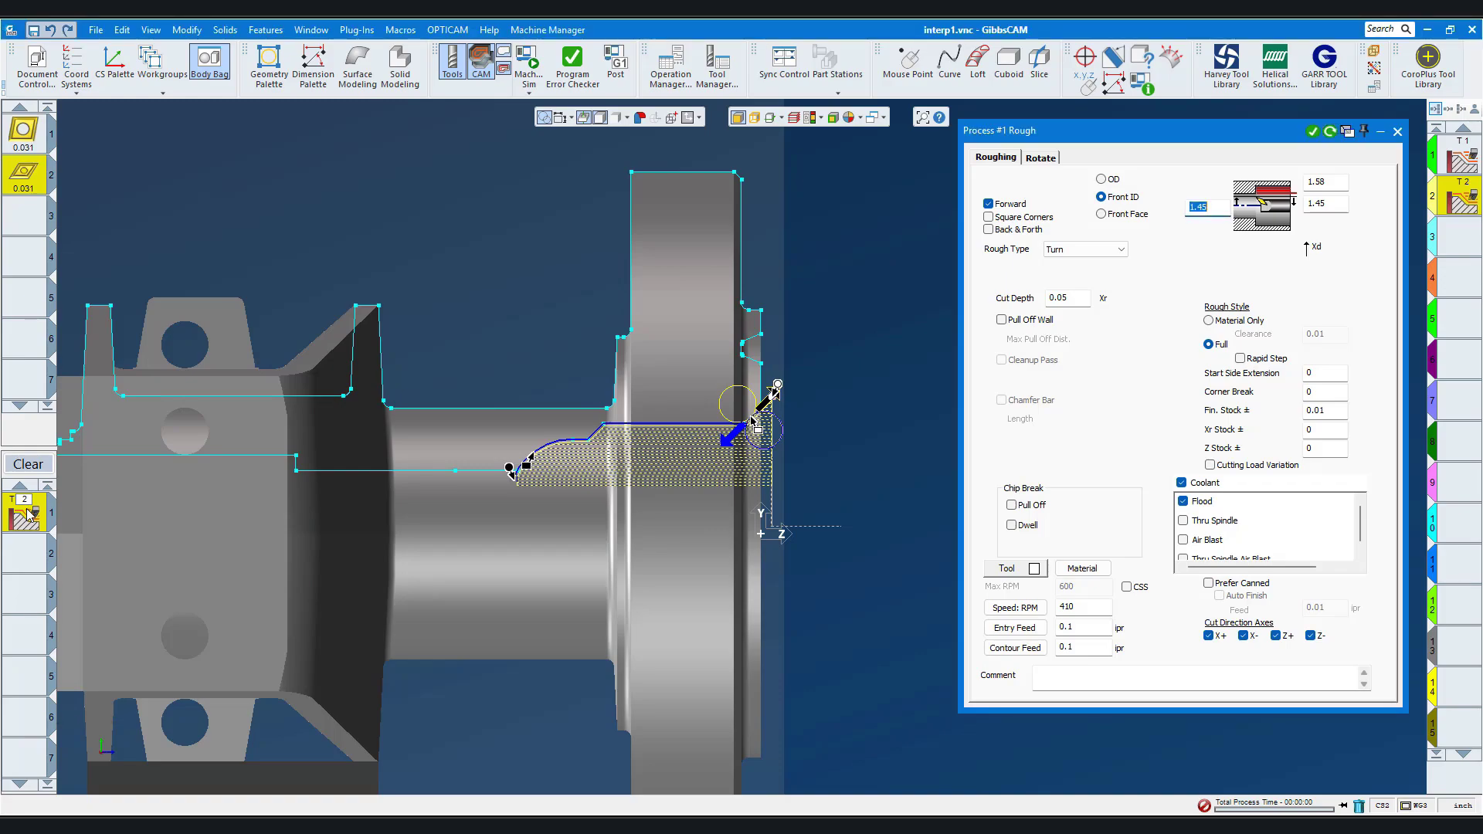
Change the tool 2 operation's process type to Contour
{"action": "right_click", "coordinate": [30, 513]}
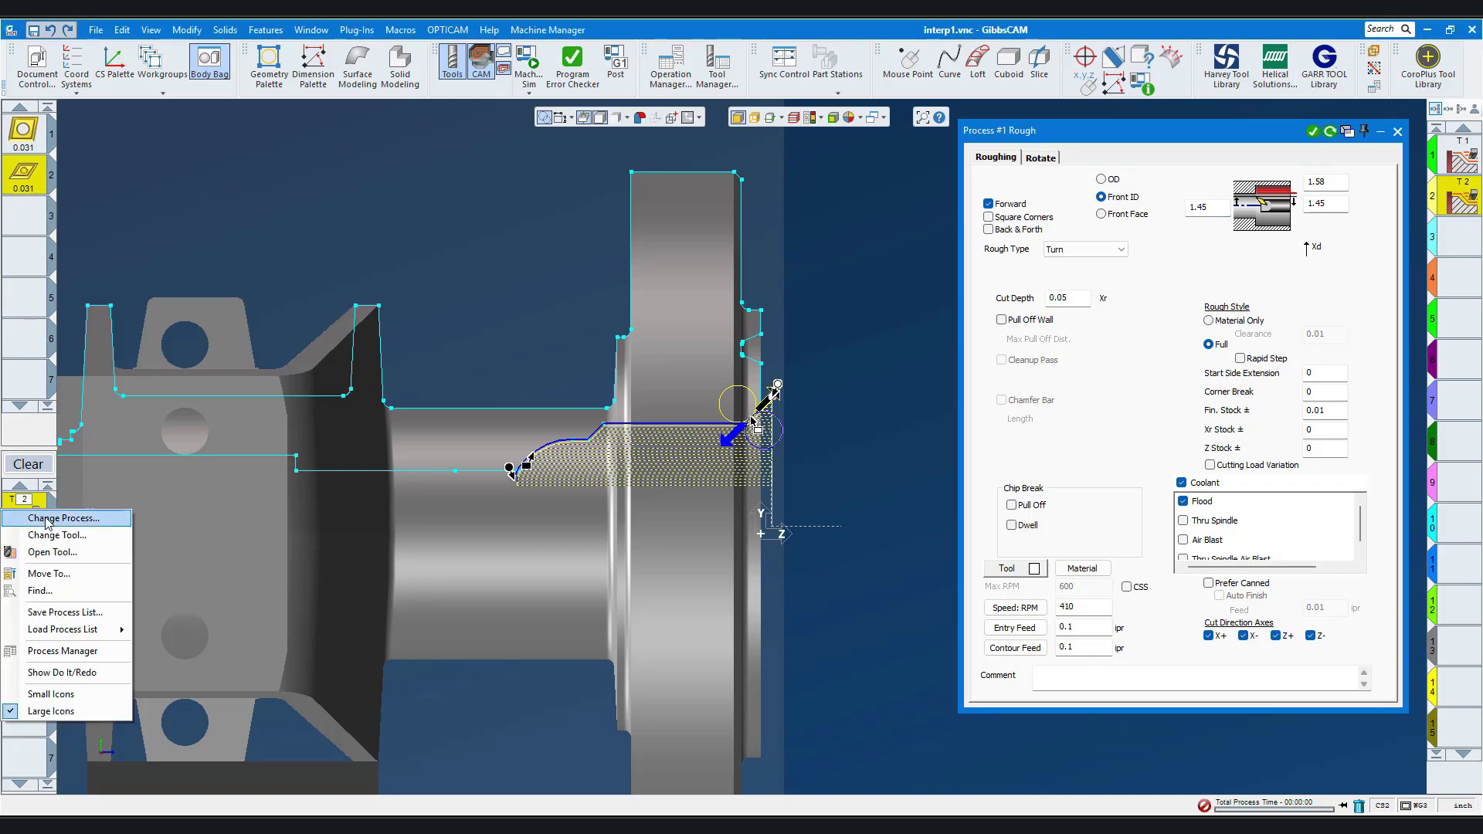
{"action": "left_click", "coordinate": [48, 519]}
{"action": "left_click", "coordinate": [97, 475]}
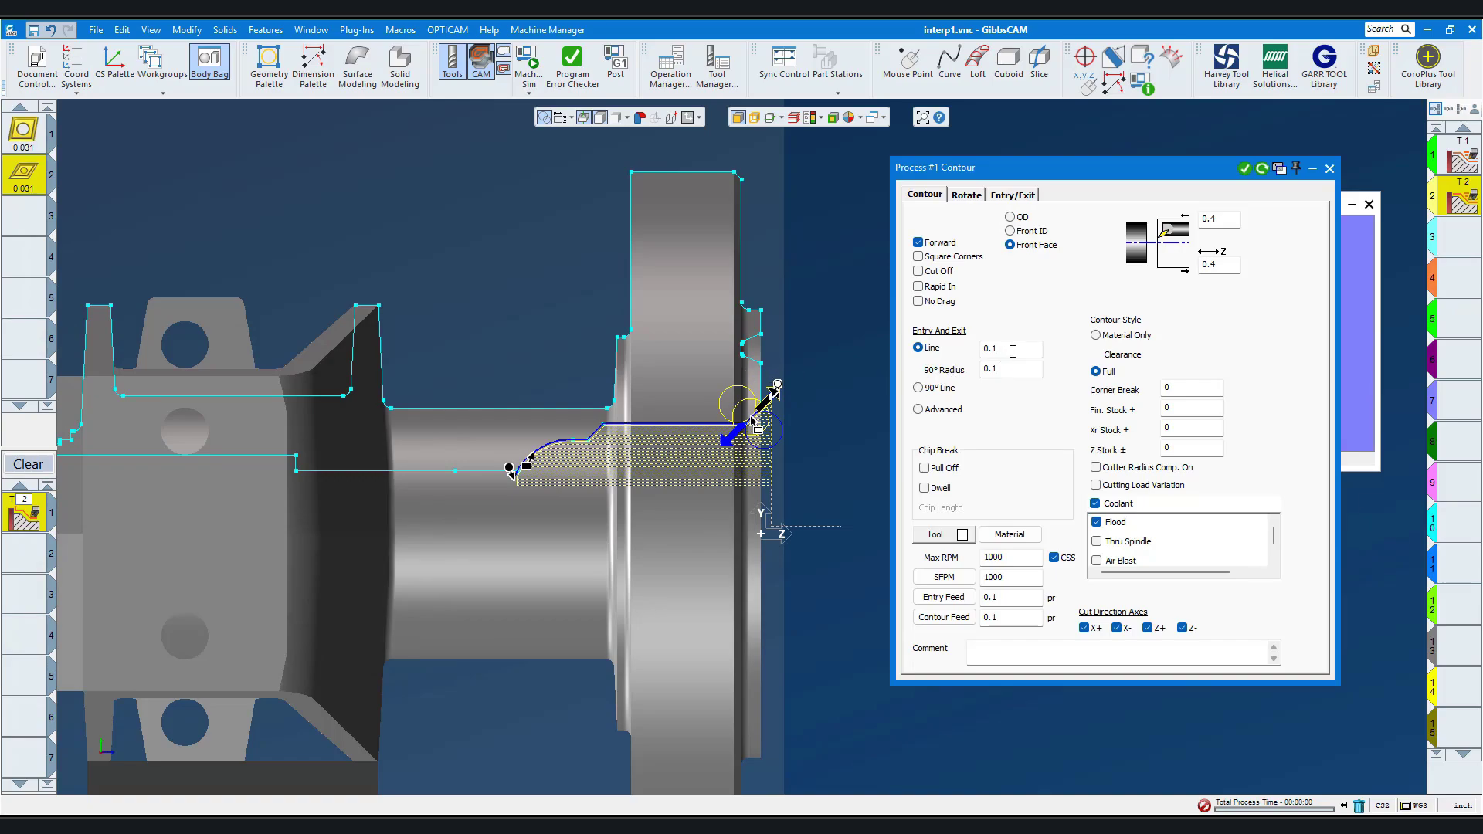
Set 0.025 entry/exit line and radius, 0.02 entry feed, turn CSS off, and generate the contour
{"action": "double_click", "coordinate": [1012, 352]}
{"action": "key", "text": "Tab"}
{"action": "left_click", "coordinate": [995, 597]}
{"action": "left_click", "coordinate": [1056, 557]}
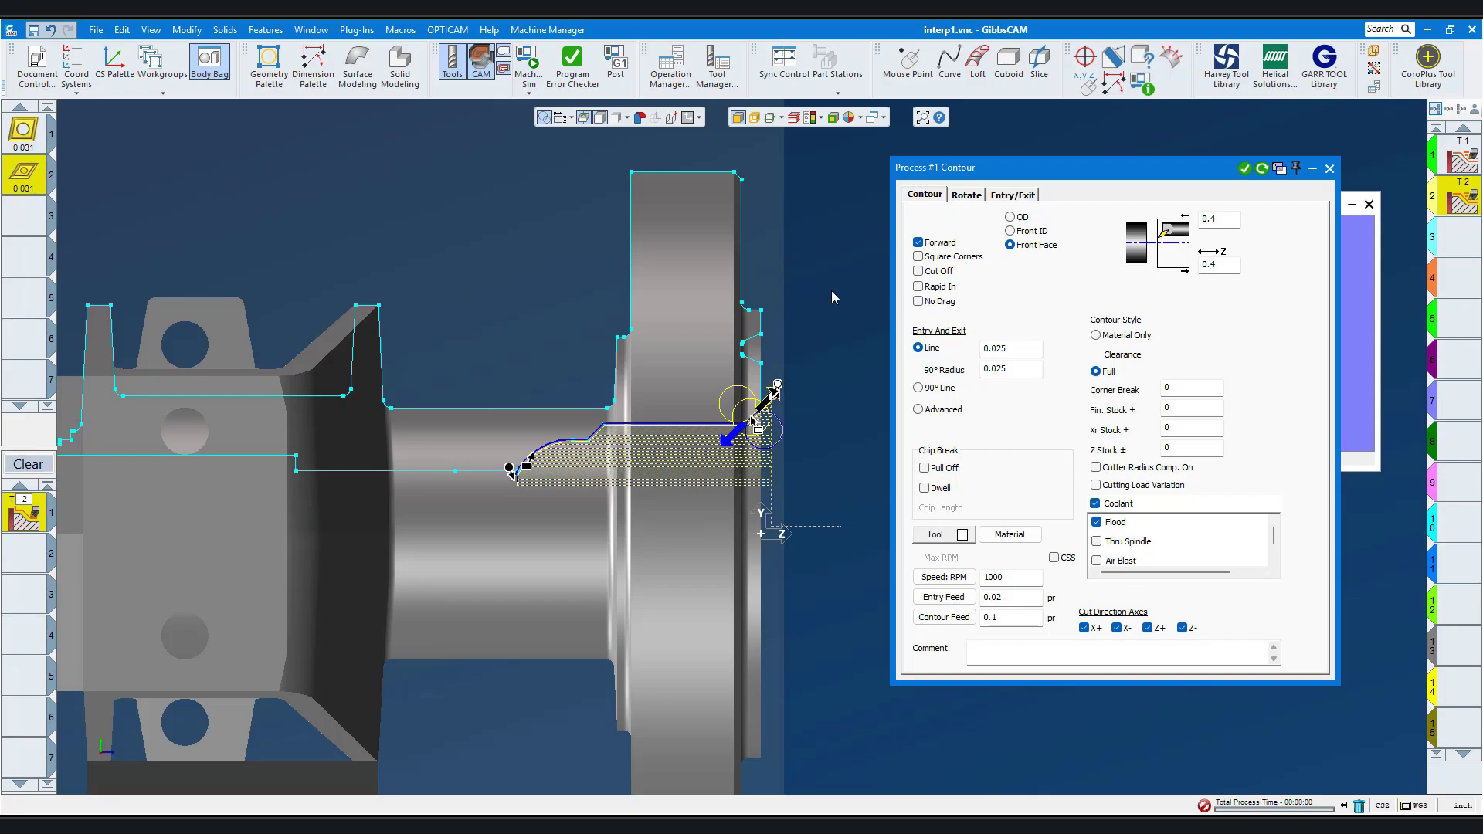
{"action": "mouse_move", "coordinate": [832, 291]}
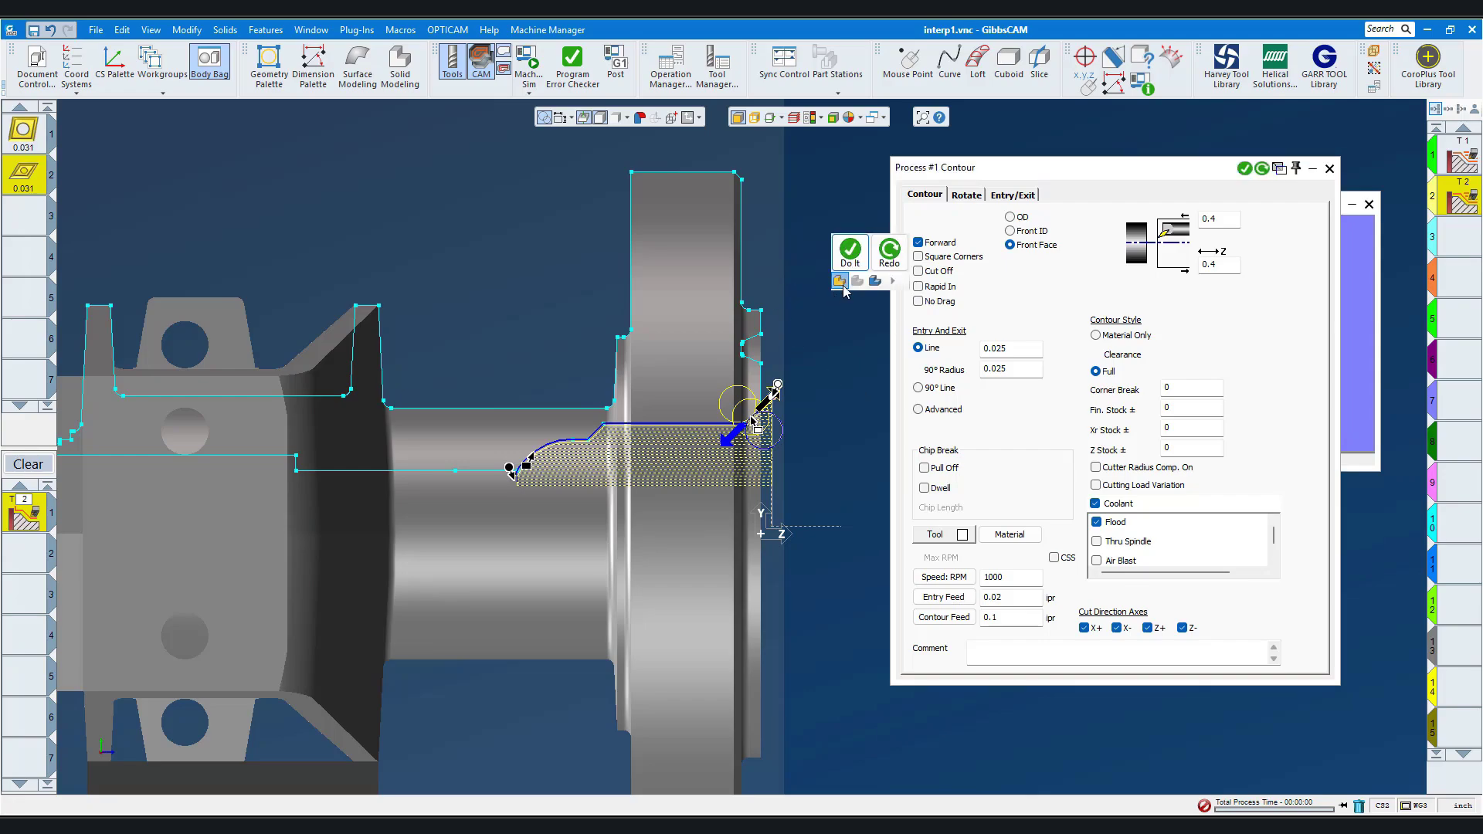
{"action": "left_click", "coordinate": [847, 264]}
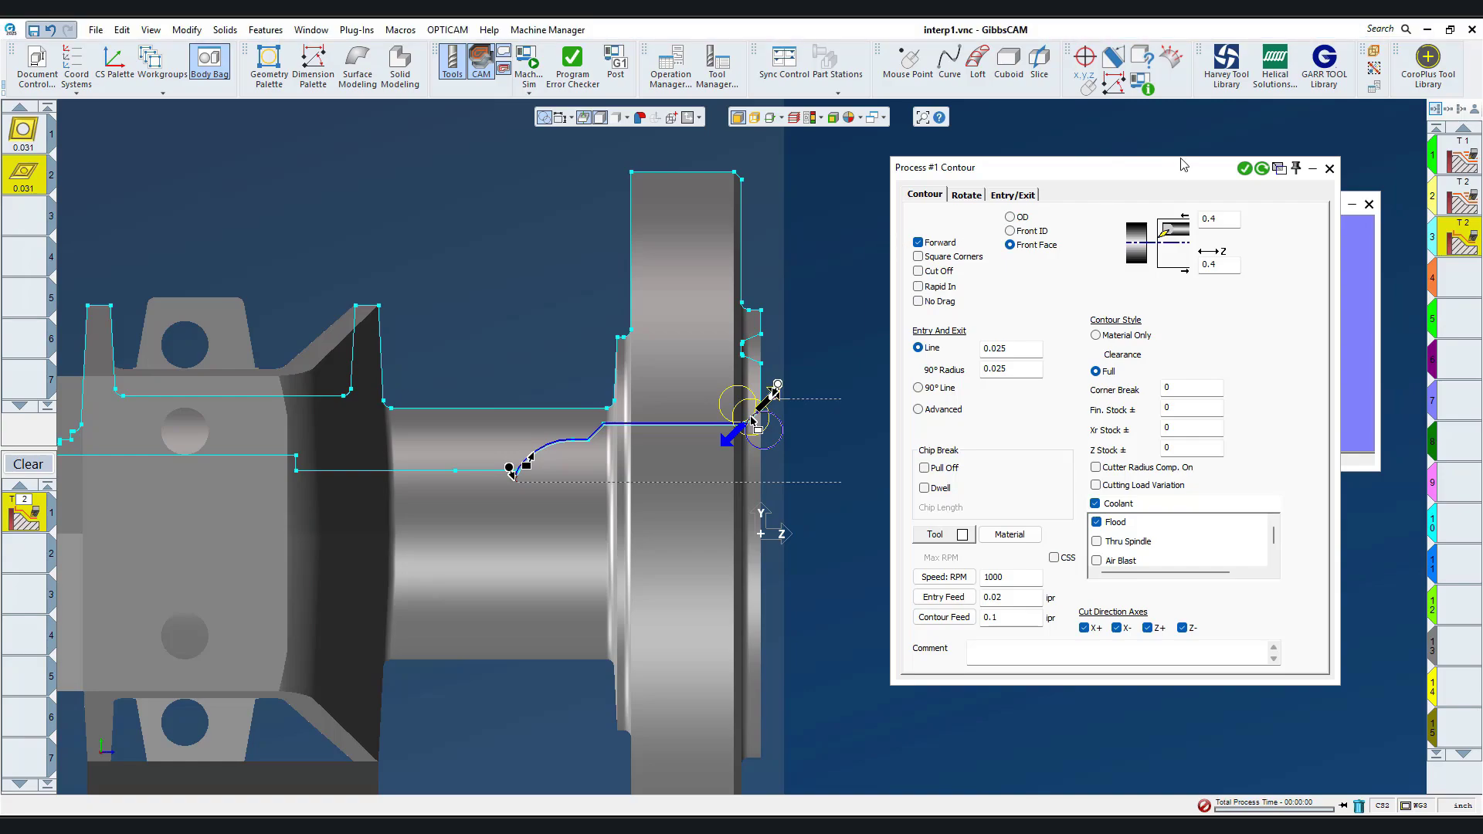
In Body Bag, make casting half the Stock body and casting the Part body
{"action": "left_click", "coordinate": [1329, 168]}
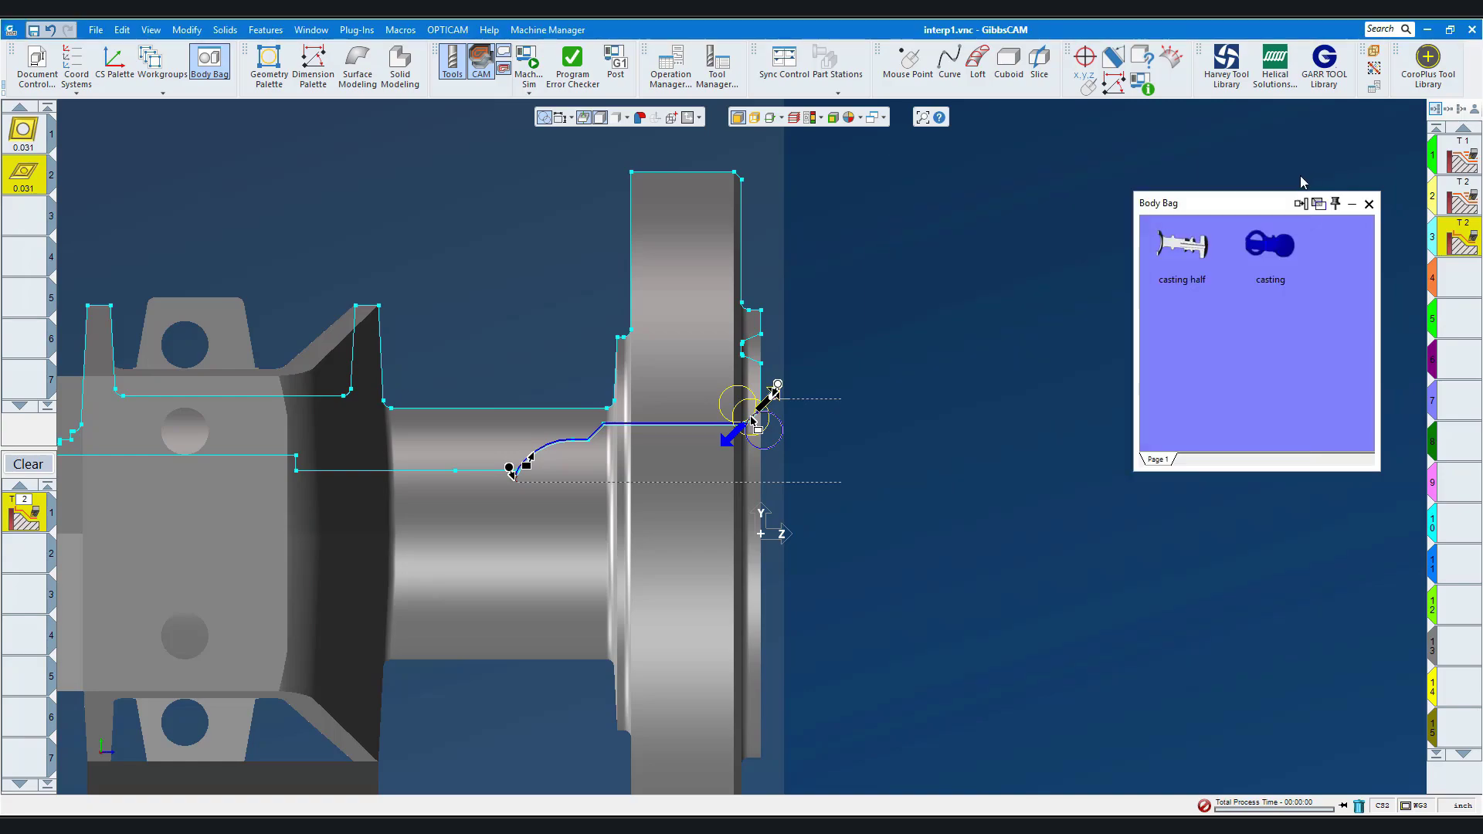
{"action": "right_click", "coordinate": [1208, 255]}
{"action": "mouse_move", "coordinate": [1217, 294]}
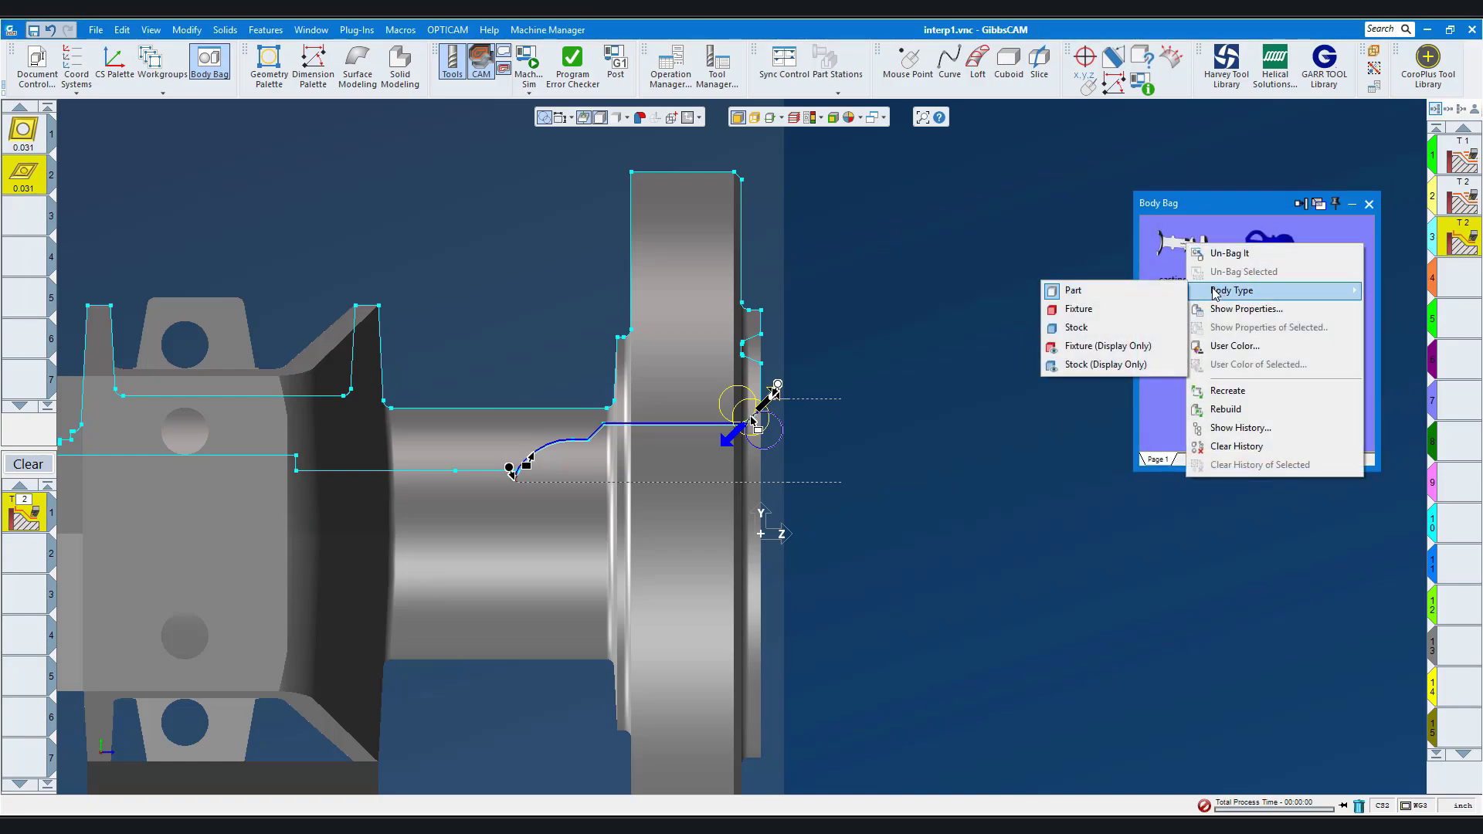
{"action": "left_click", "coordinate": [1164, 328]}
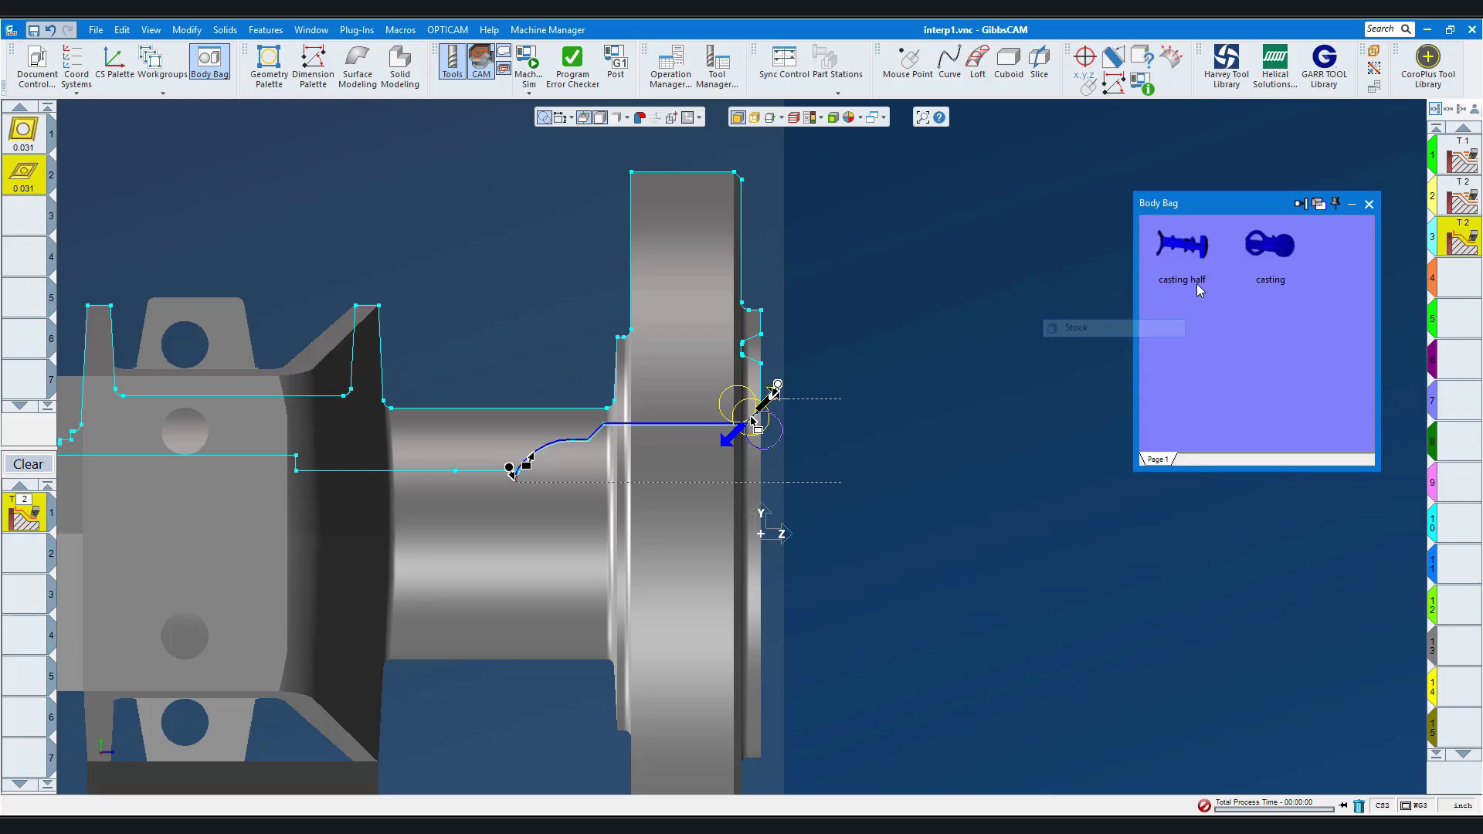
{"action": "right_click", "coordinate": [1278, 255]}
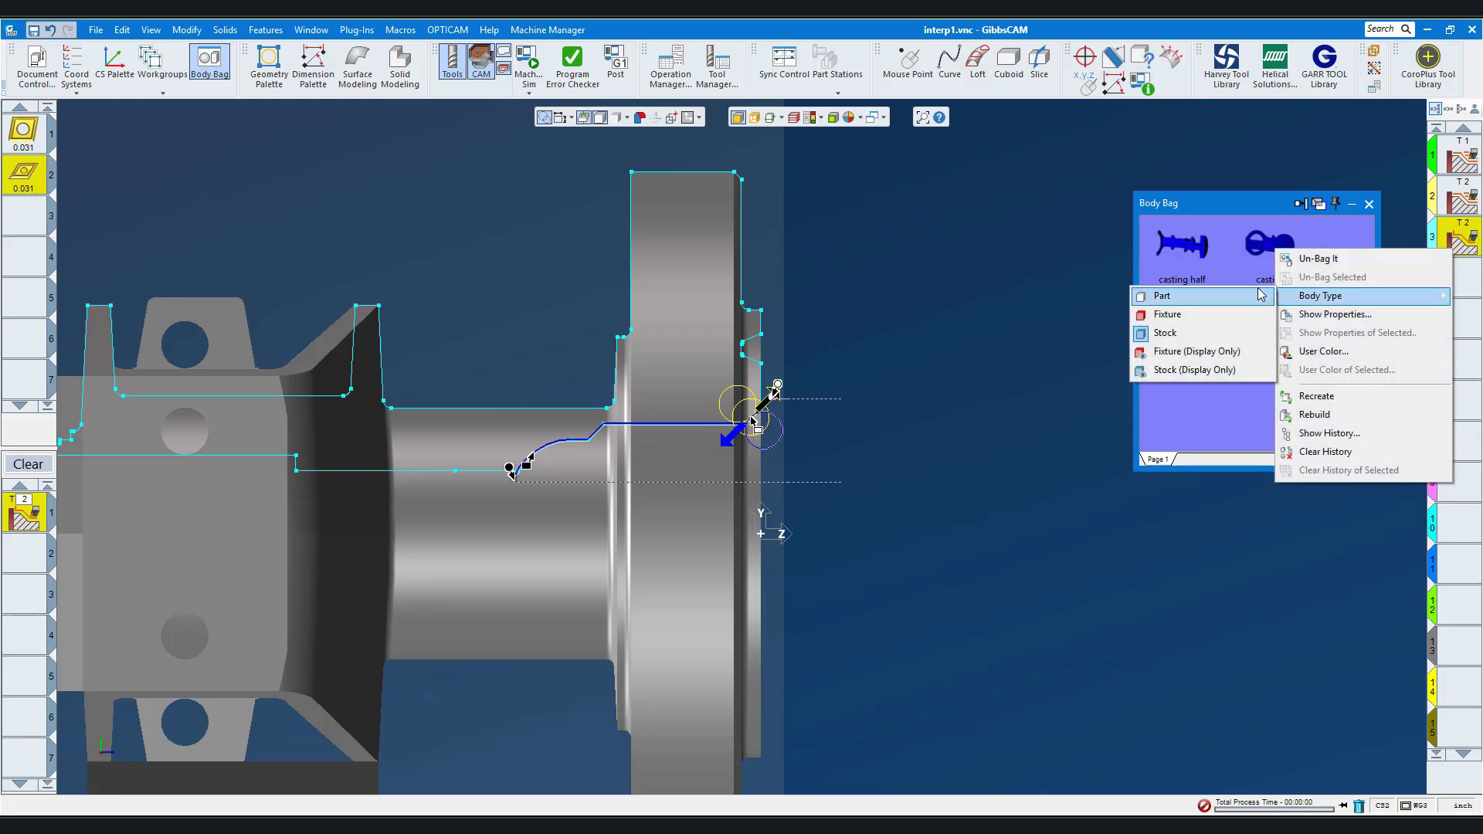
{"action": "left_click", "coordinate": [1251, 297]}
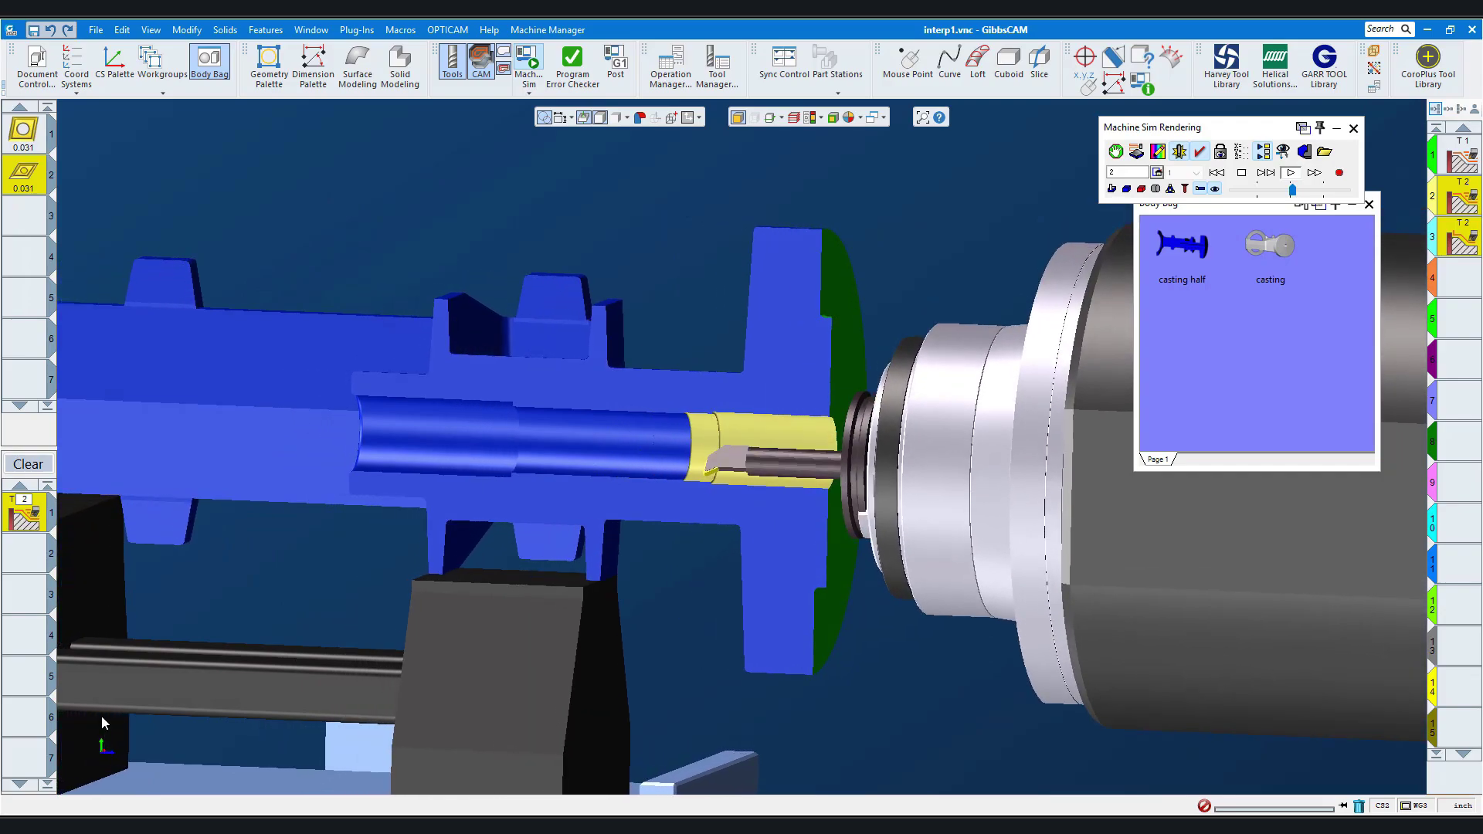
{"action": "mouse_move", "coordinate": [99, 738]}
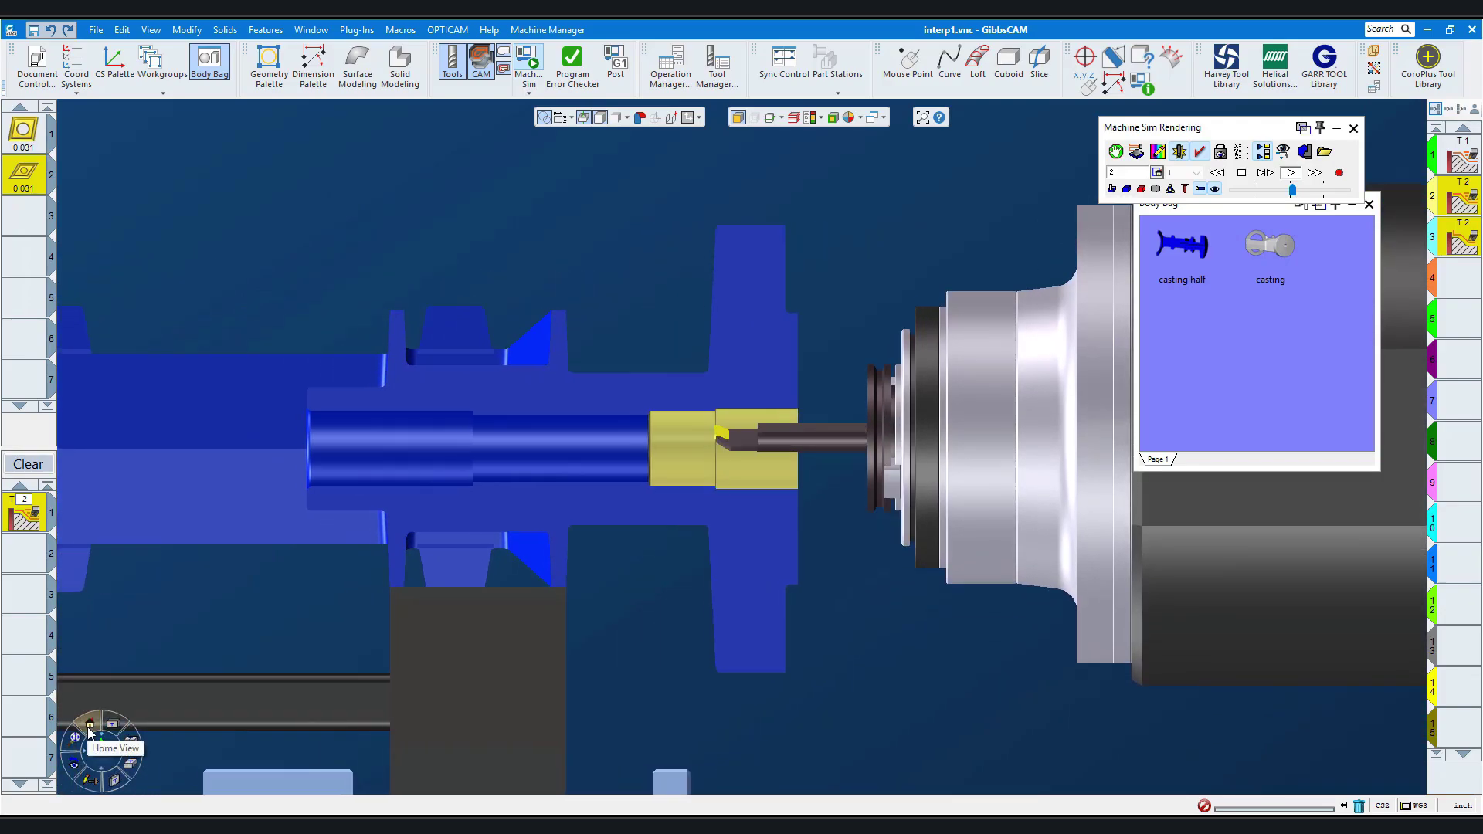